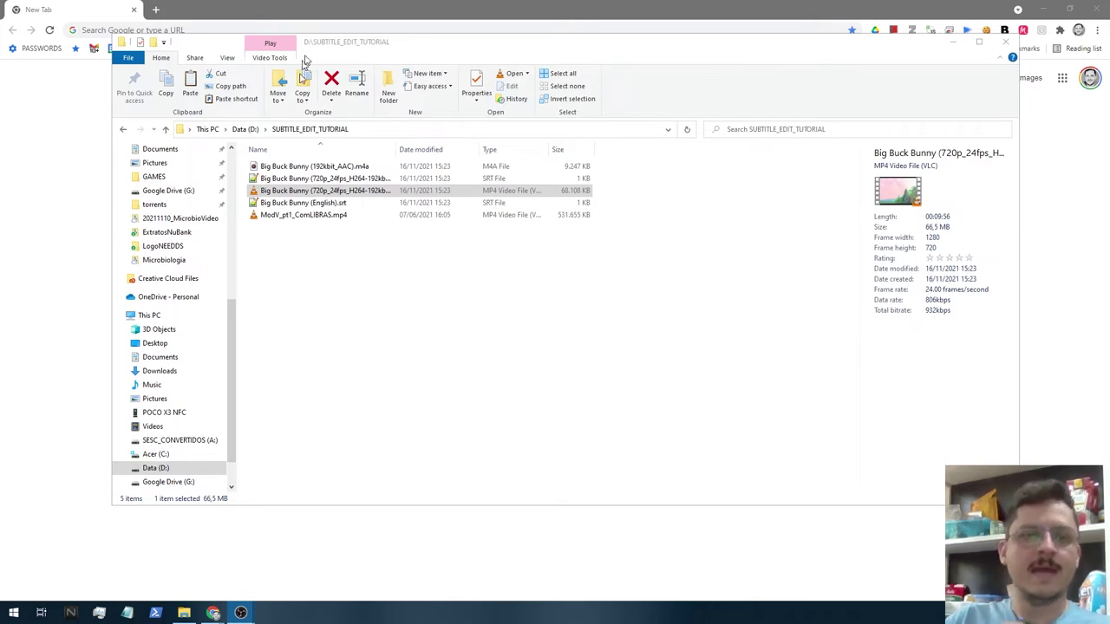
- Switch to Chrome, search the web for "subtile edit" and open the Nikse.dk Subtitle Edit page
left_click(330, 11)
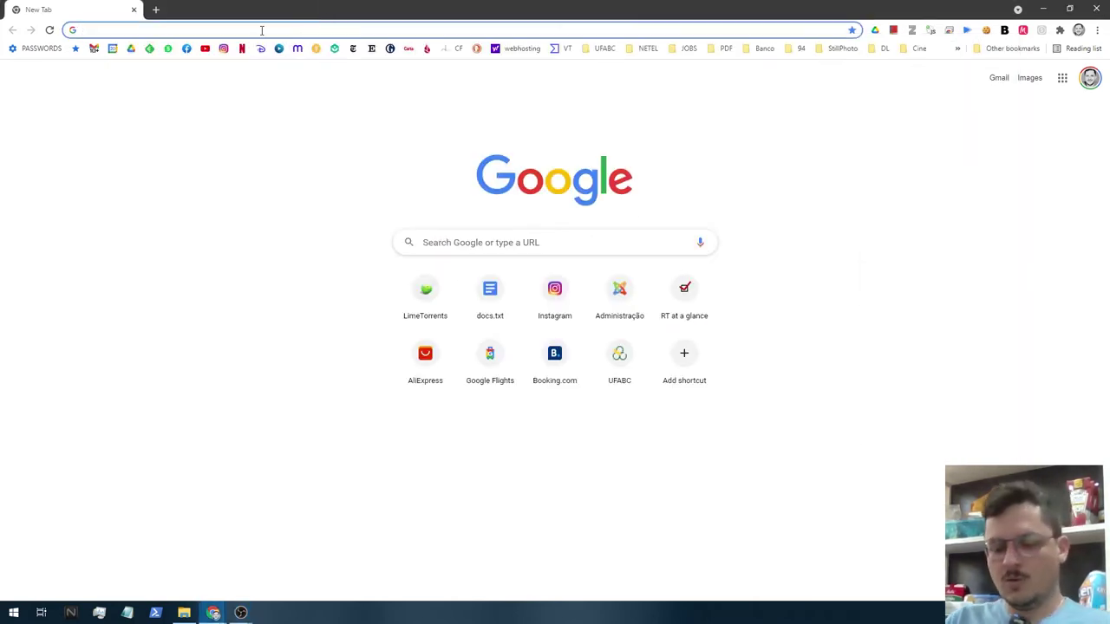
type("subtil")
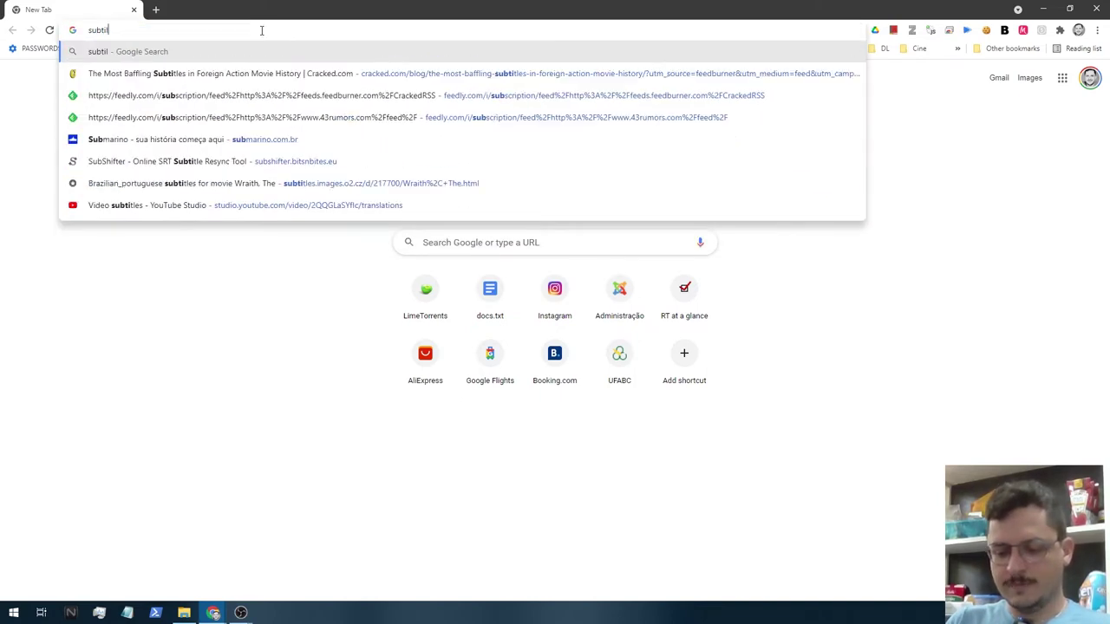
type("e edit")
key("Return")
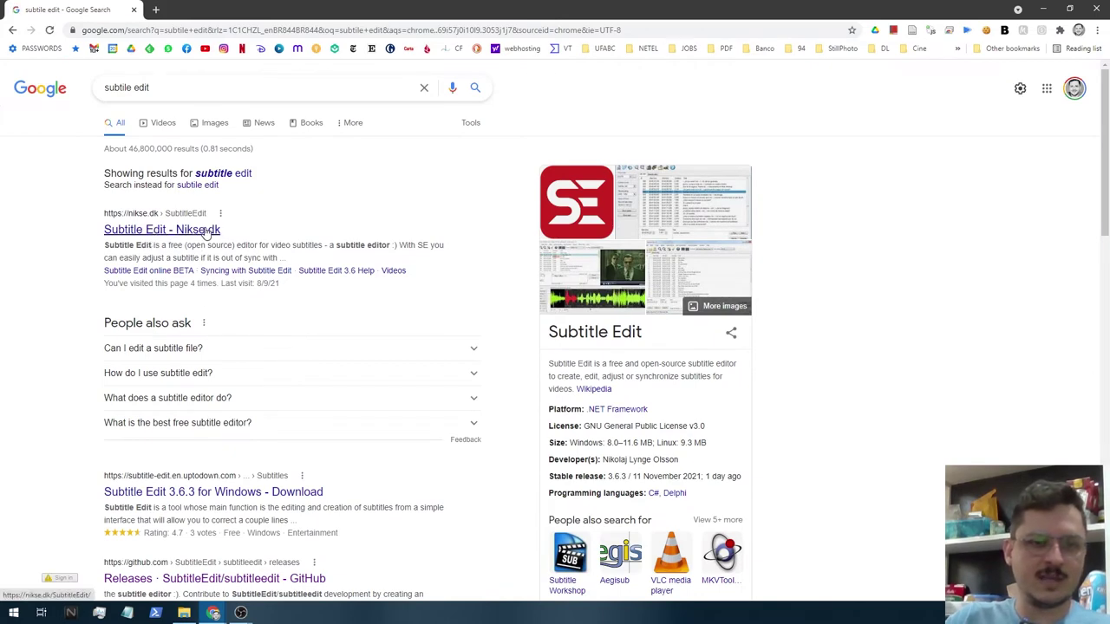
left_click(206, 230)
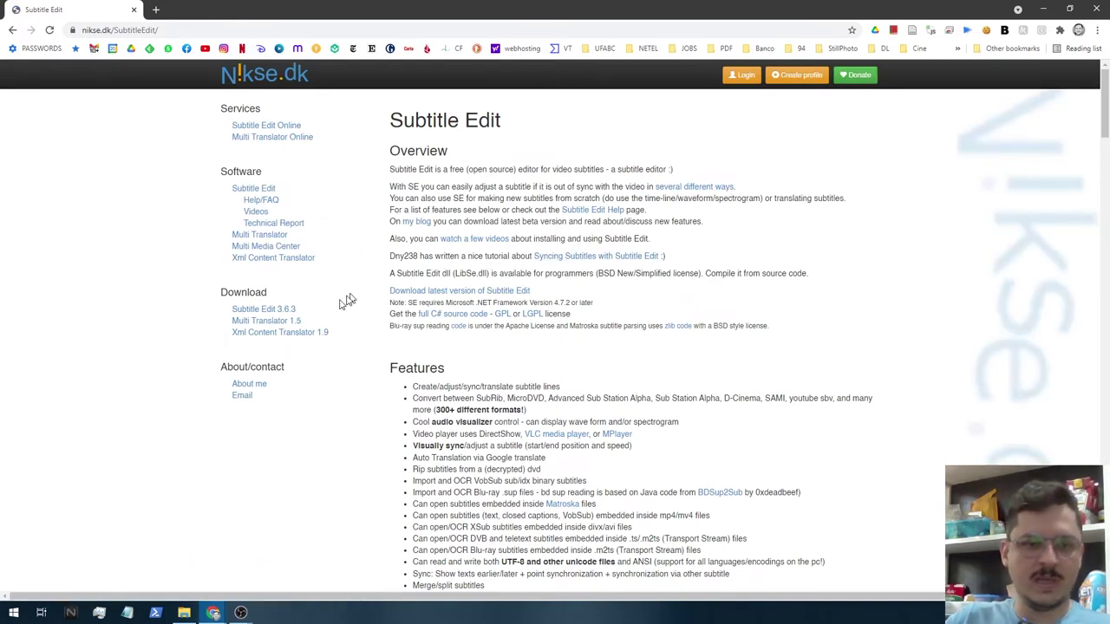
- Download SubtitleEdit-3.6.3-Setup.zip from the Subtitle Edit 3.6.3 releases page into the SUBTITLE_EDIT_TUTORIAL folder on Data (D:)
left_click(278, 310)
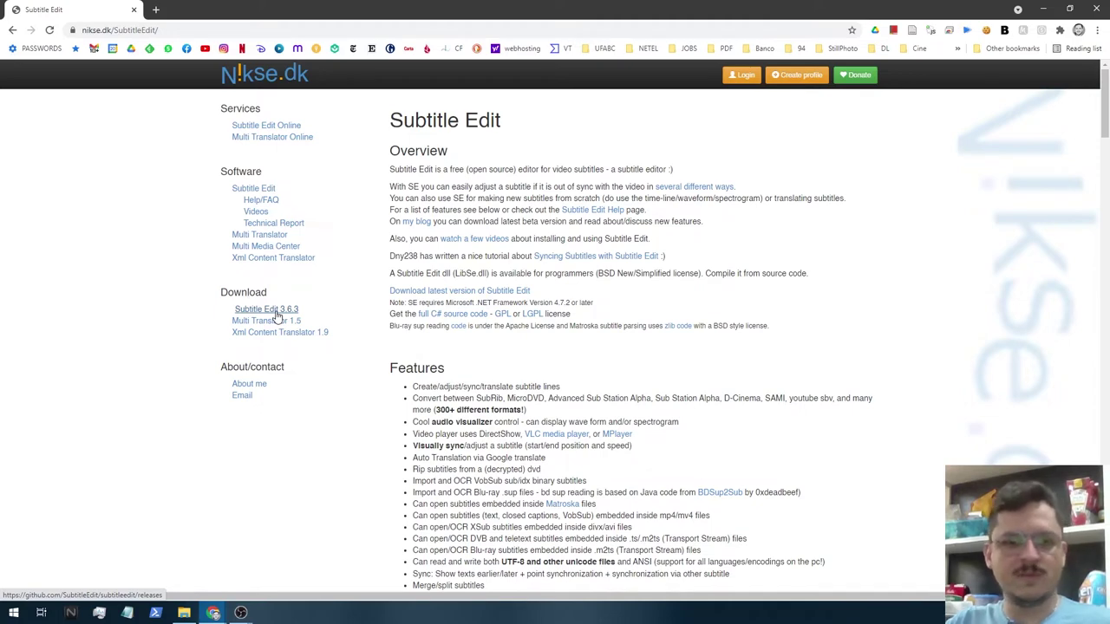
left_click(277, 313)
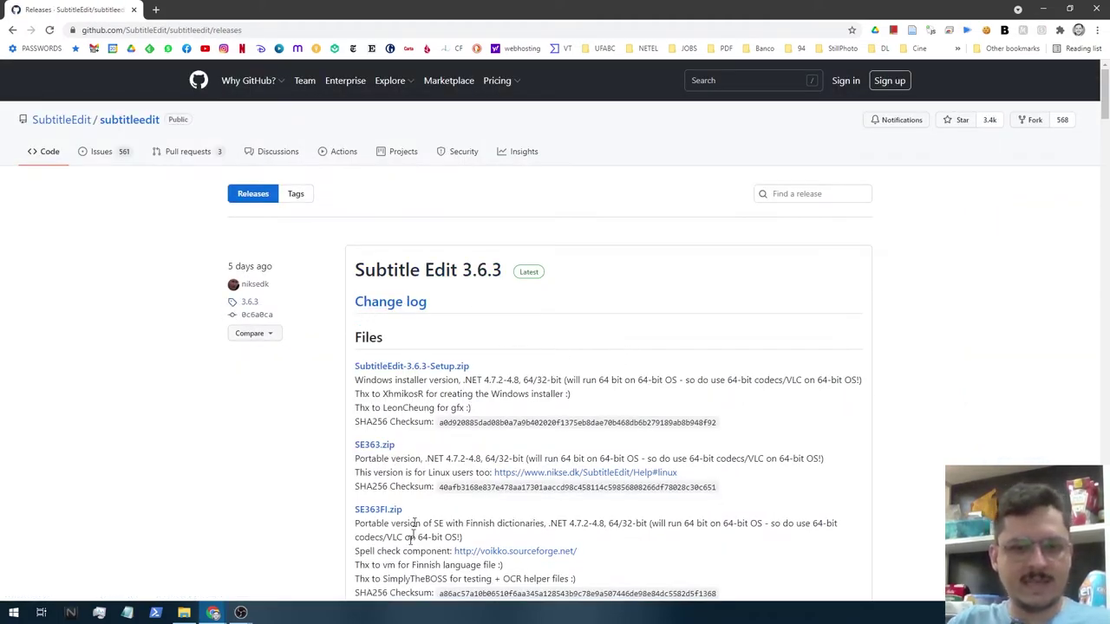
scroll(527, 342, "down", 2)
scroll(495, 325, "up", 1)
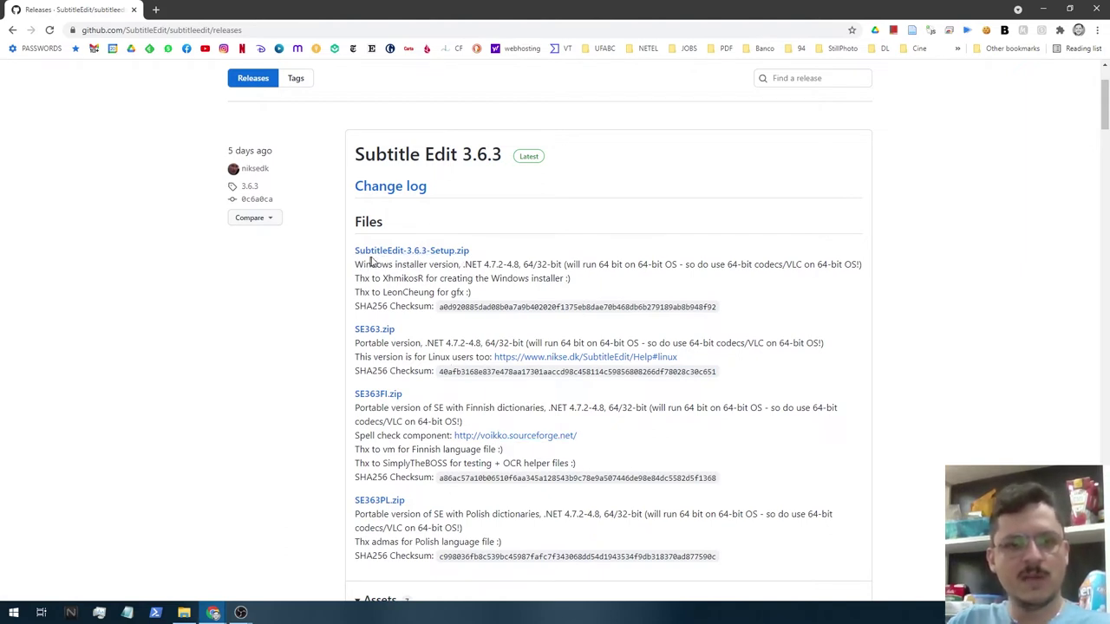
left_click(446, 253)
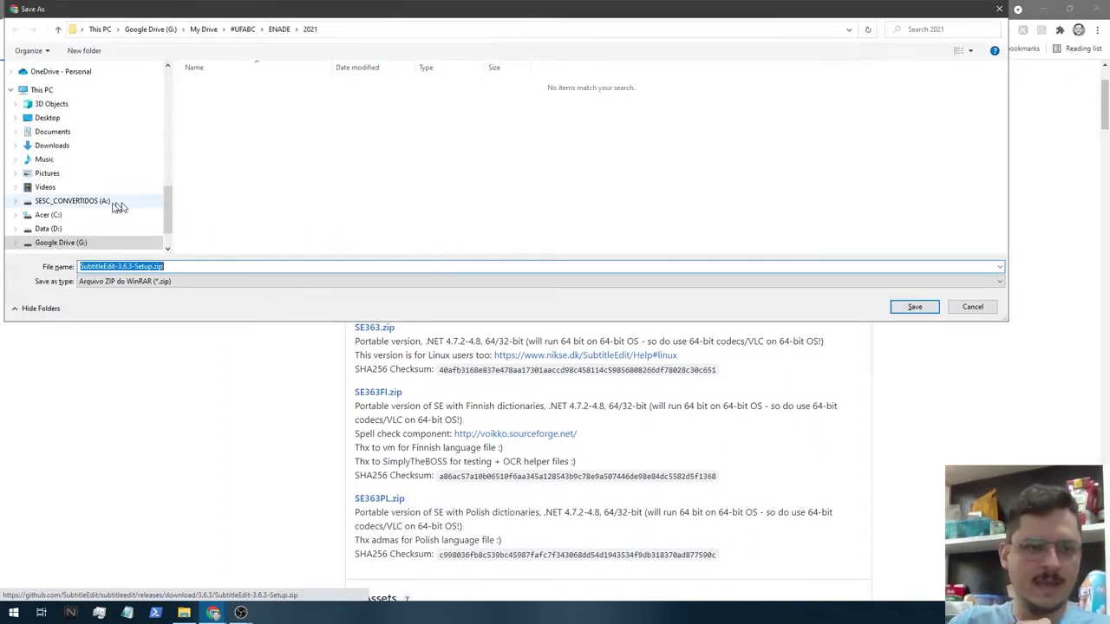
left_click(85, 228)
double_click(260, 87)
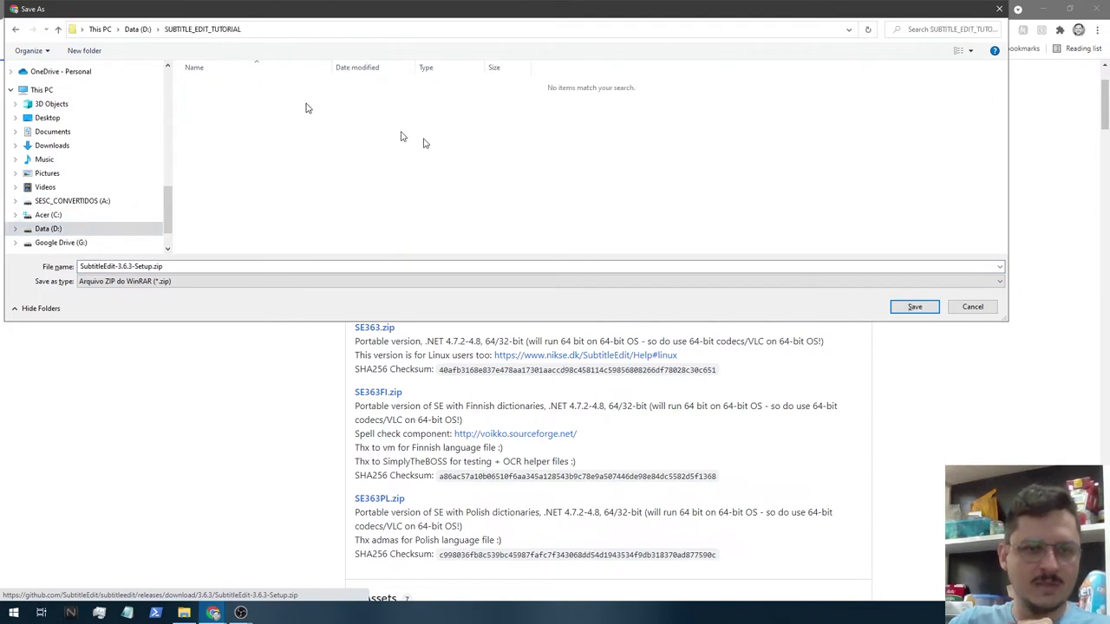
left_click(914, 307)
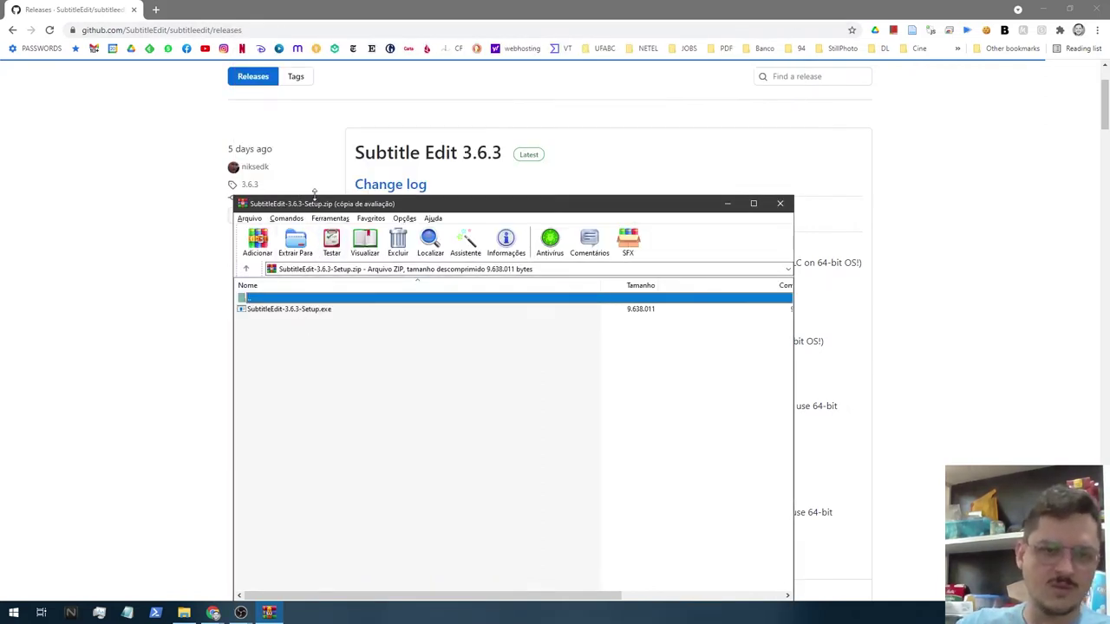
- Run SubtitleEdit-3.6.3-Setup.exe from the downloaded archive with Português Brasileiro as the setup language
left_click_drag(328, 208, 337, 158)
left_click(304, 269)
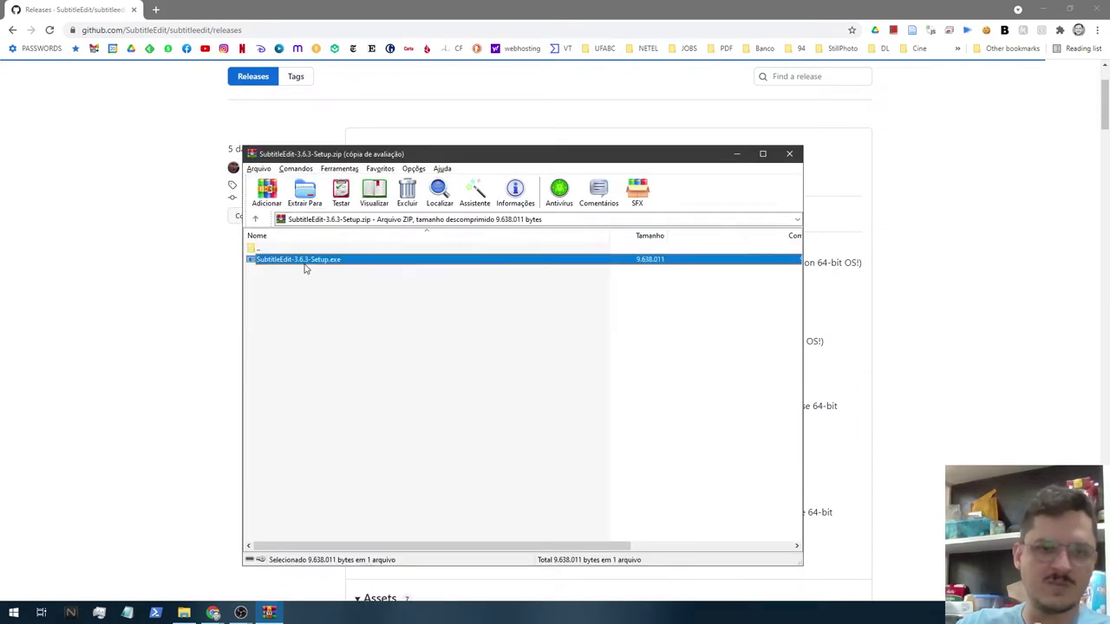
left_click(315, 282)
left_click(314, 262)
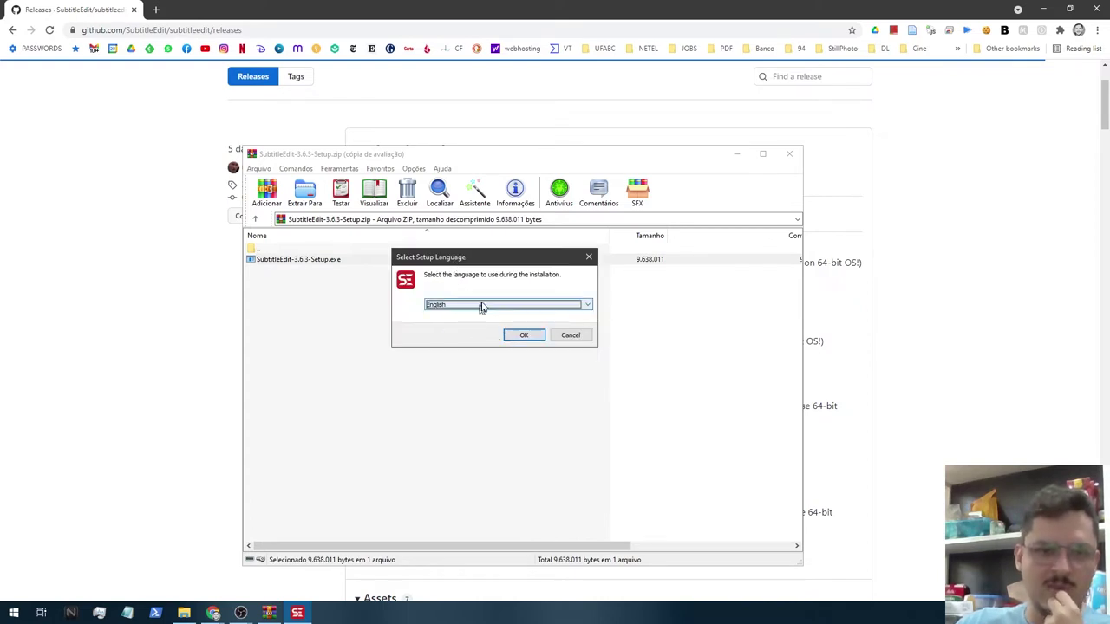
left_click(482, 305)
scroll(510, 397, "down", 3)
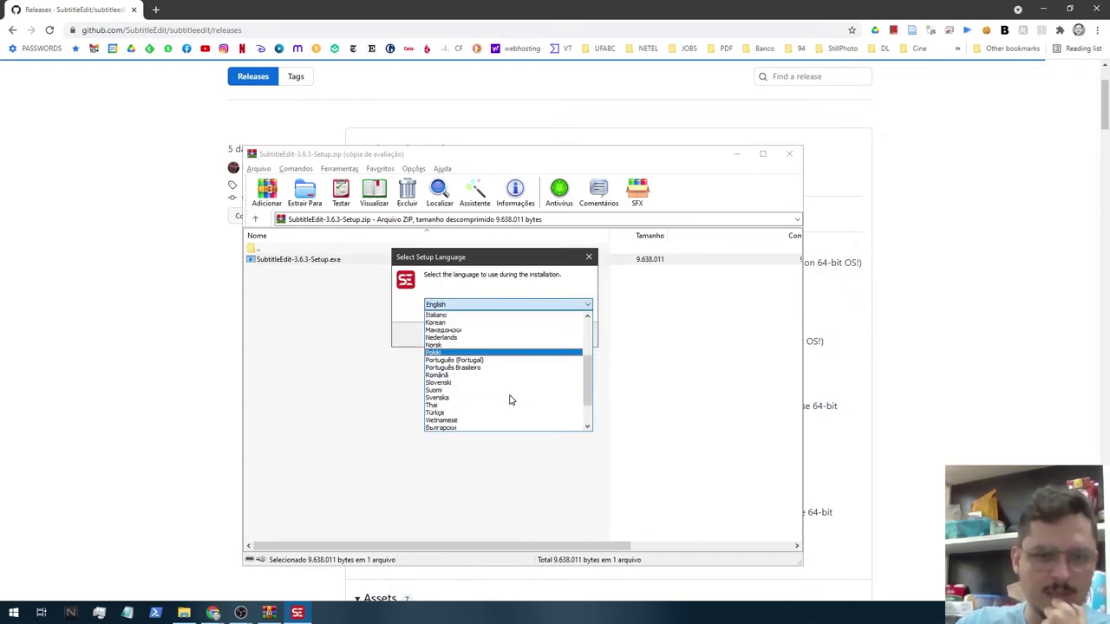
left_click(493, 367)
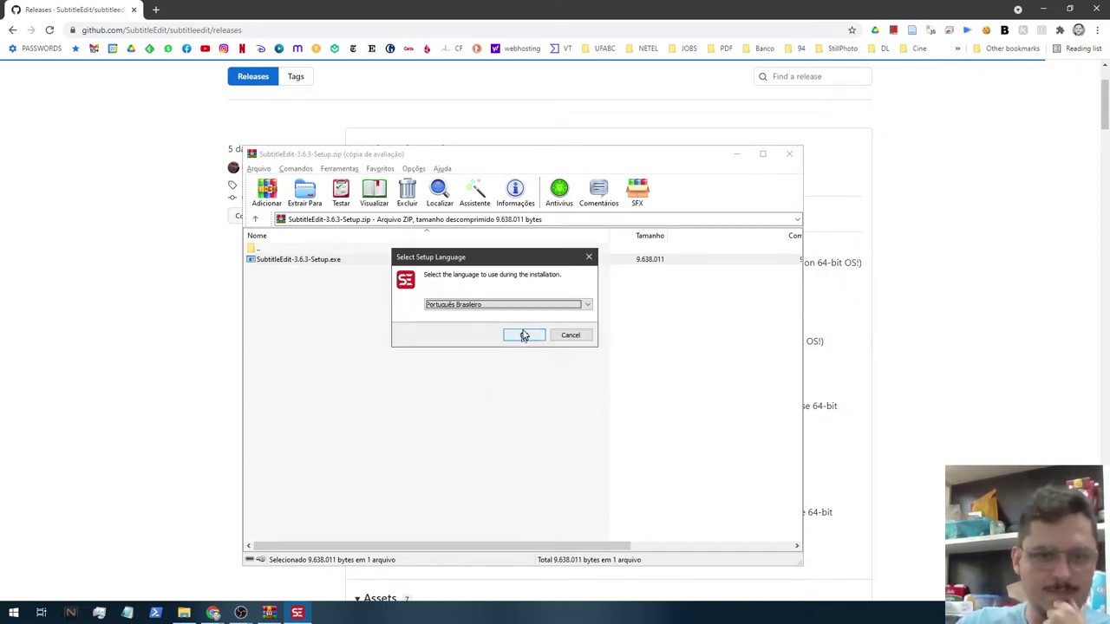
left_click(523, 335)
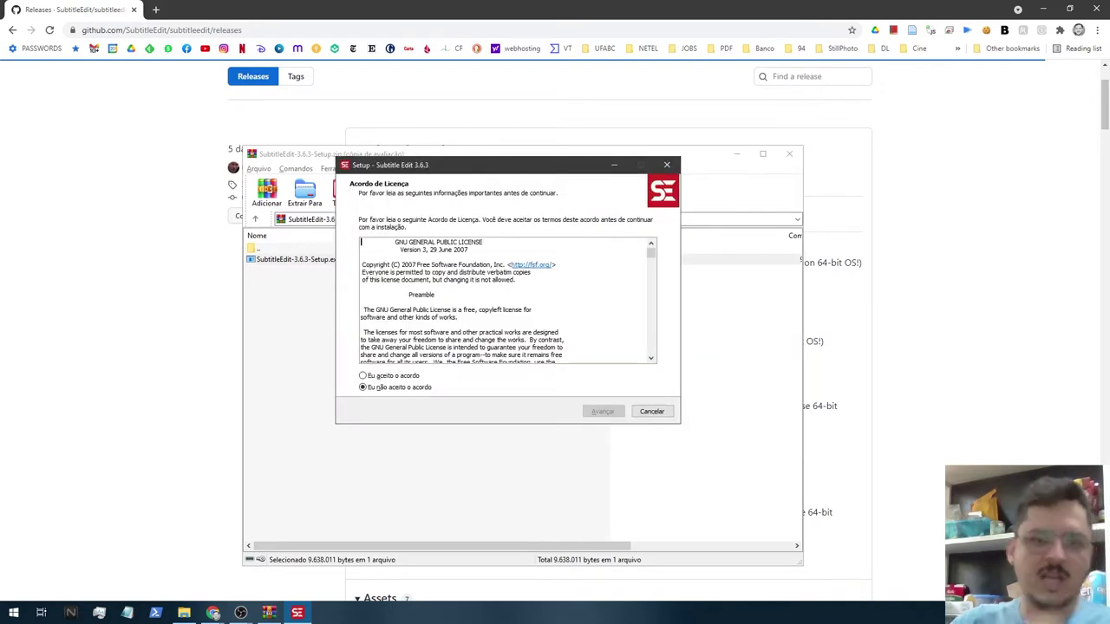
- Accept the licence and install with the default folder, components and Start menu folder, plus a desktop shortcut for all users
left_click(363, 375)
left_click(602, 411)
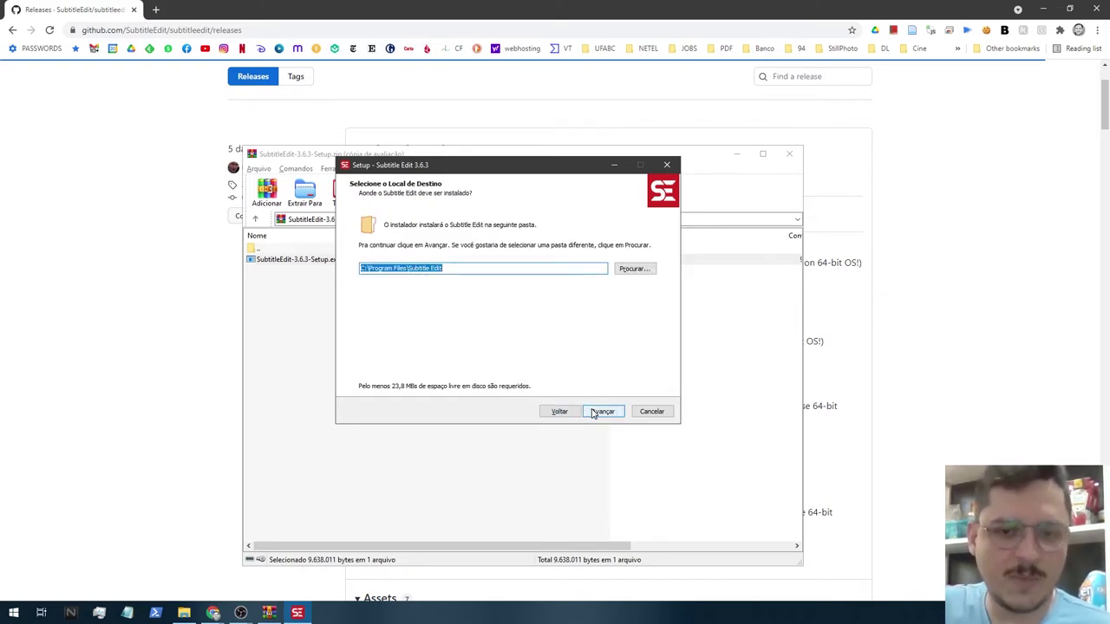
left_click(601, 411)
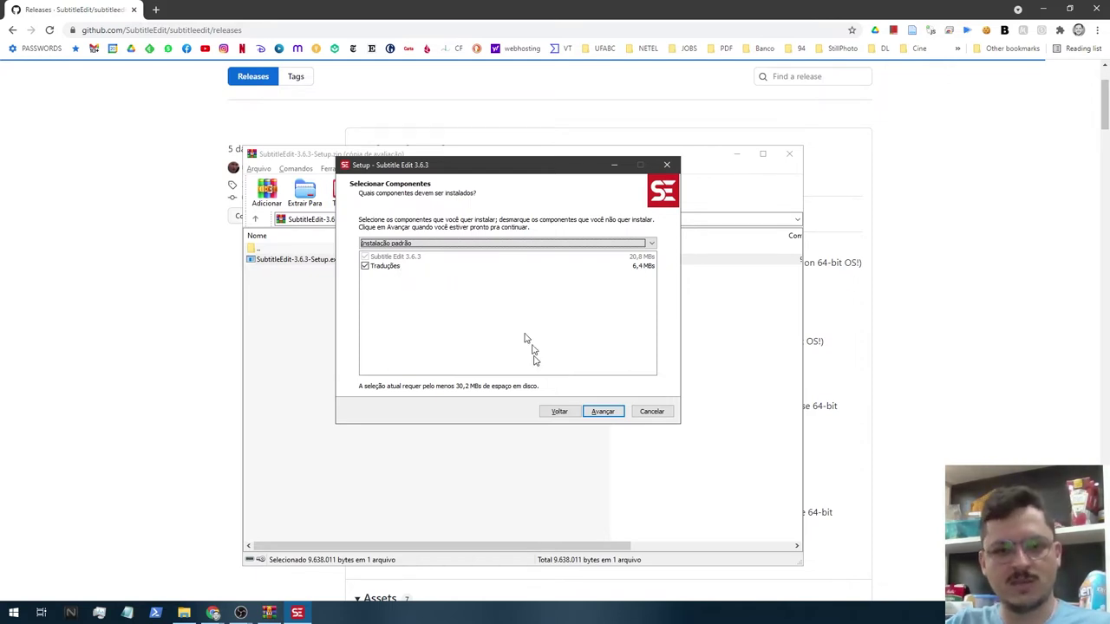
left_click(587, 416)
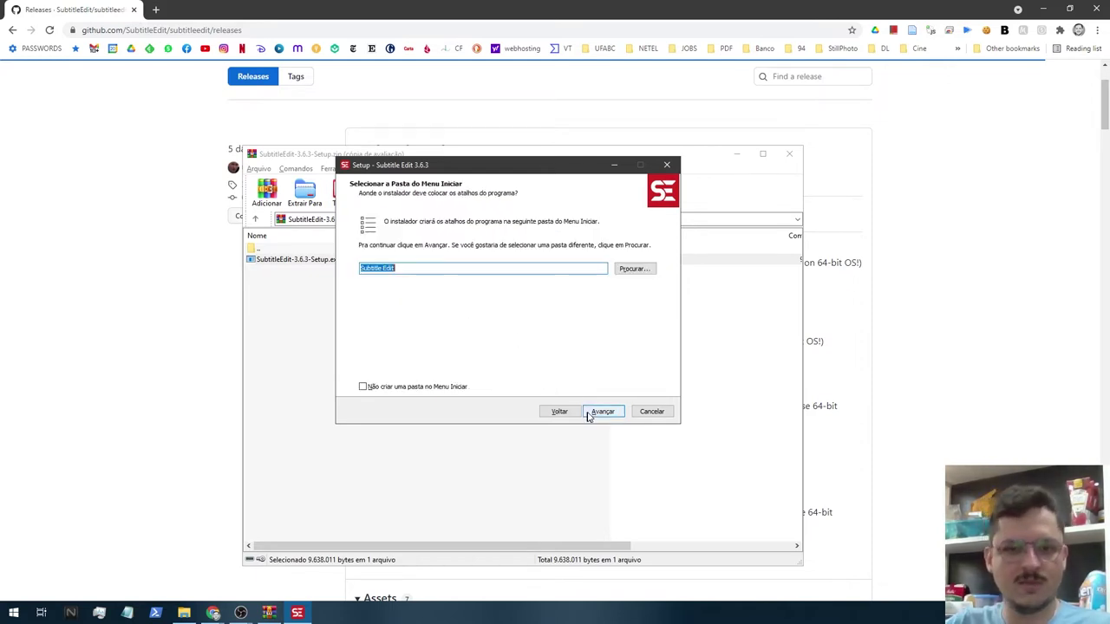
left_click(606, 415)
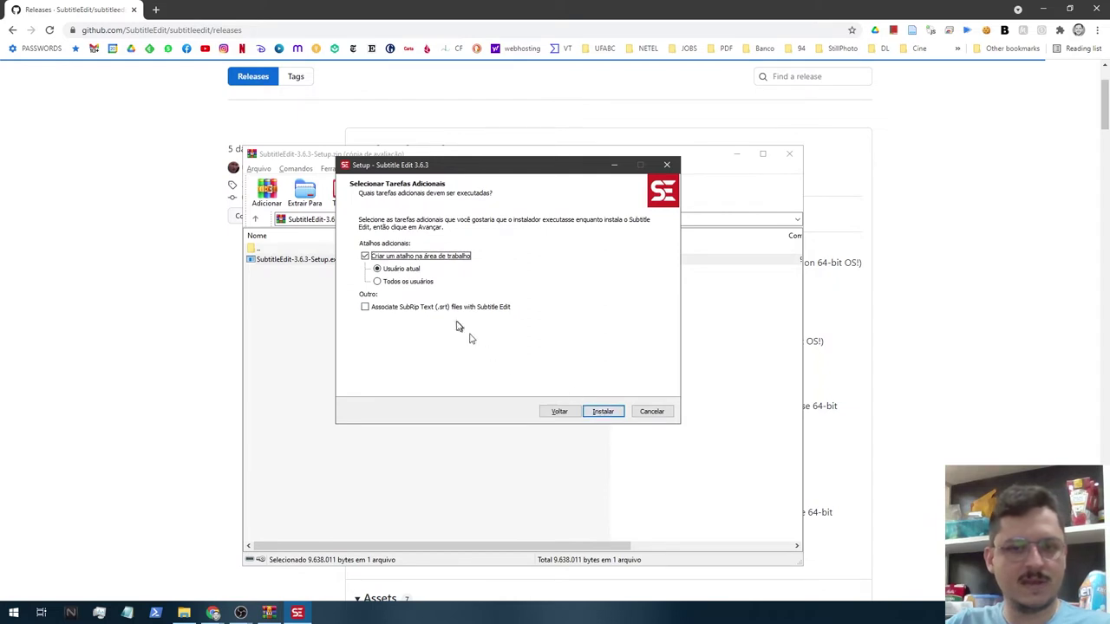
left_click(393, 280)
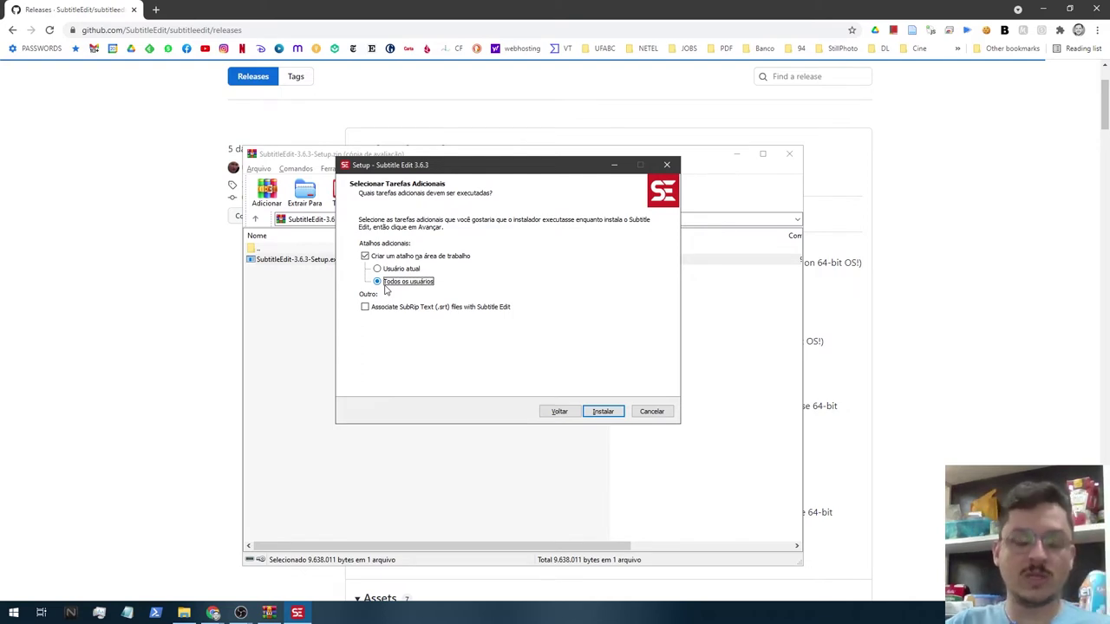
left_click(602, 412)
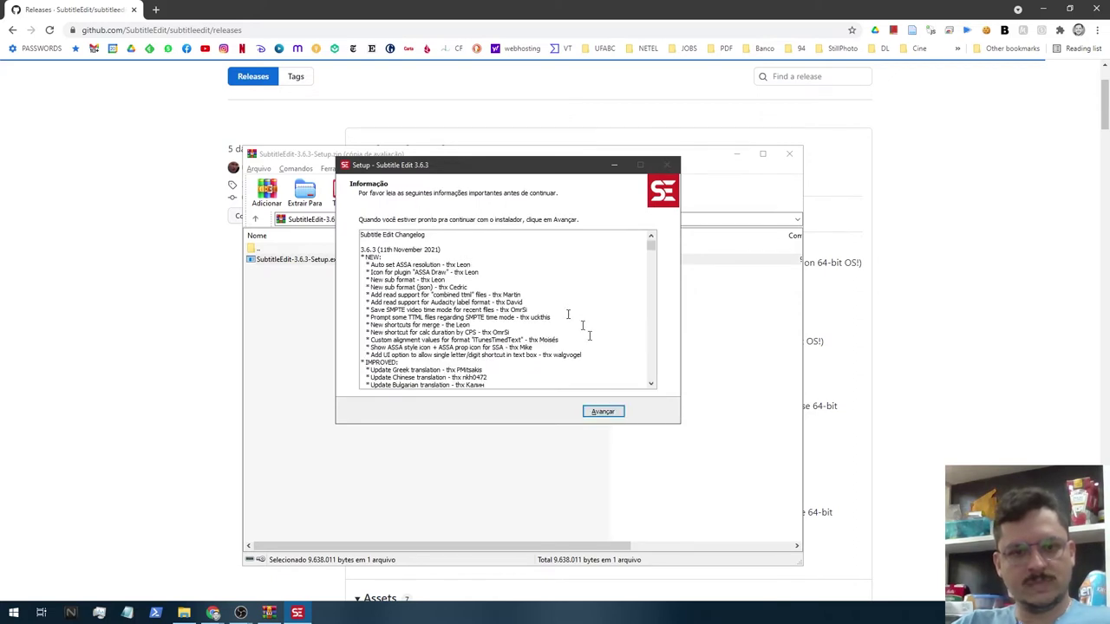
- Finish the setup with Subtitle Edit set to launch, close the archive window and maximize Subtitle Edit
left_click(602, 412)
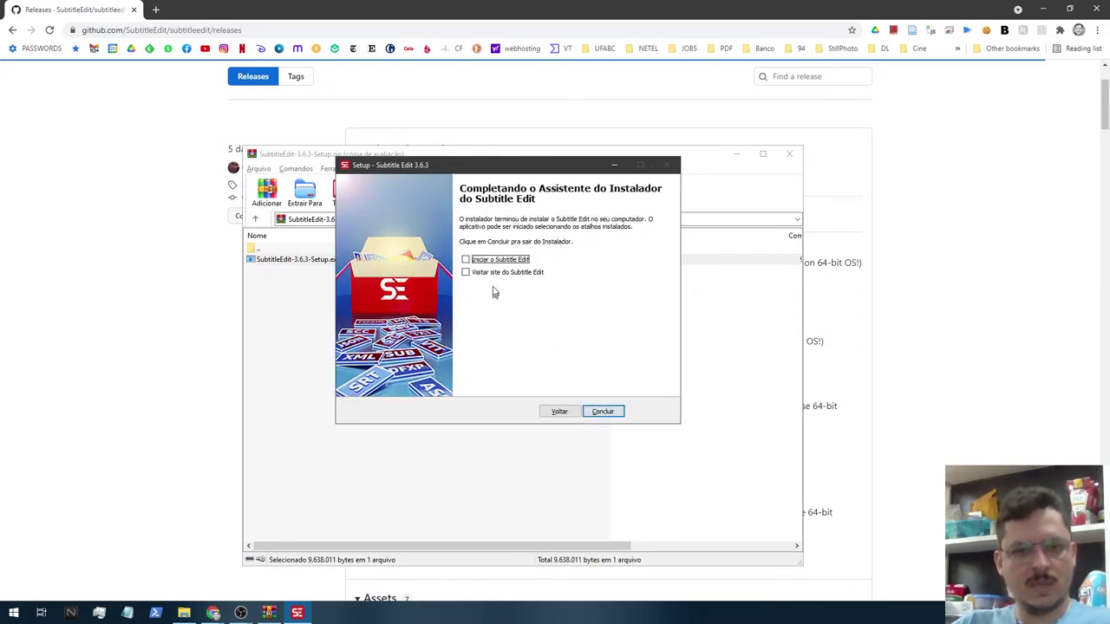
left_click(466, 260)
left_click(601, 411)
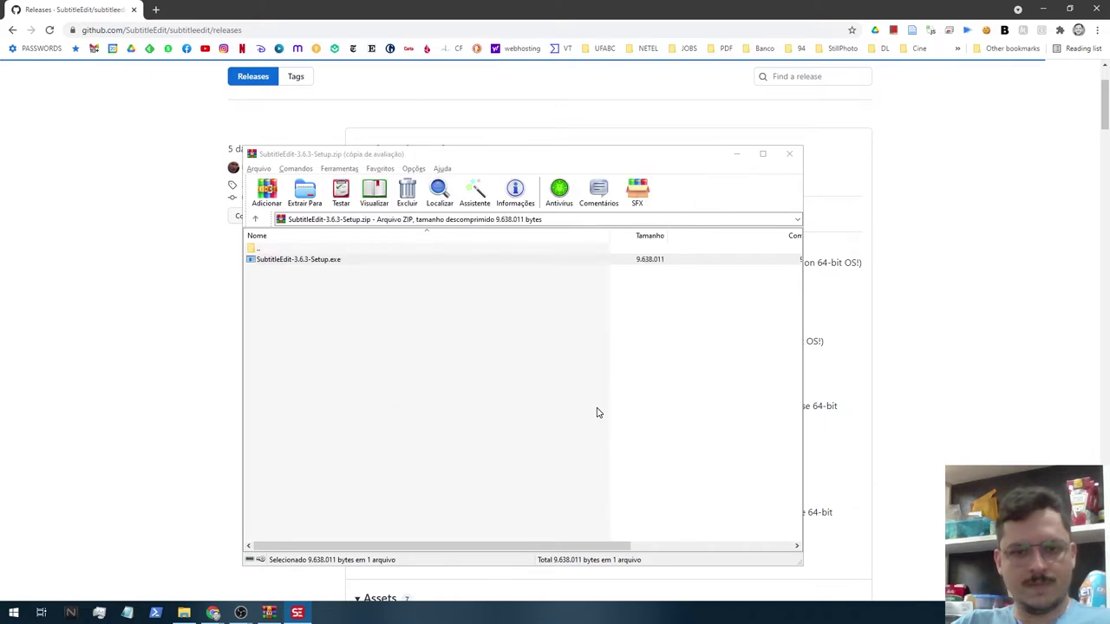
left_click(788, 154)
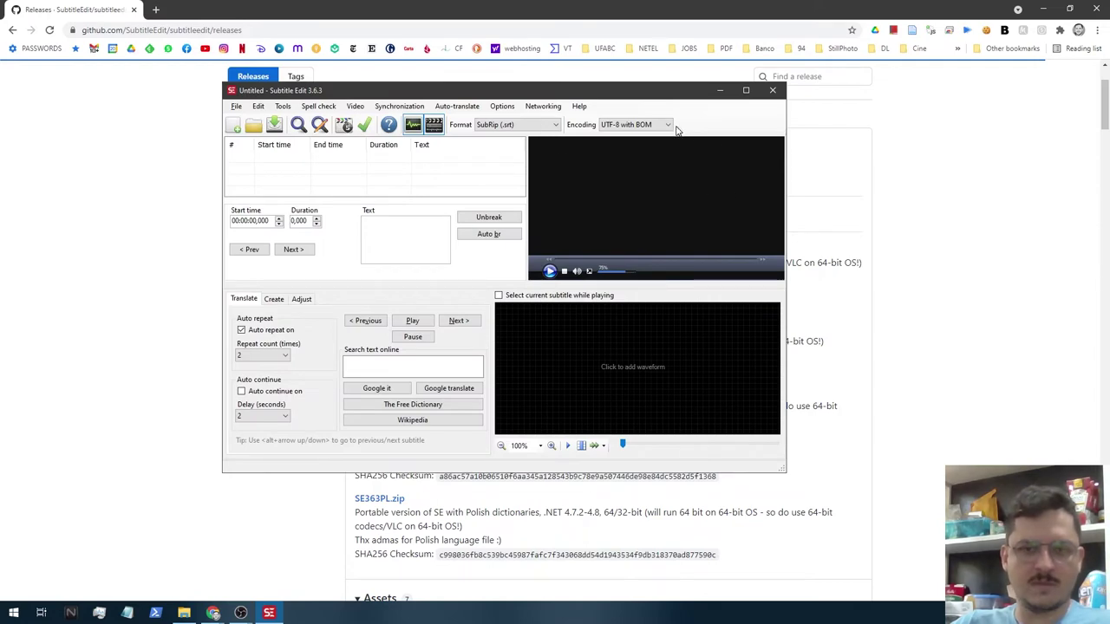
left_click(745, 90)
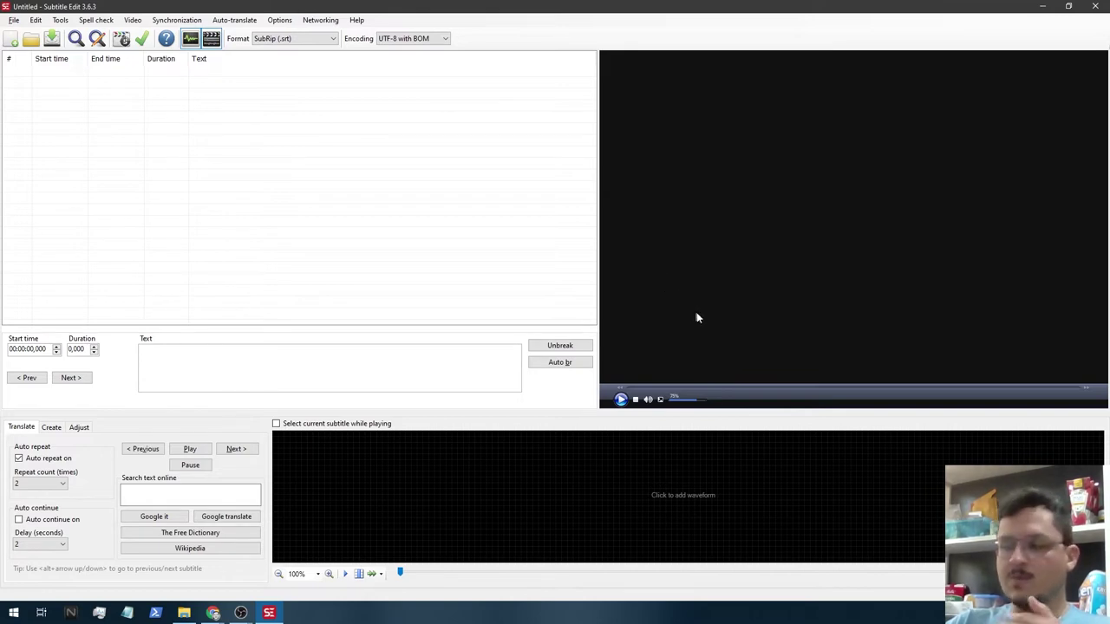
- Change the Subtitle Edit interface language to Português (Brasil)
left_click(271, 25)
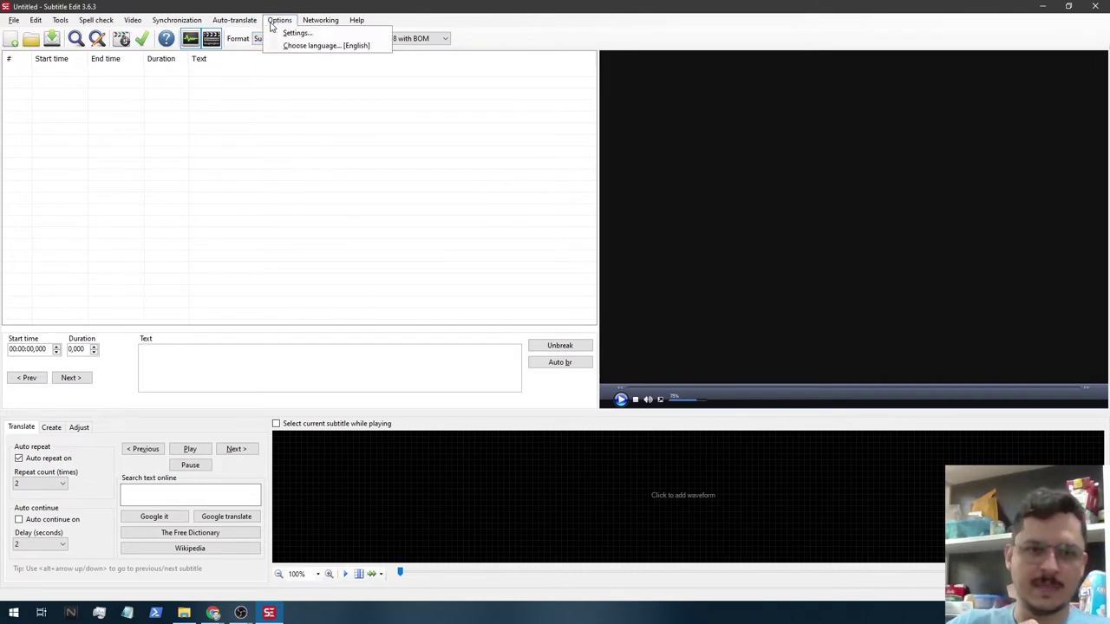
left_click(329, 46)
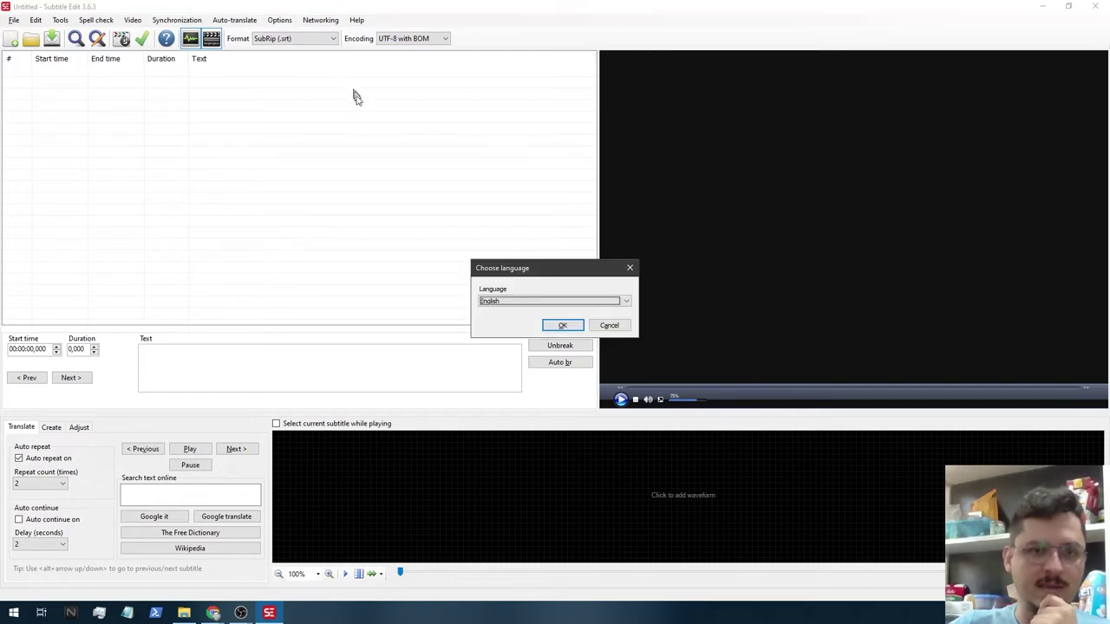
left_click(503, 301)
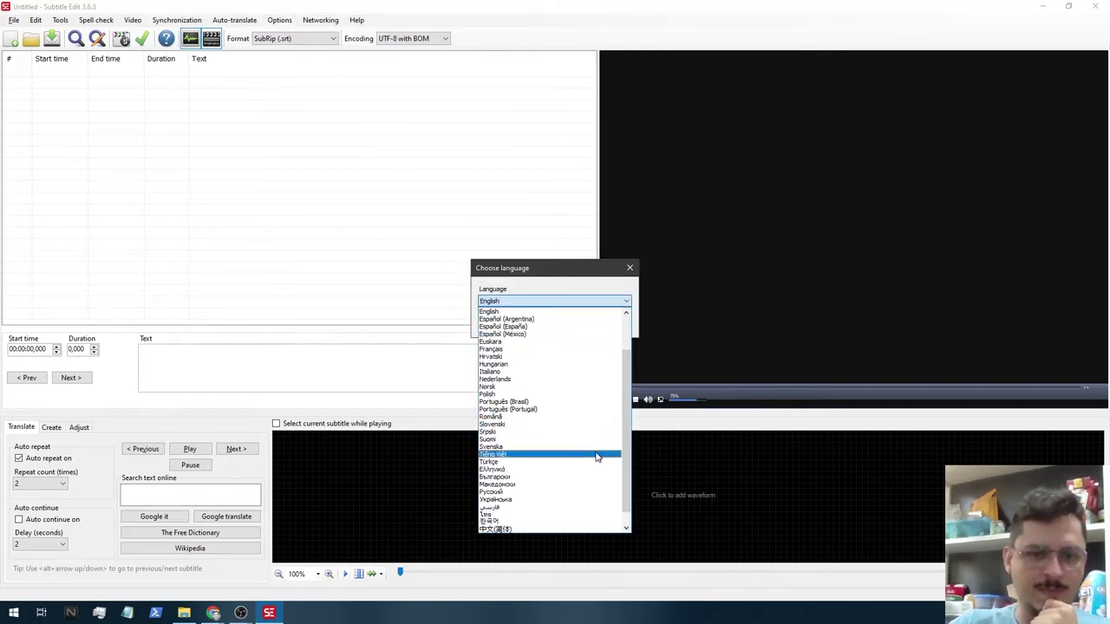
left_click(552, 404)
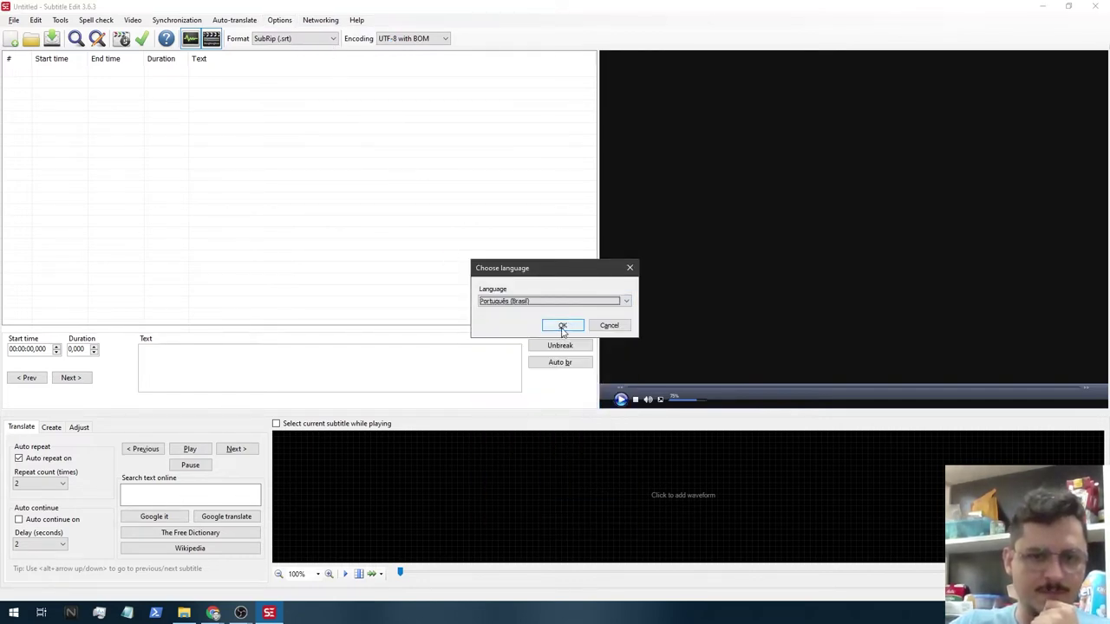
left_click(561, 324)
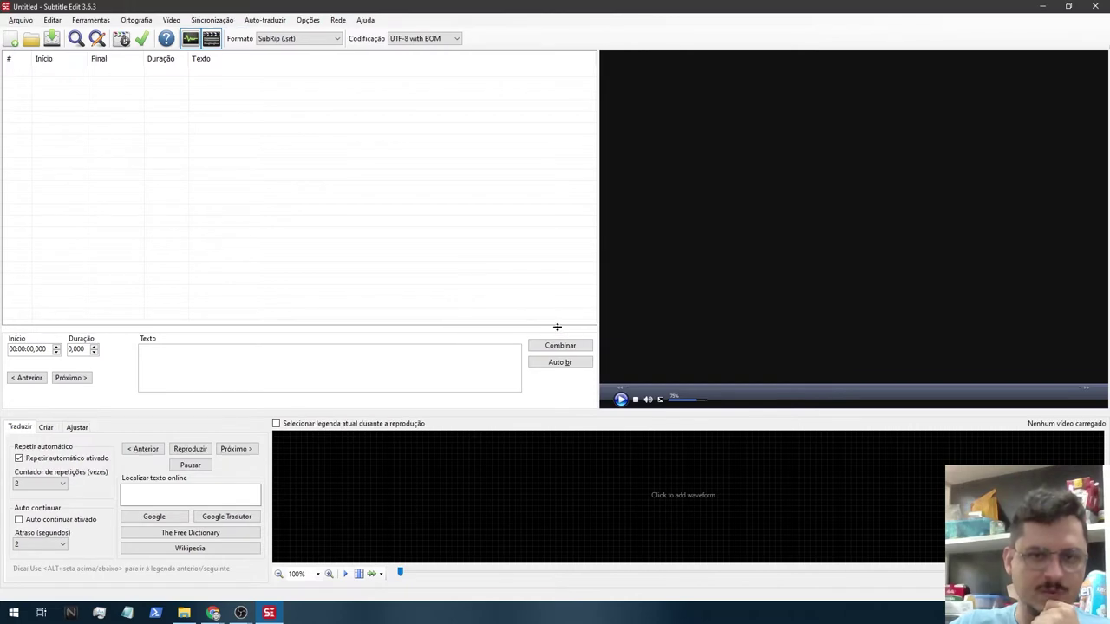
- Download the mpv library in the video player settings and save the settings with mpv as the video engine
left_click(307, 20)
left_click(317, 34)
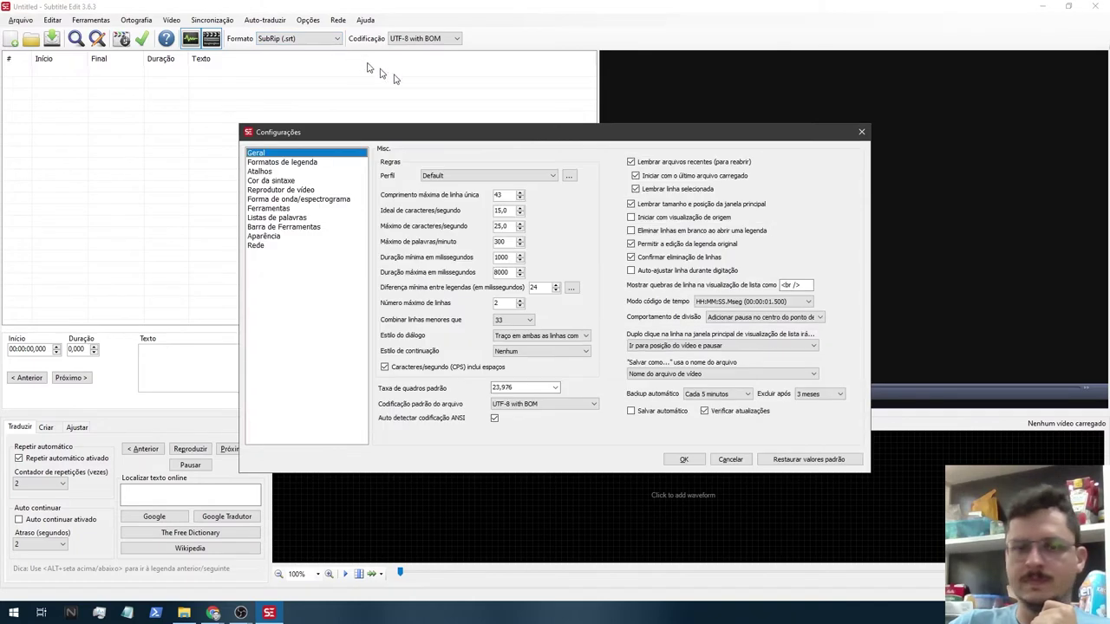
left_click(291, 189)
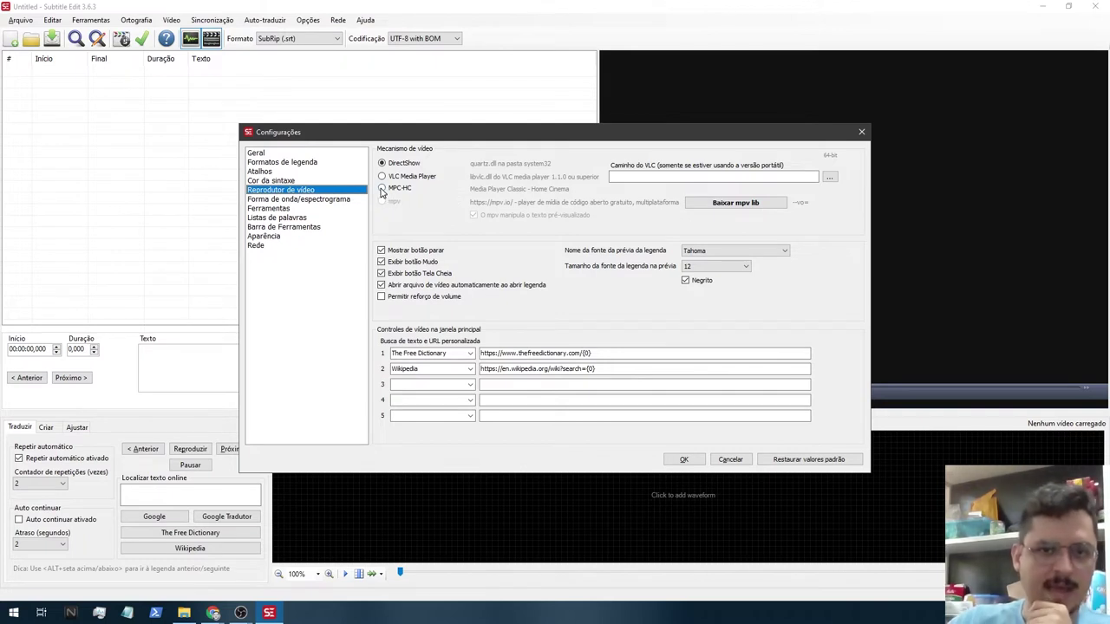
left_click(725, 206)
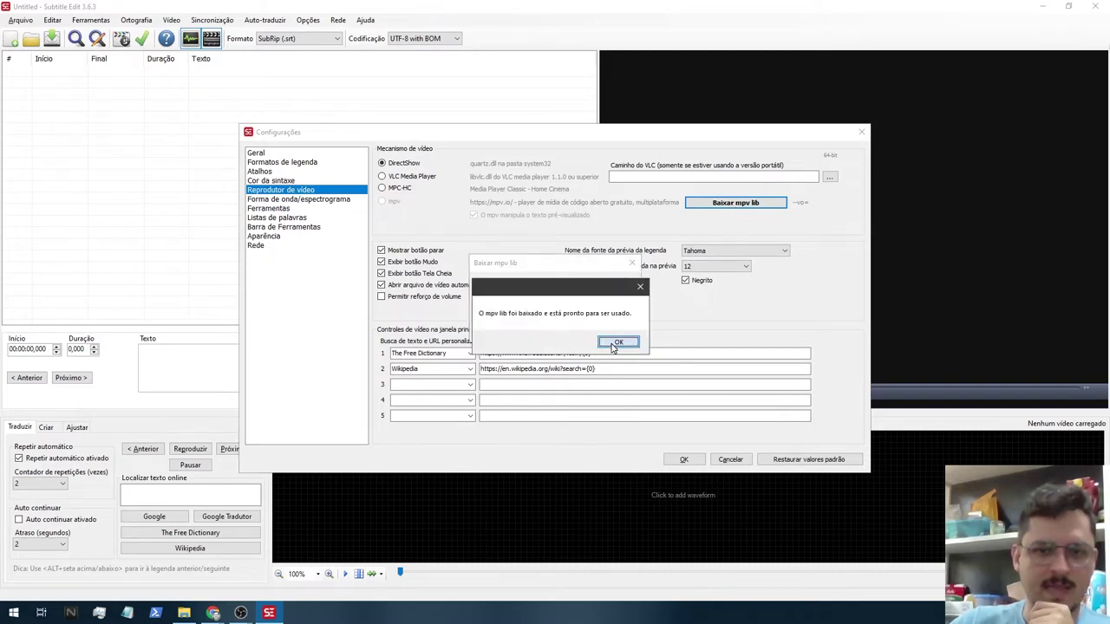
left_click(614, 345)
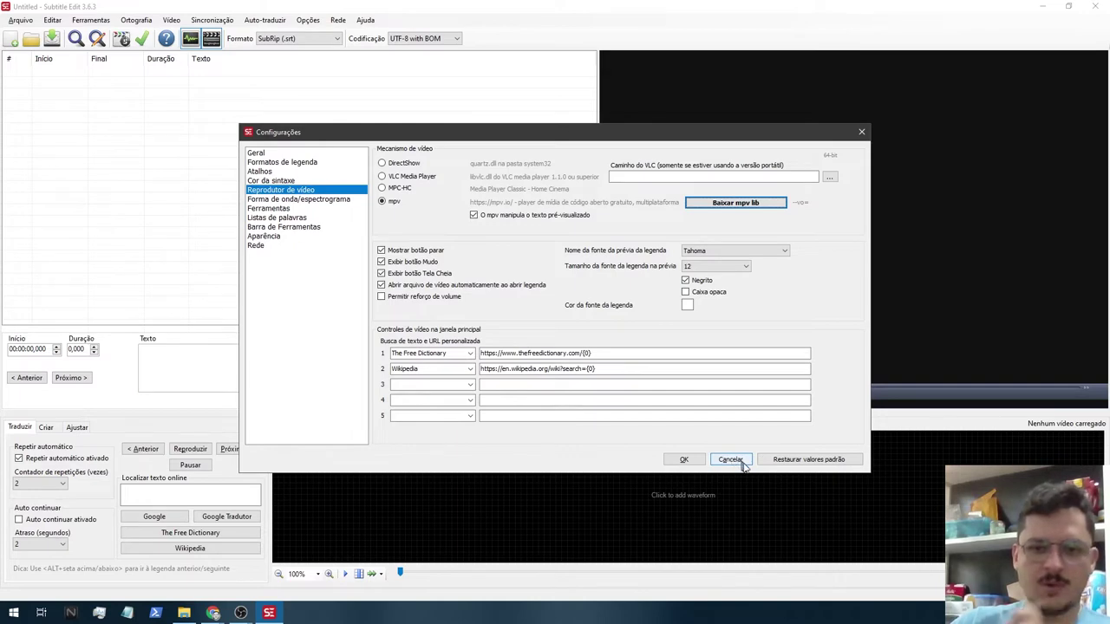
left_click(684, 461)
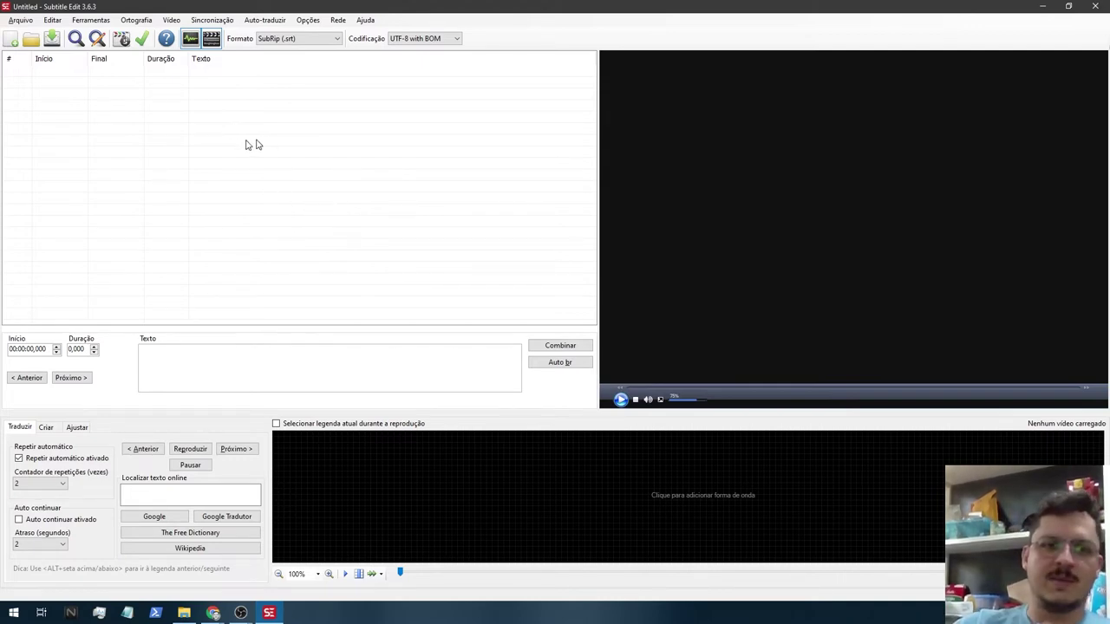
- Open the video Big Buck Bunny (720p_24fps_H264-192kbit_AAC).mp4 from the SUBTITLE_EDIT_TUTORIAL folder on drive D
left_click(171, 20)
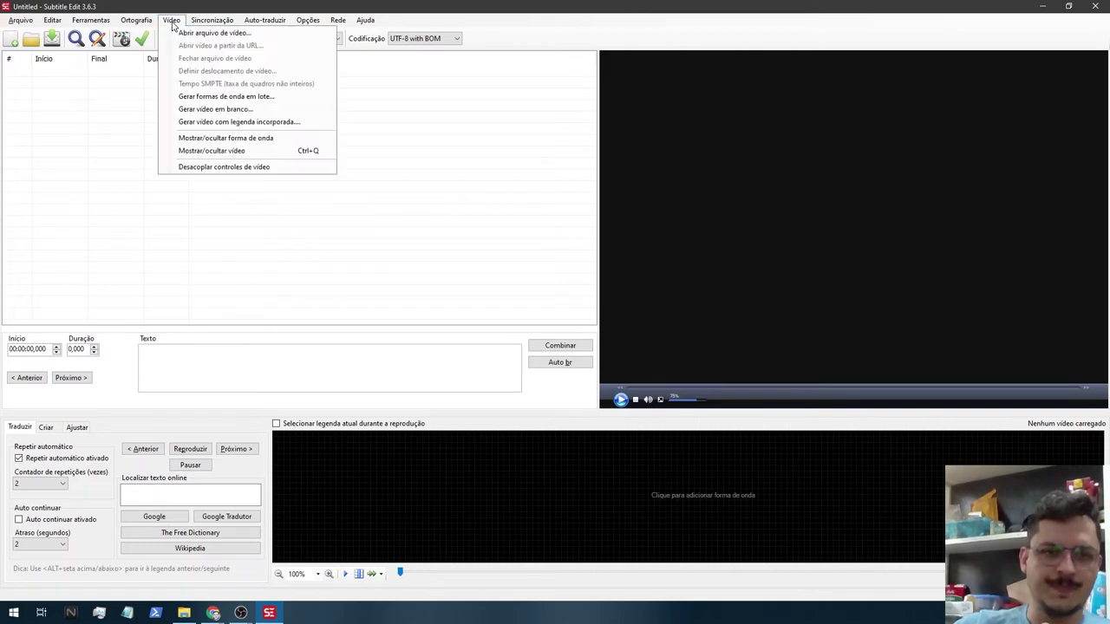
left_click(199, 34)
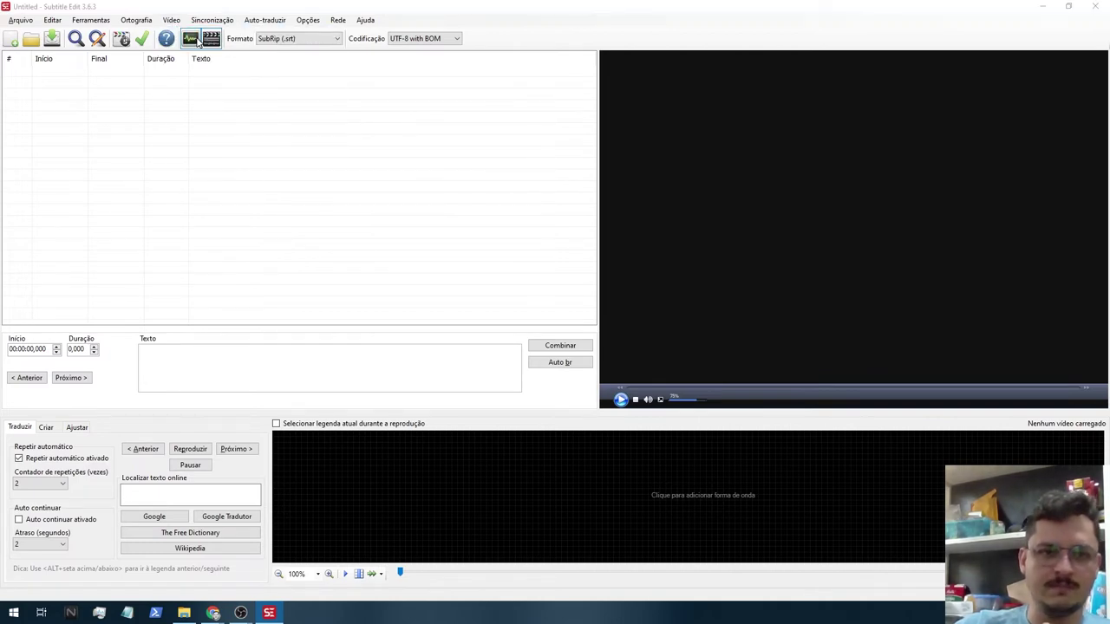
scroll(81, 372, "down", 3)
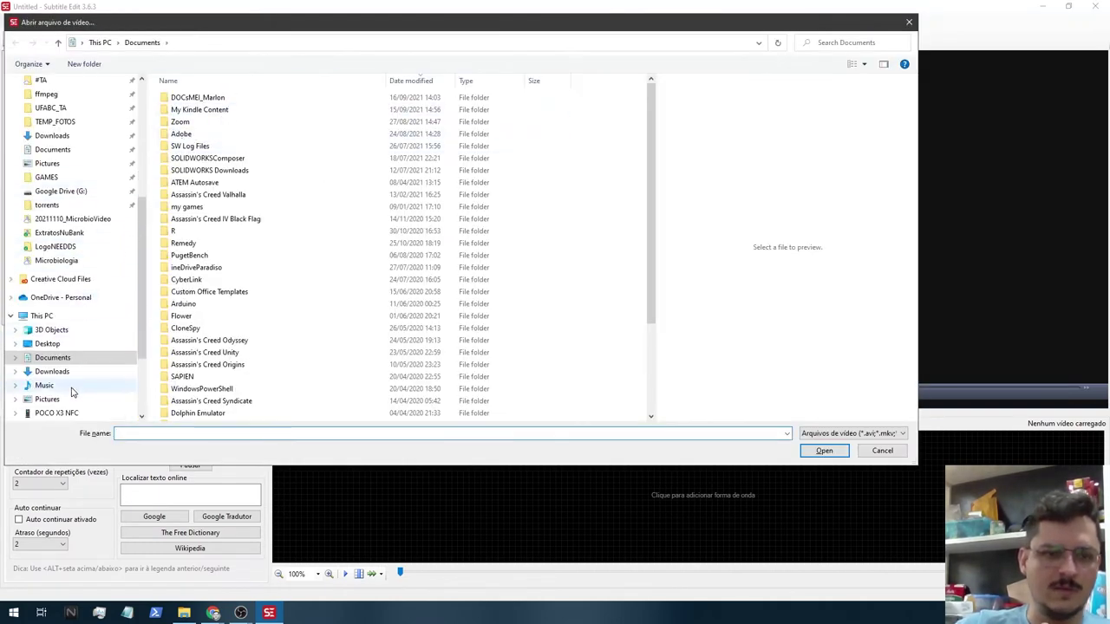
scroll(87, 401, "down", 1)
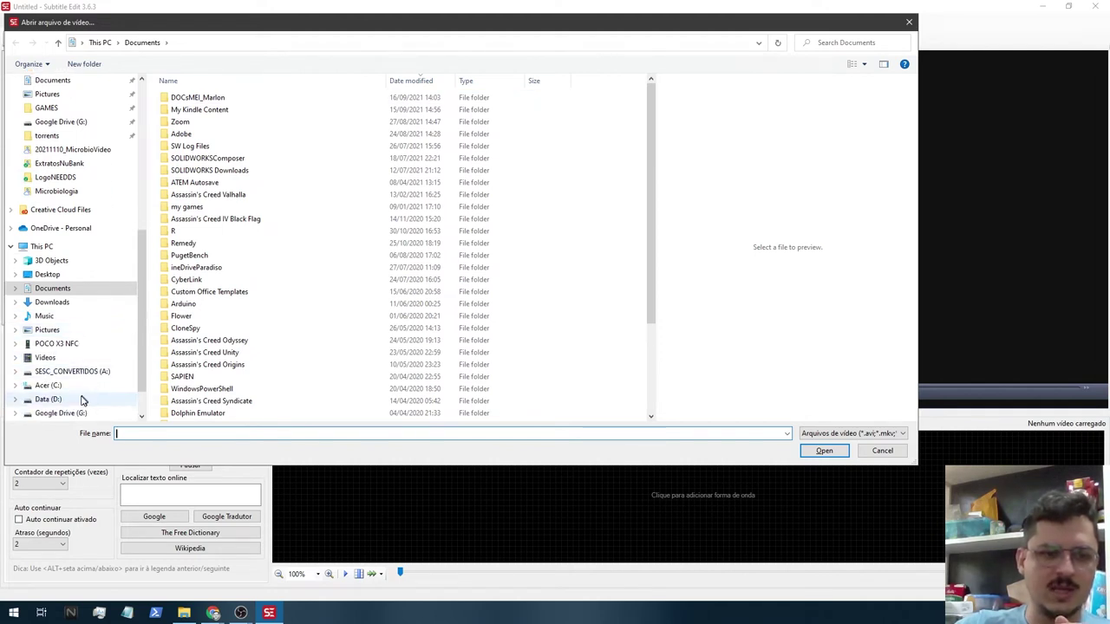
left_click(82, 399)
double_click(223, 113)
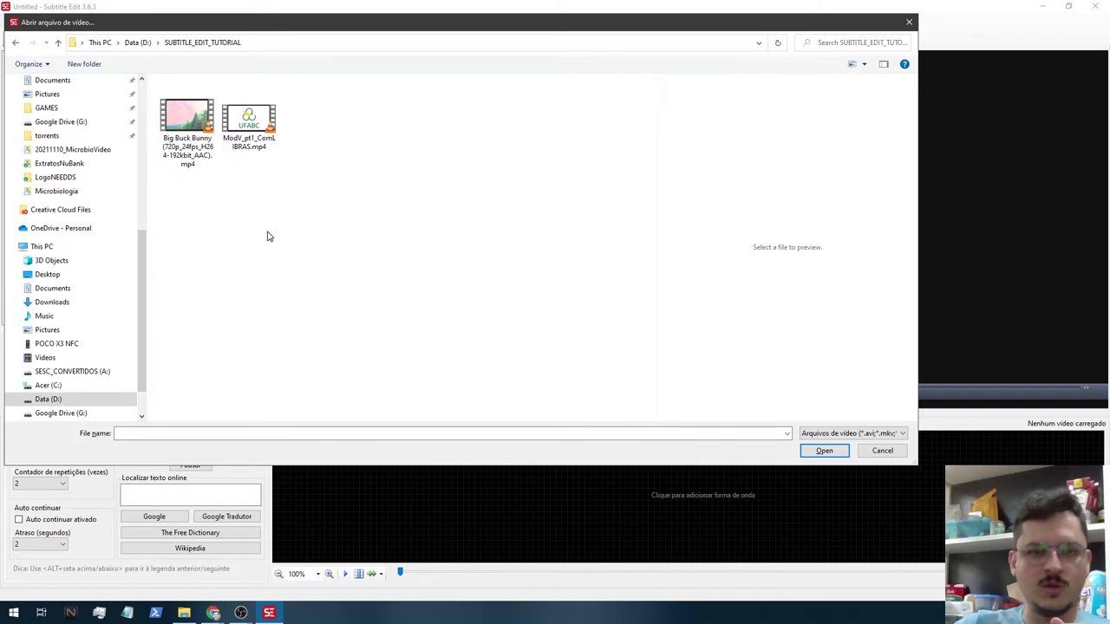
double_click(178, 137)
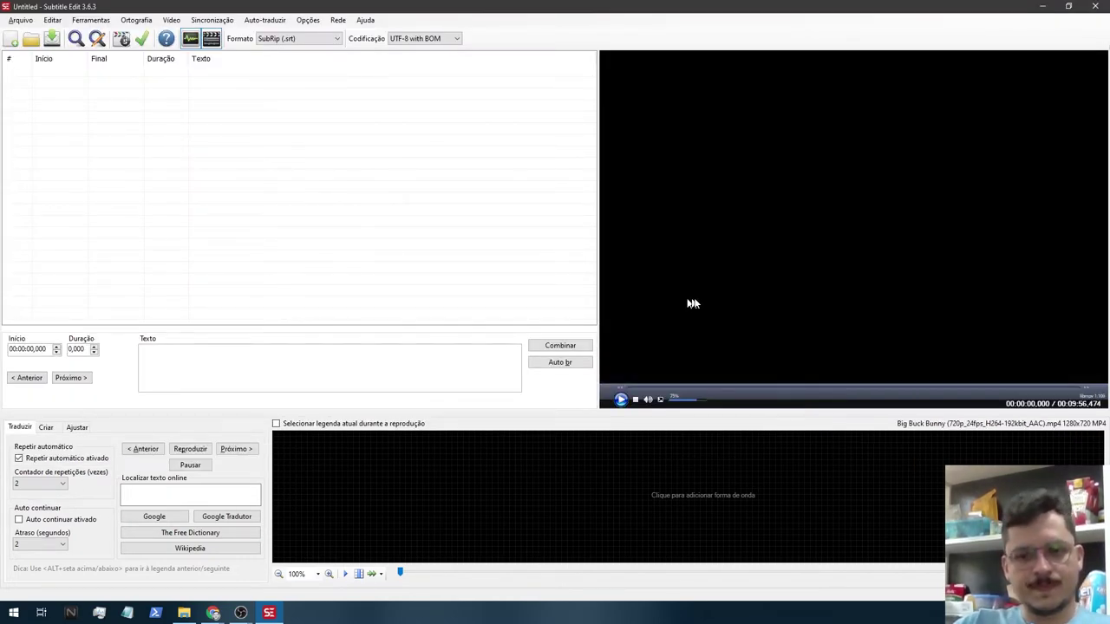
- Play the opening of the video, widen the video preview pane and pause at about 10 seconds
left_click(621, 400)
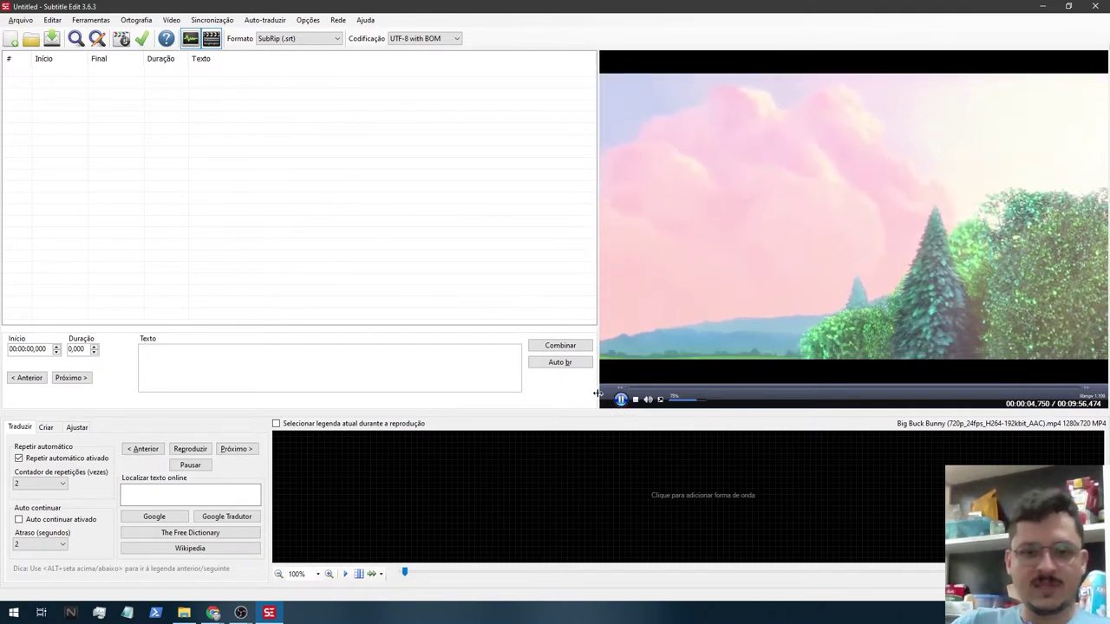
left_click_drag(598, 397, 517, 396)
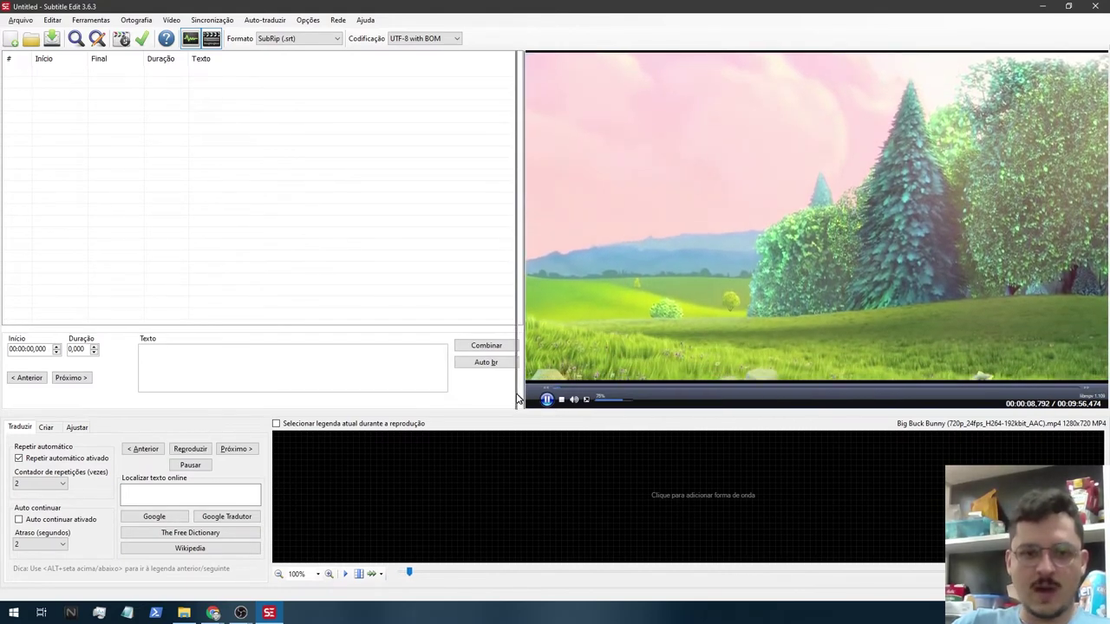
left_click(538, 399)
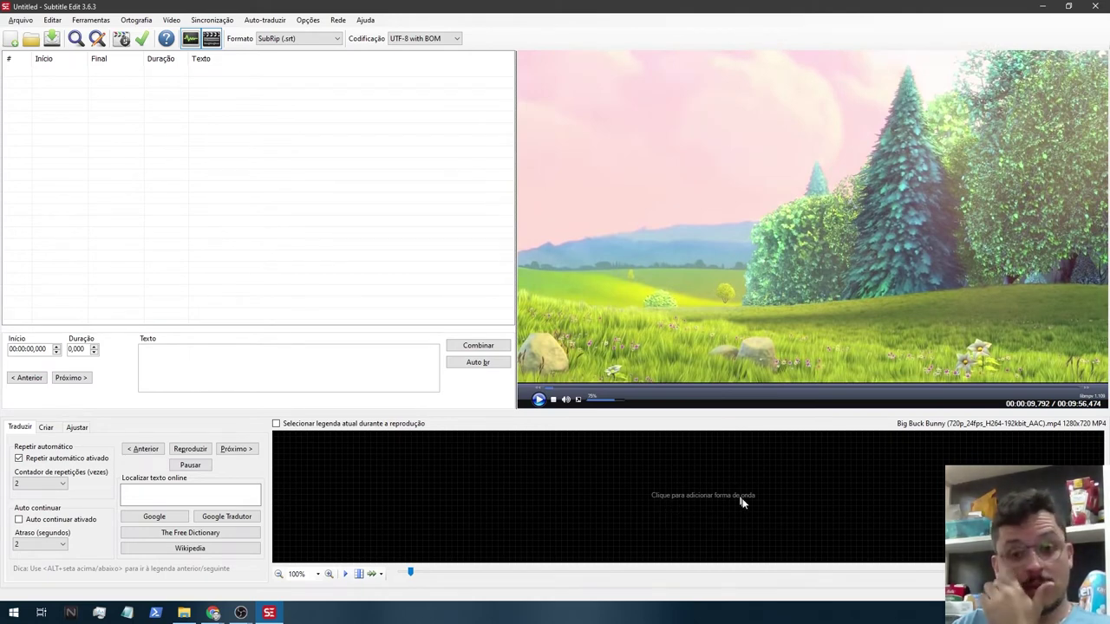
- Generate the audio waveform for the video and seek within it around the 10-second mark
left_click(709, 501)
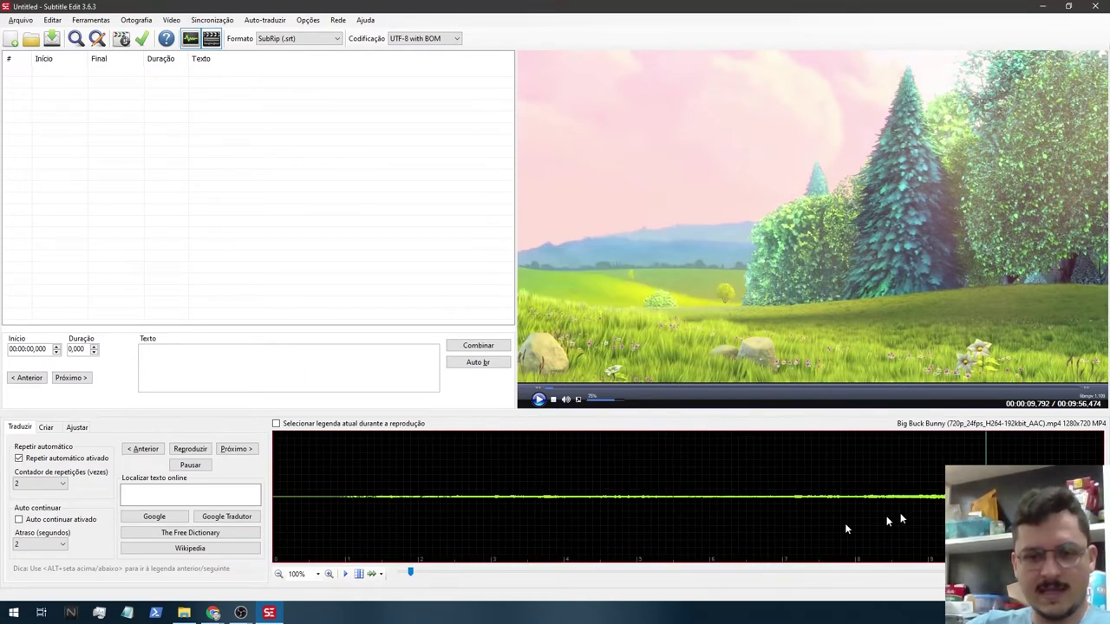
left_click_drag(815, 512, 939, 512)
left_click(523, 486)
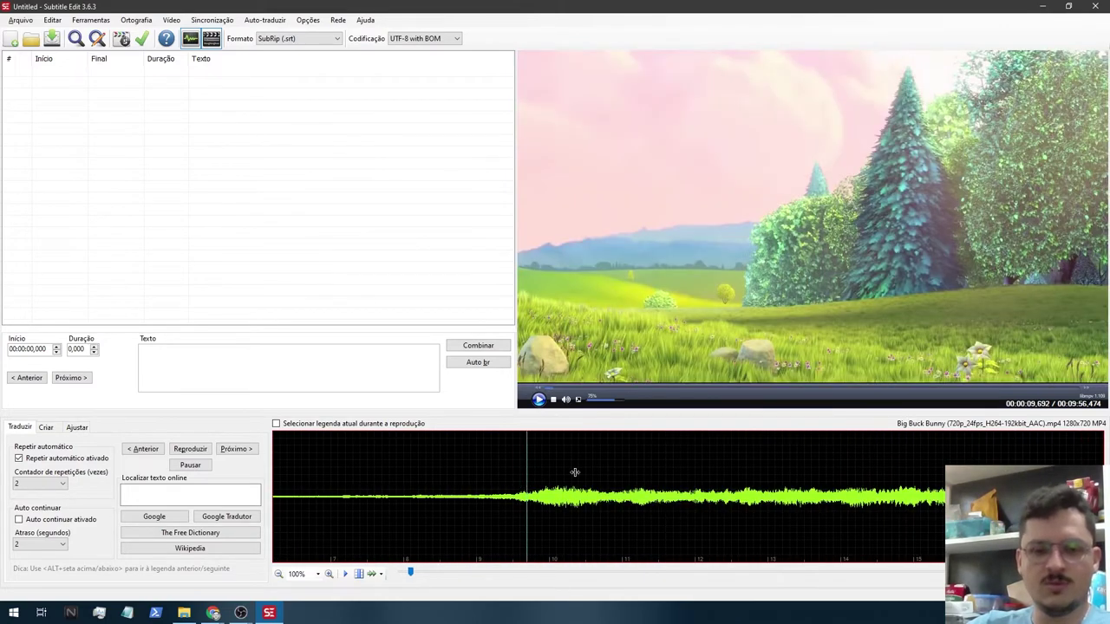
left_click(698, 490)
- Seek through the timeline to about 46 seconds and play the scene where the rabbit leaves its burrow
left_click_drag(411, 572, 435, 575)
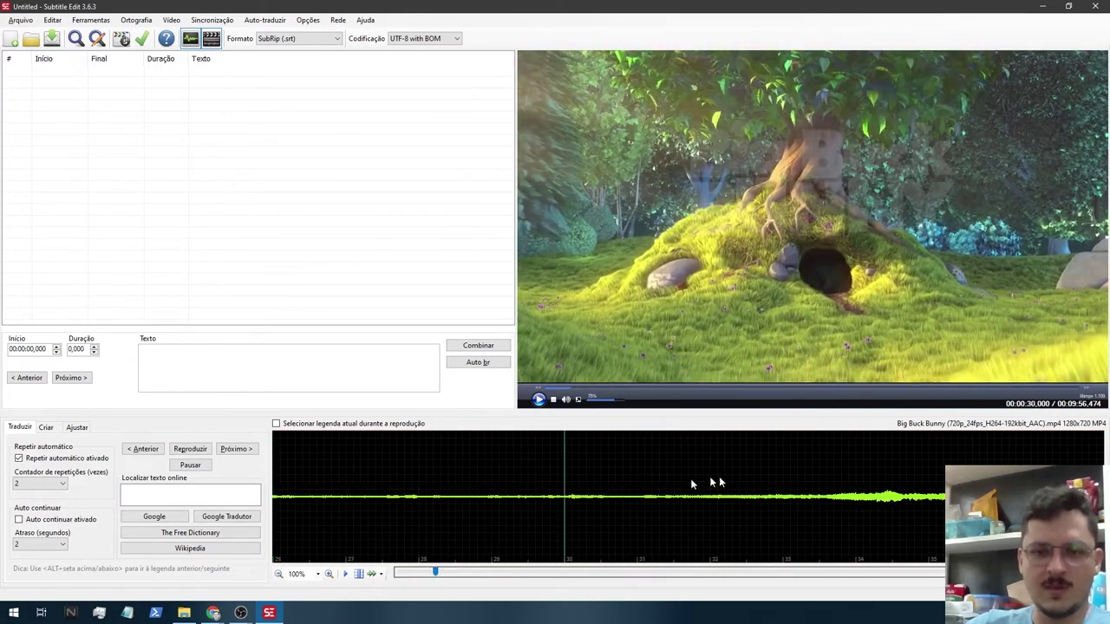
left_click(491, 575)
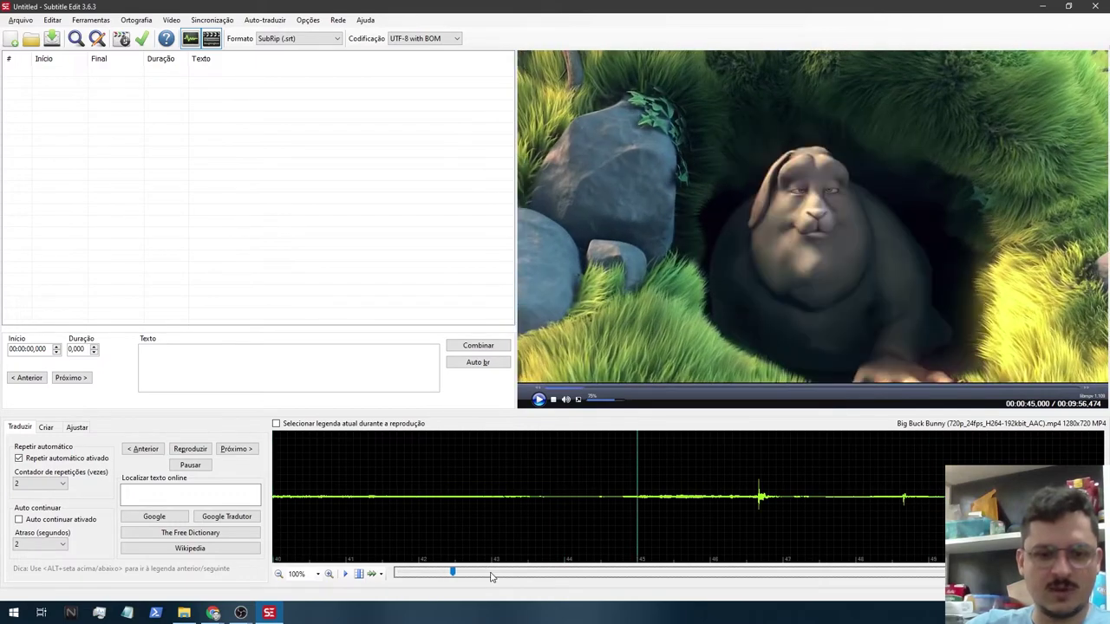
left_click(732, 491)
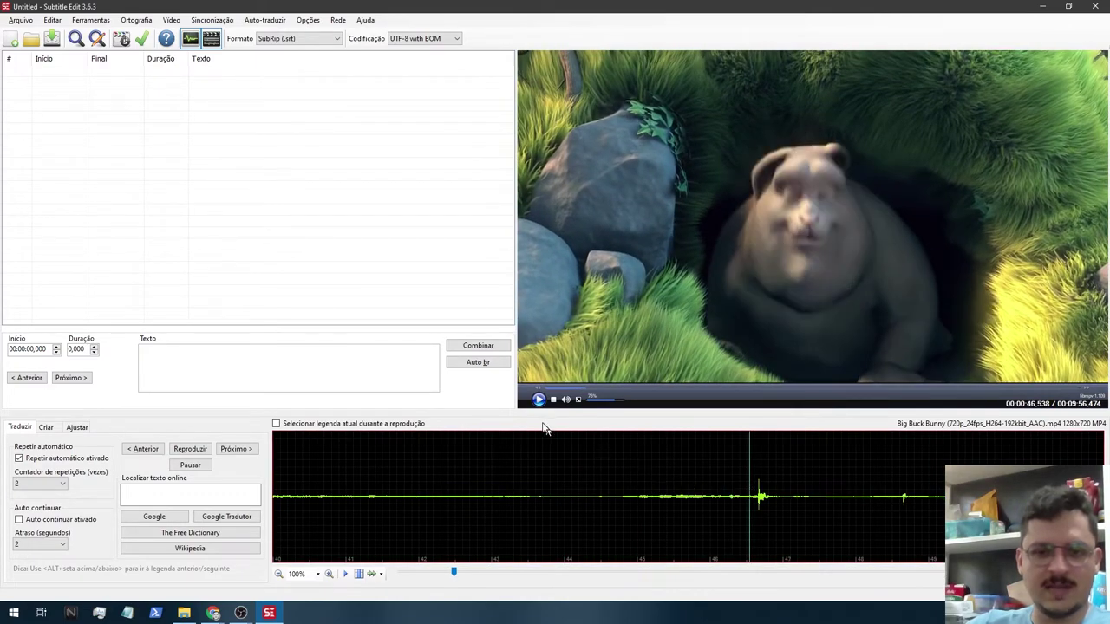
left_click(538, 399)
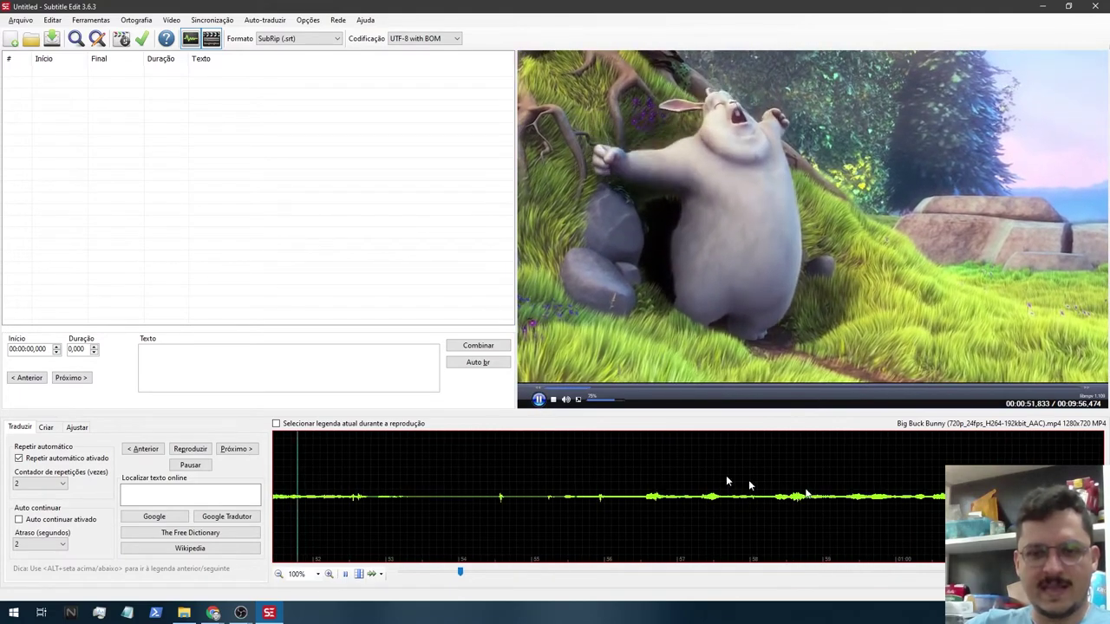
- Return to about 49 seconds and check the yawn's stretch of the waveform against playback
left_click(409, 490)
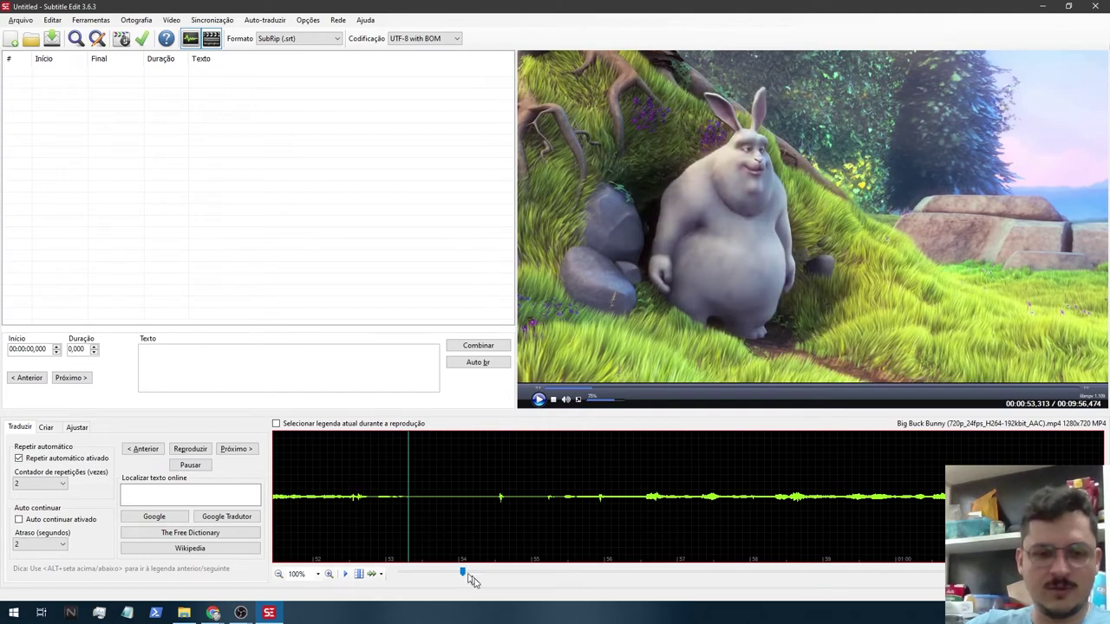
left_click_drag(463, 577, 459, 577)
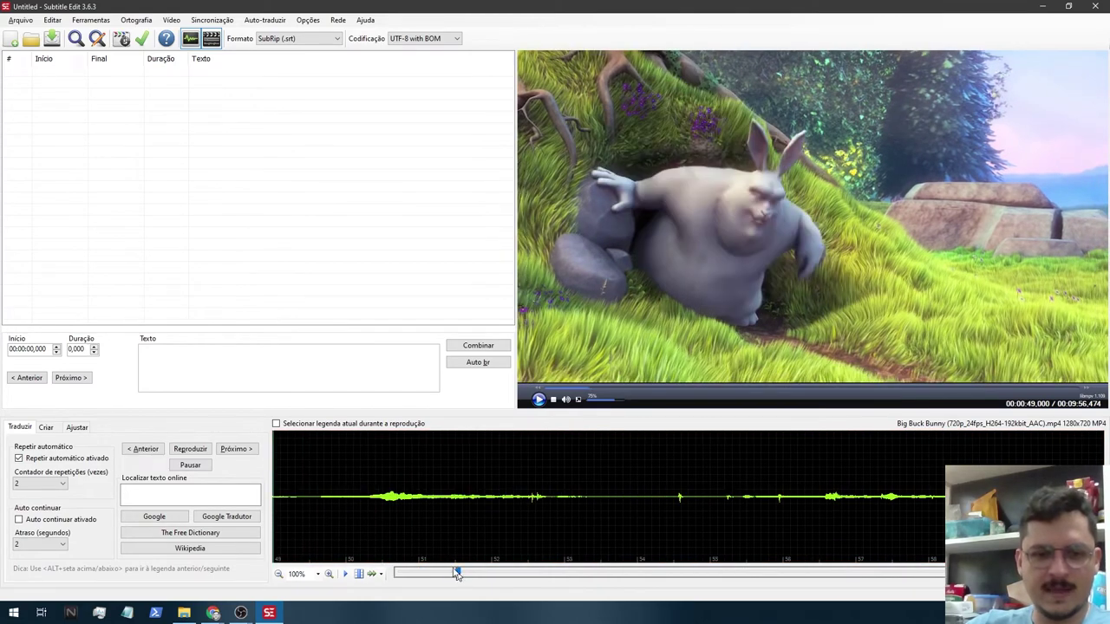
left_click_drag(321, 491, 550, 497)
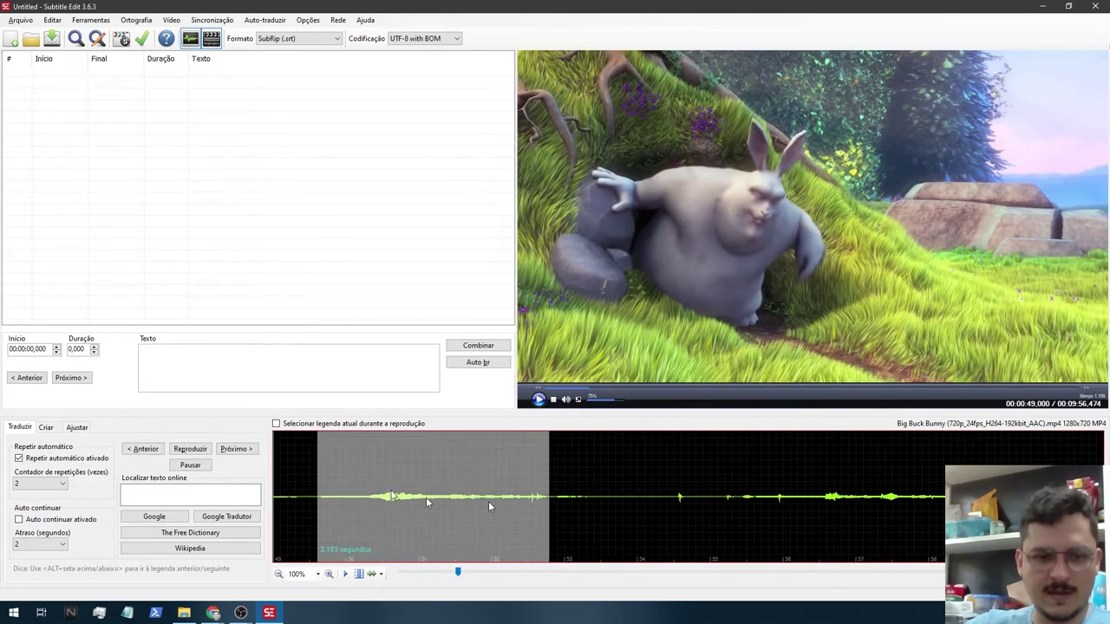
left_click(329, 469)
left_click(539, 399)
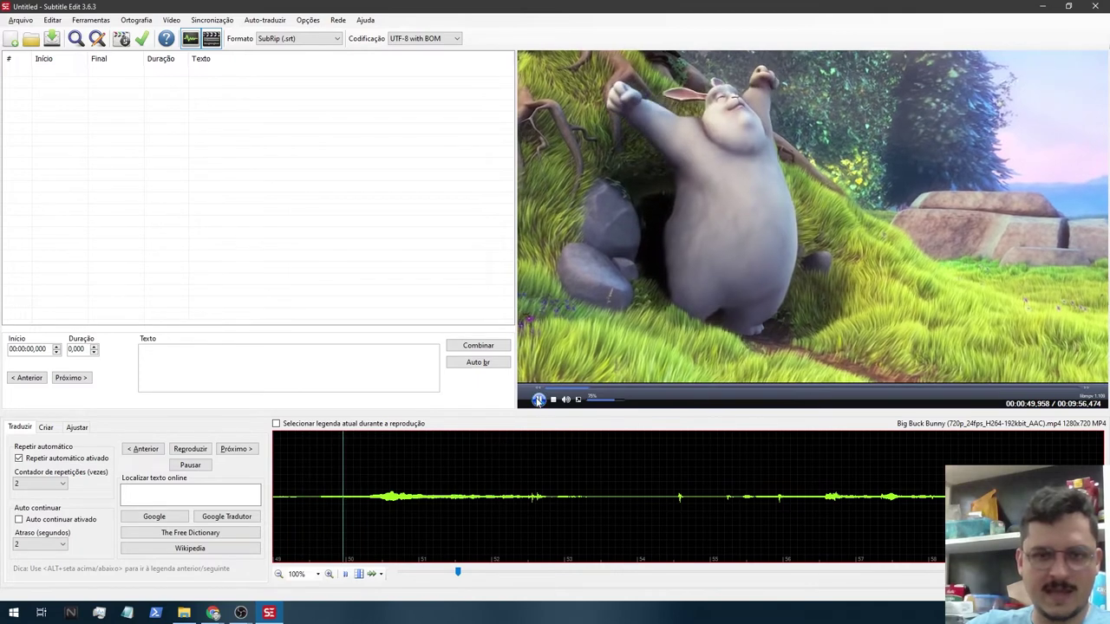
left_click(360, 493)
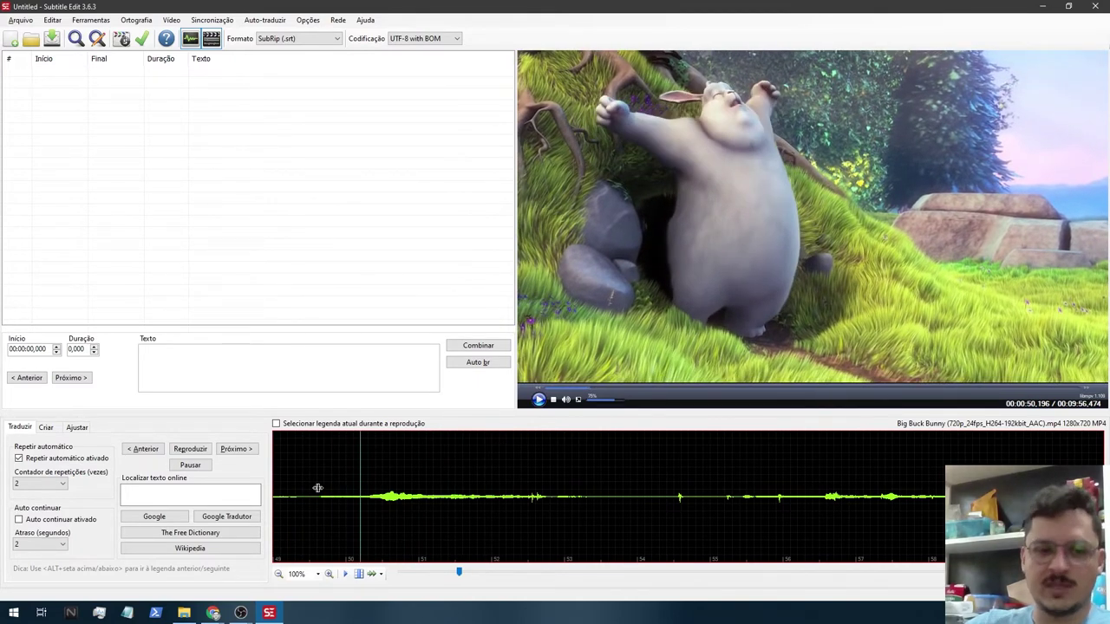
- Select about 3.18 seconds of waveform around the yawn, starting at about 49.6 seconds, and add a subtitle there
left_click_drag(317, 488, 549, 504)
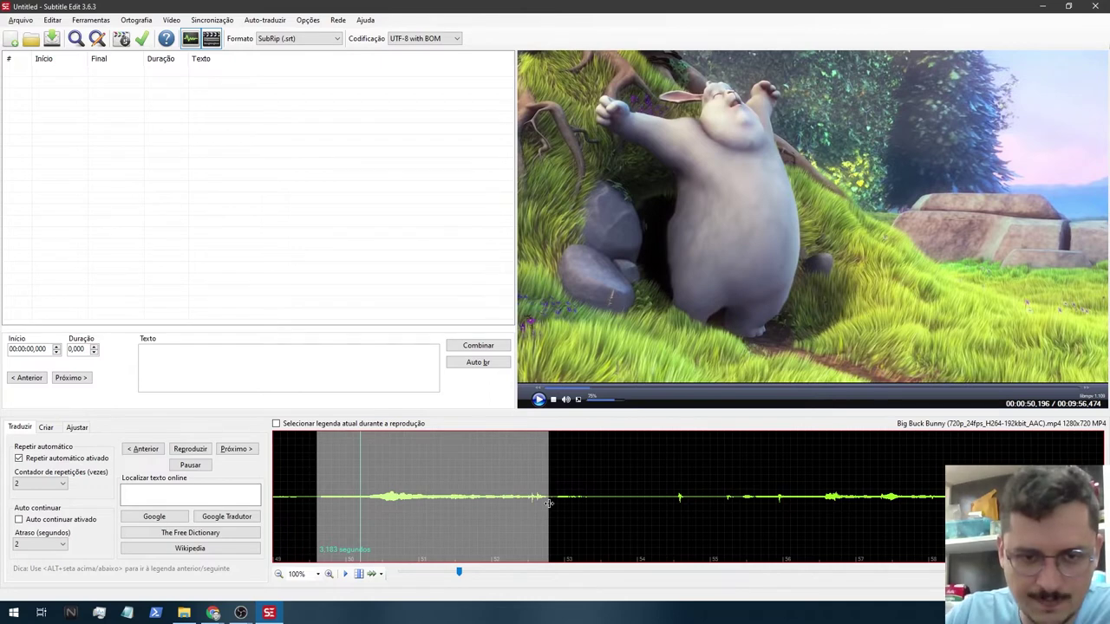
right_click(398, 471)
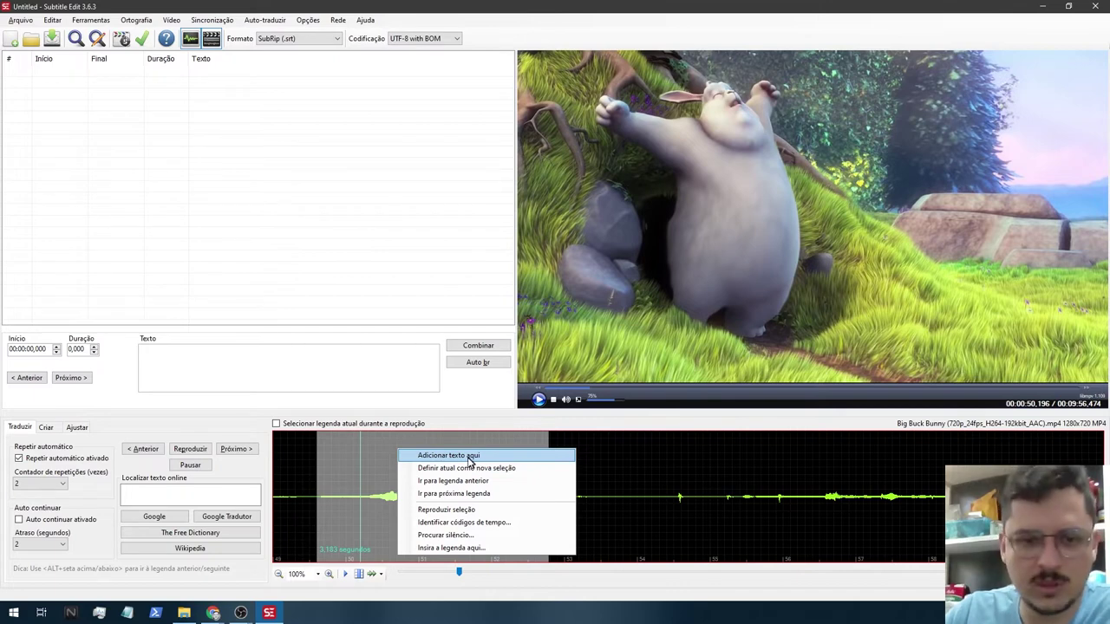
left_click(449, 455)
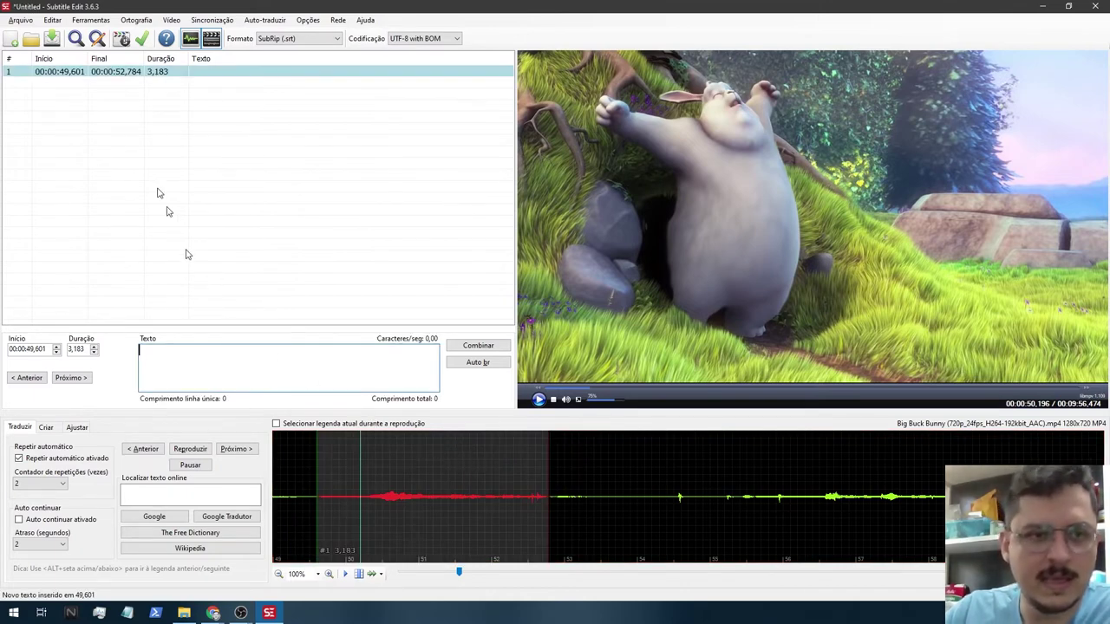
- Enter "[personagem boceja]" as the text of the new subtitle
left_click(221, 374)
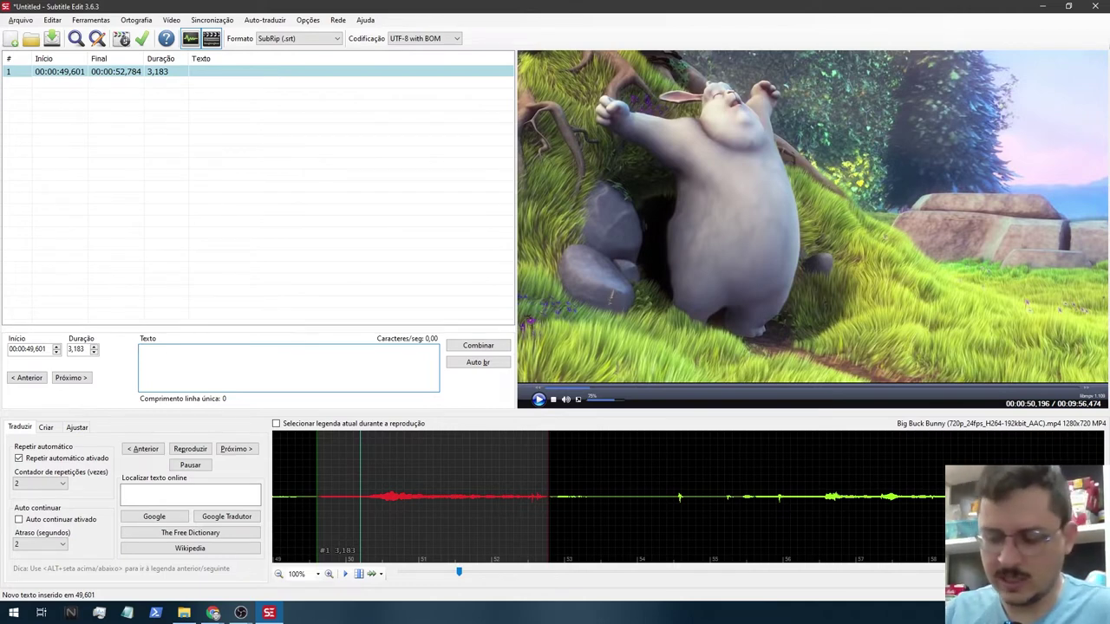
type("[persong")
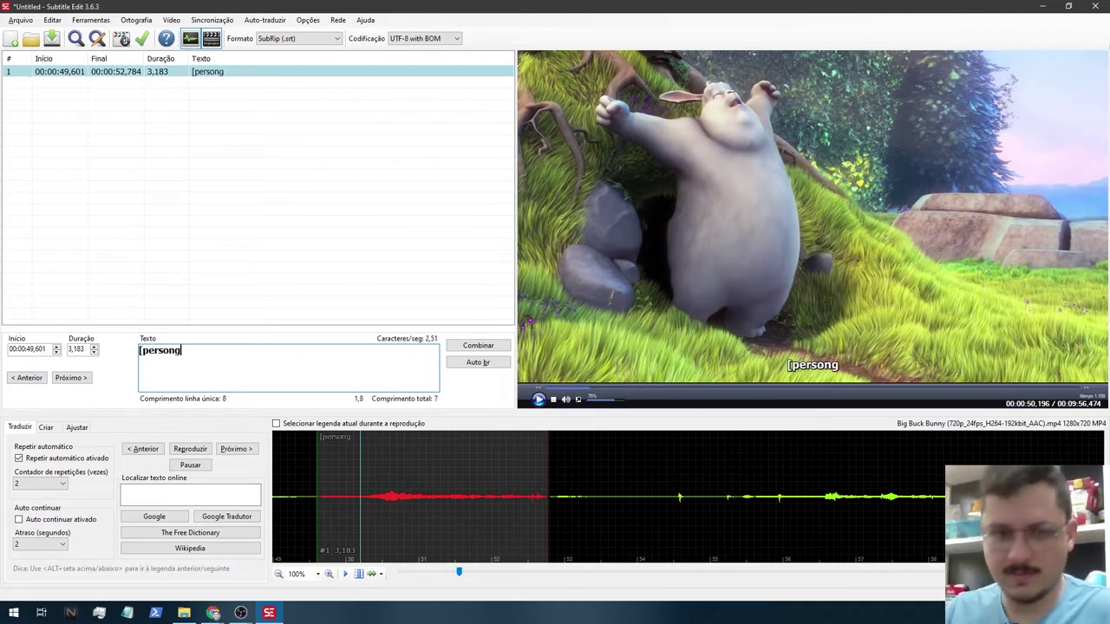
key("BackSpace")
type("agem ")
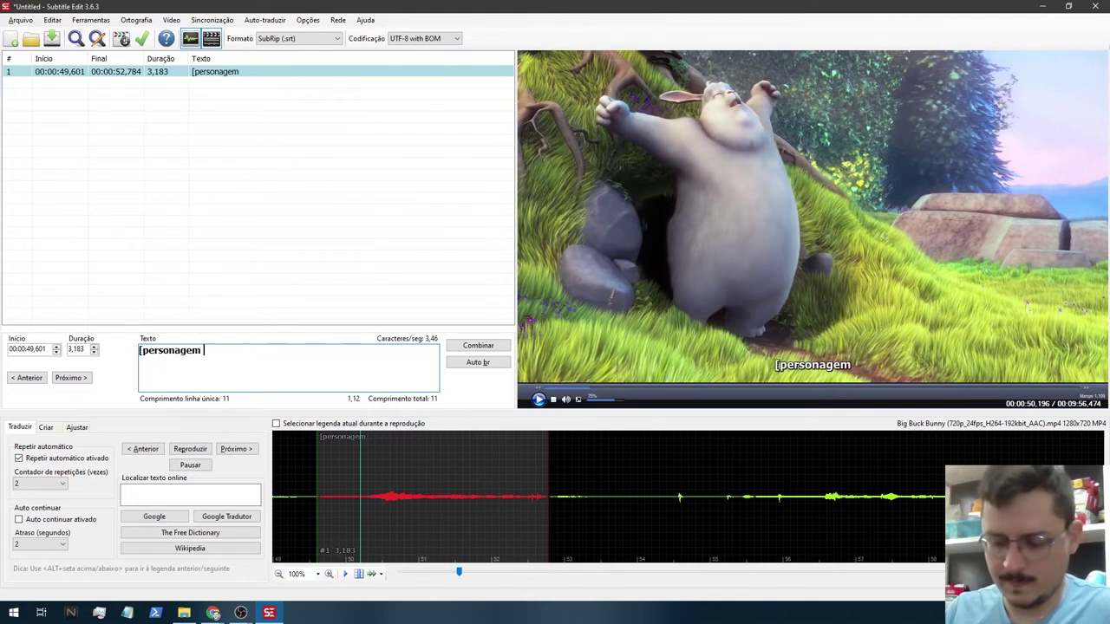
type("boceja]")
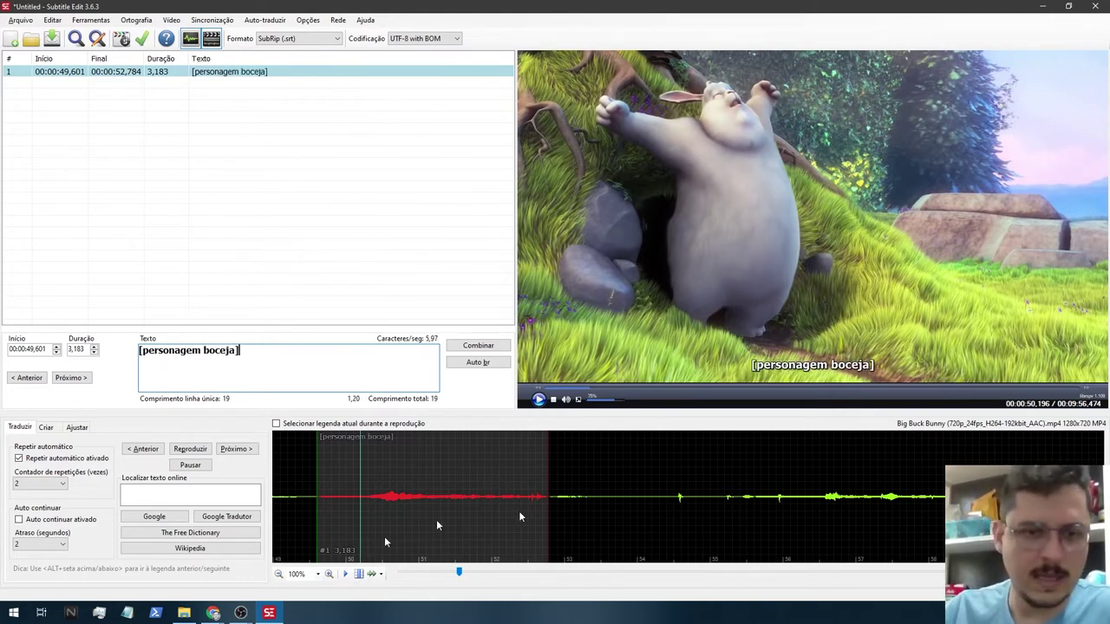
- Play the video from just before the yawn subtitle to past its end to check its timing
left_click(608, 503)
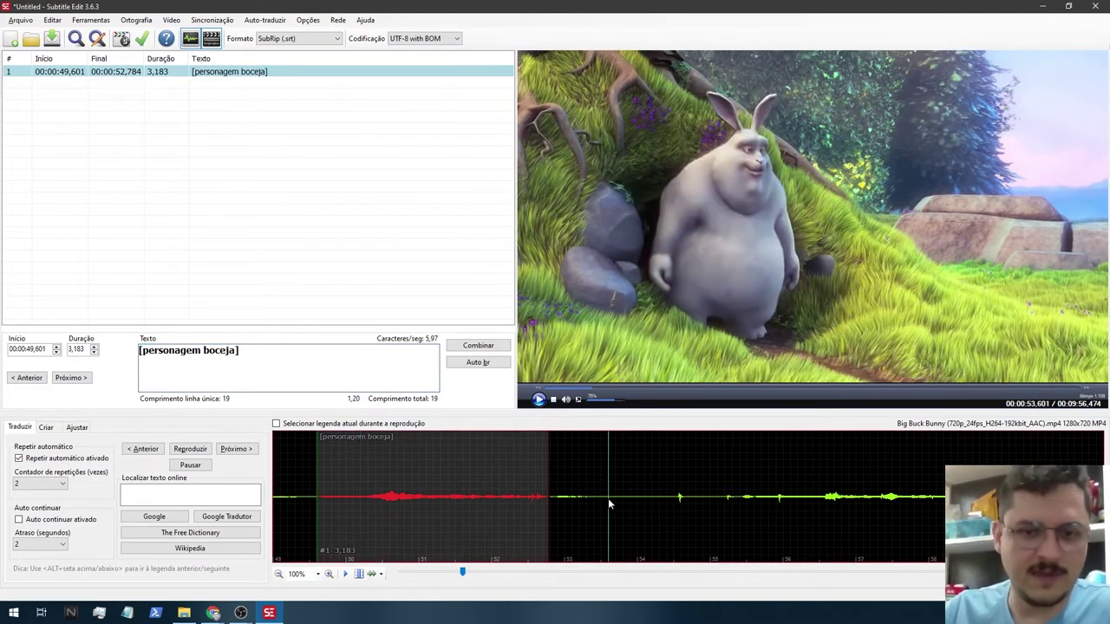
left_click(299, 481)
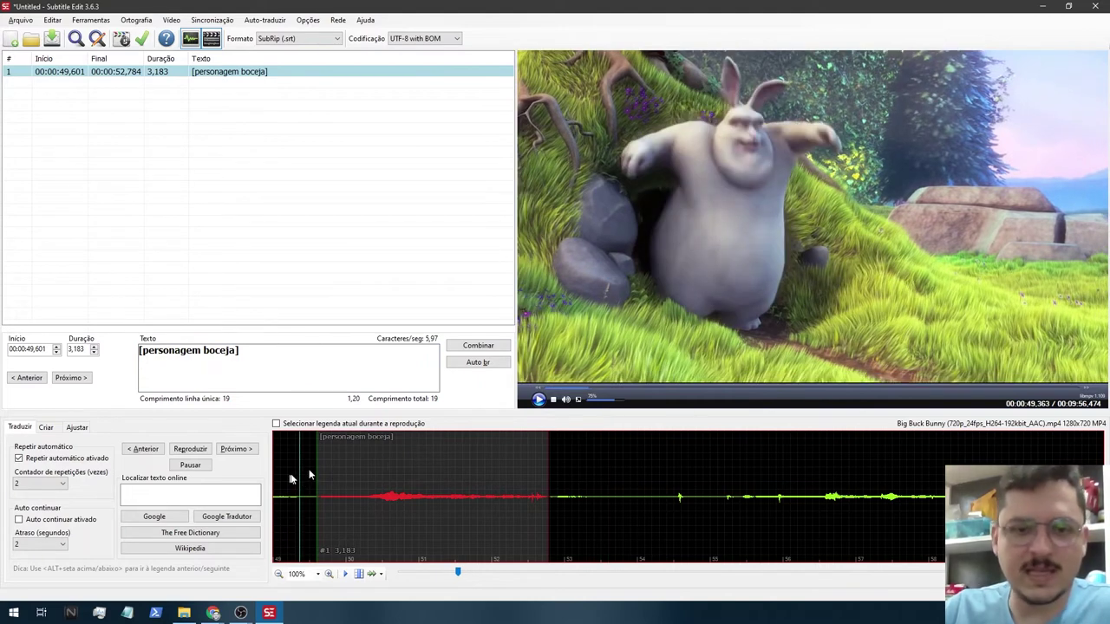
left_click(538, 399)
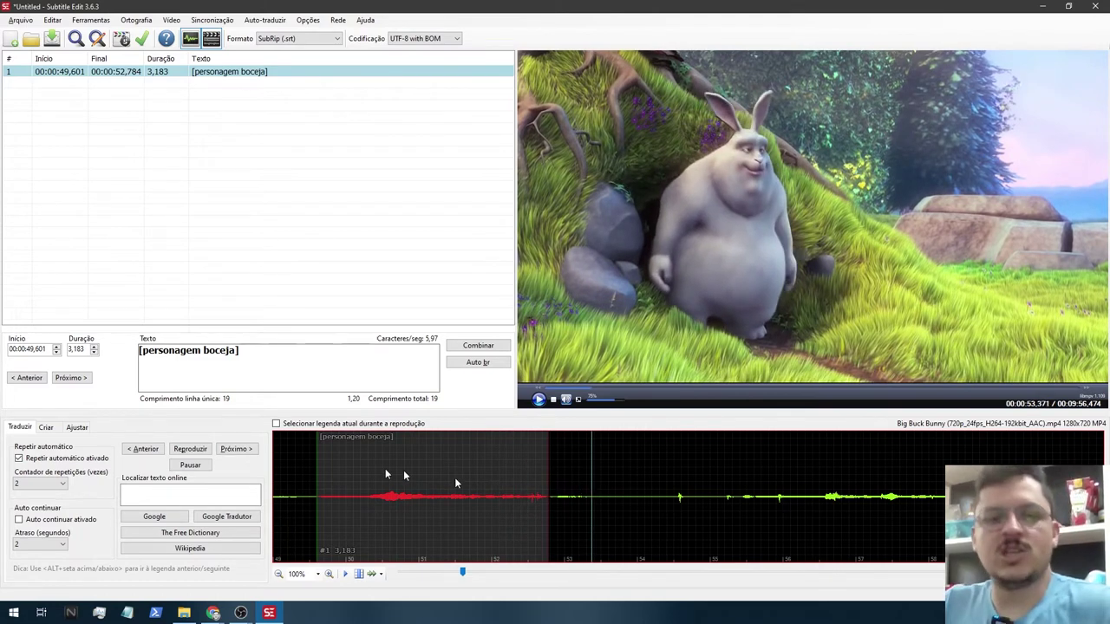
- Trim the yawn subtitle on the waveform to start at about 50.29 seconds and end at about 51.59 seconds
left_click_drag(317, 479, 370, 494)
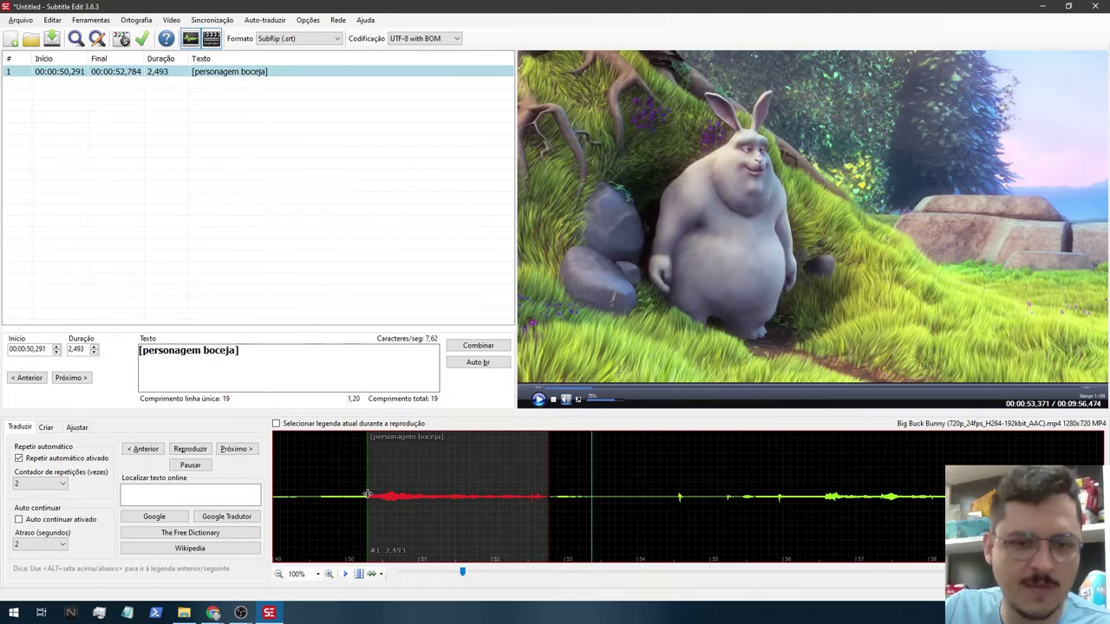
left_click_drag(547, 482, 462, 475)
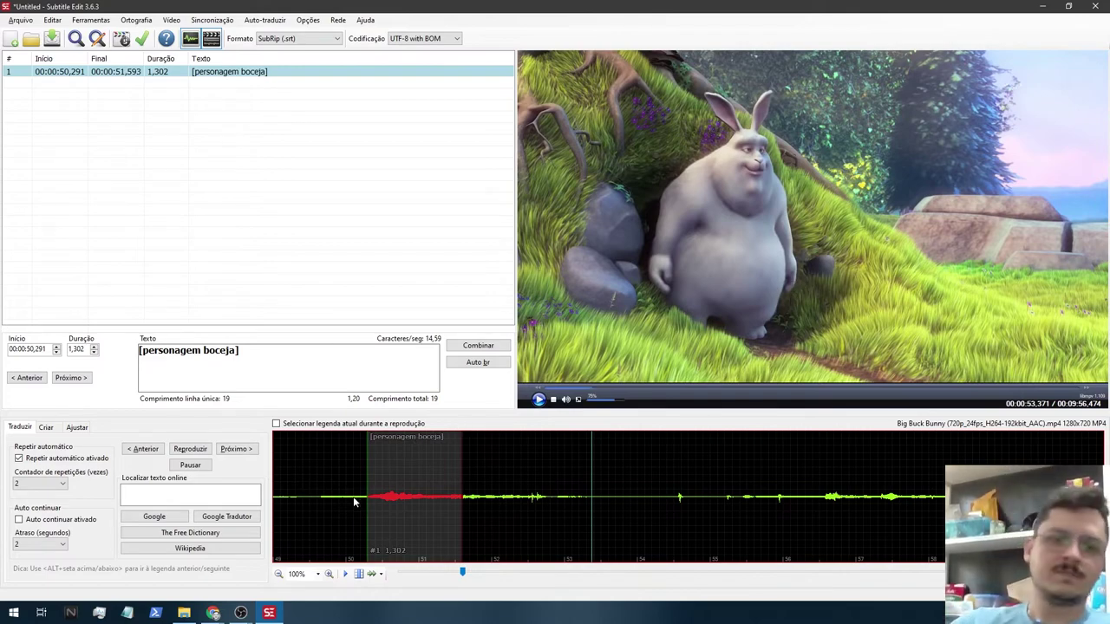
- Replay around the yawn subtitle and readjust it to run from about 49.97 to about 51.60 seconds
left_click(490, 456)
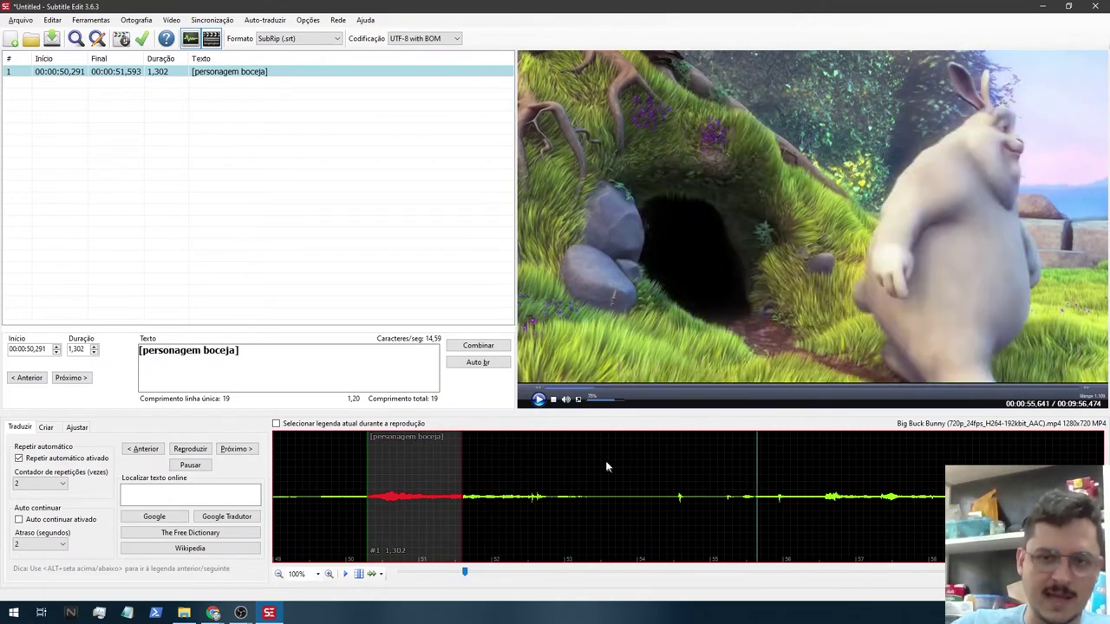
left_click(536, 464)
left_click(322, 473)
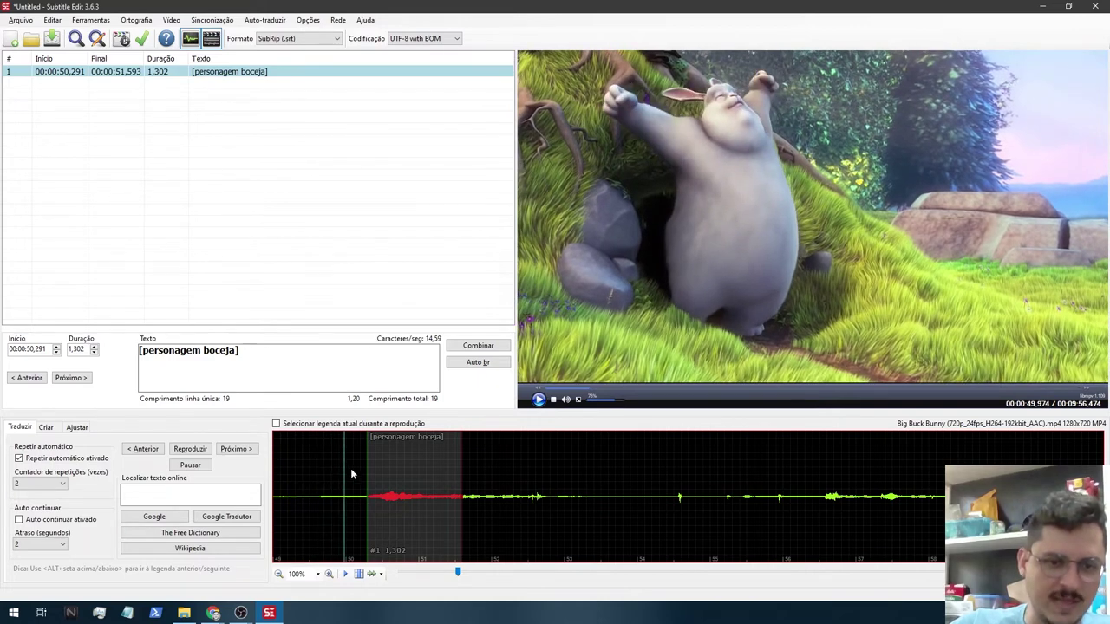
left_click_drag(369, 474, 396, 471)
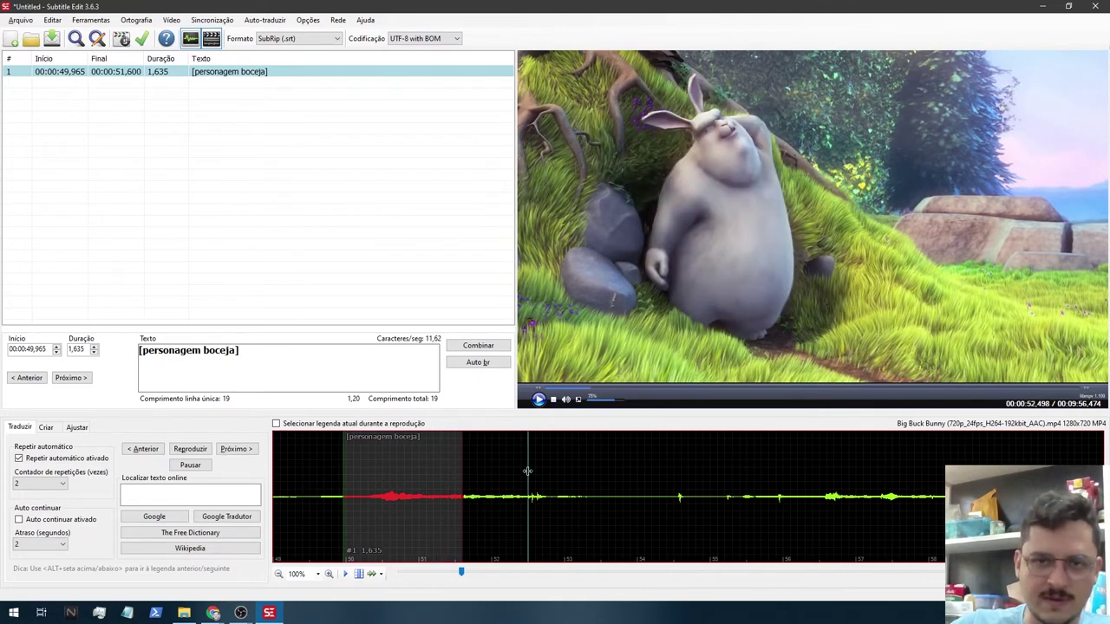
- Find the end of the yawn on the waveform and extend the yawn subtitle to end at about 51.98 seconds
left_click(495, 471)
left_click(490, 471)
left_click(487, 474)
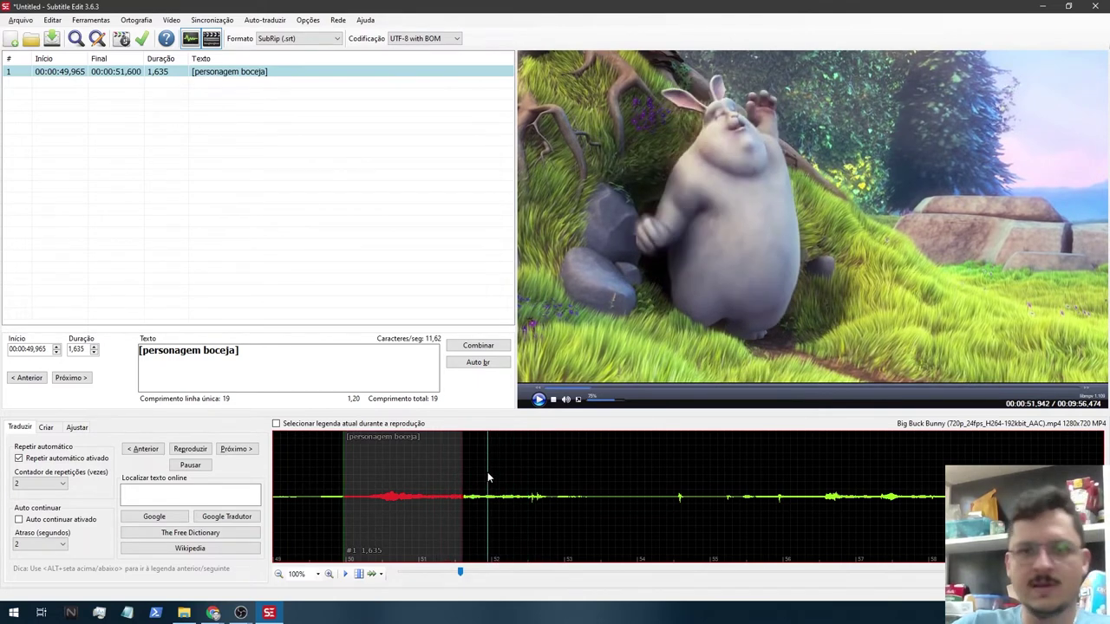
left_click_drag(463, 483, 490, 484)
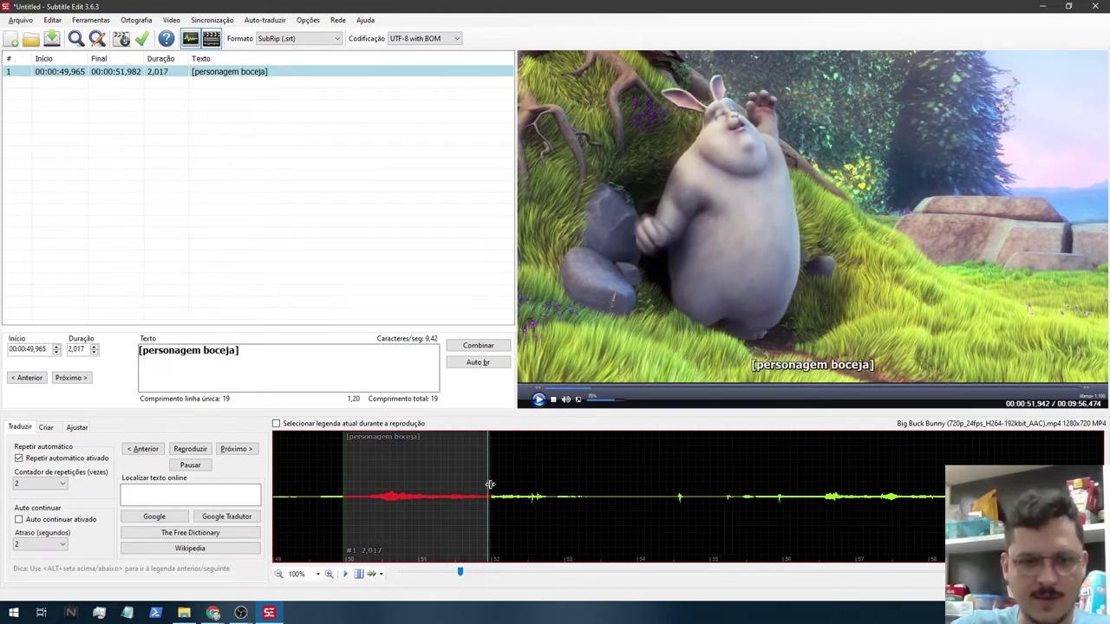
- Move the yawn subtitle's start to about 50.18 seconds on the waveform and replay the passage to check the timing
left_click(379, 483)
left_click(348, 474)
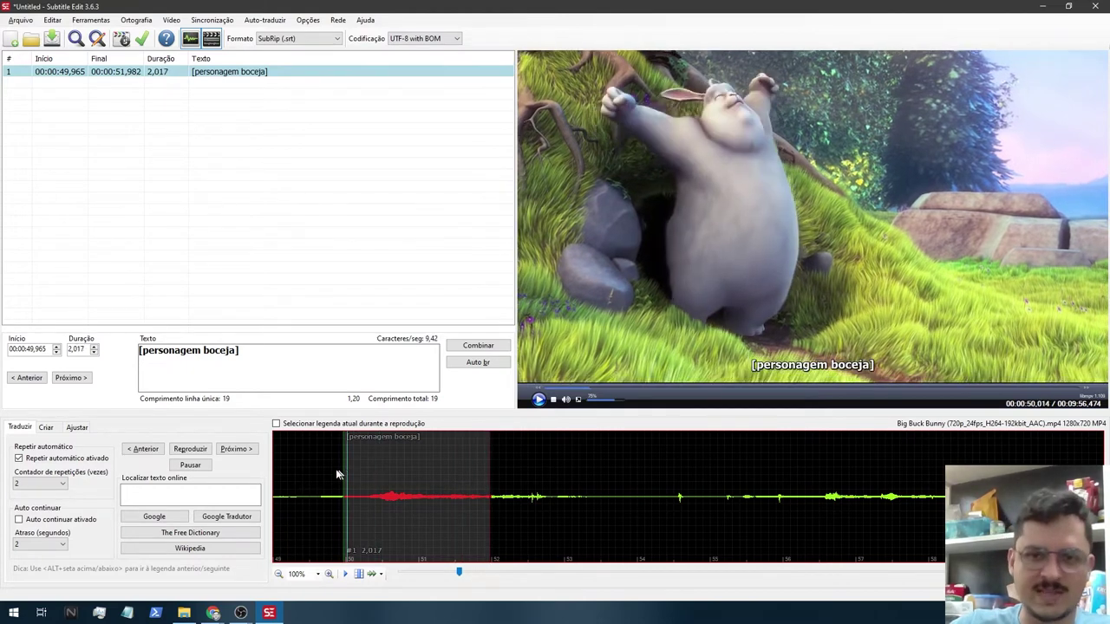
left_click(353, 474)
left_click(359, 474)
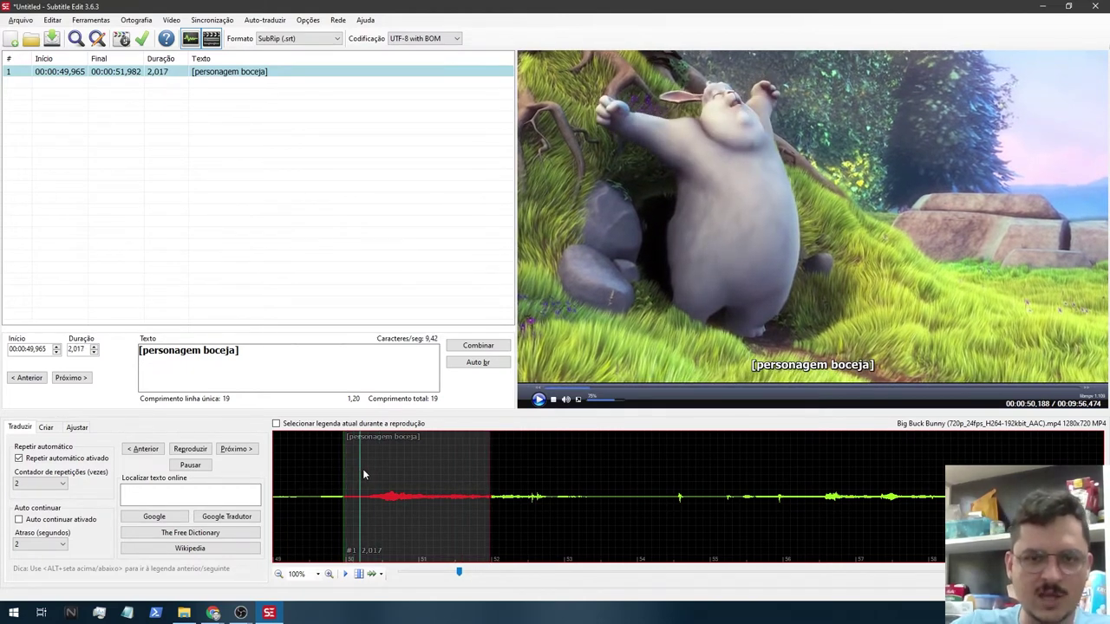
left_click_drag(345, 472, 360, 471)
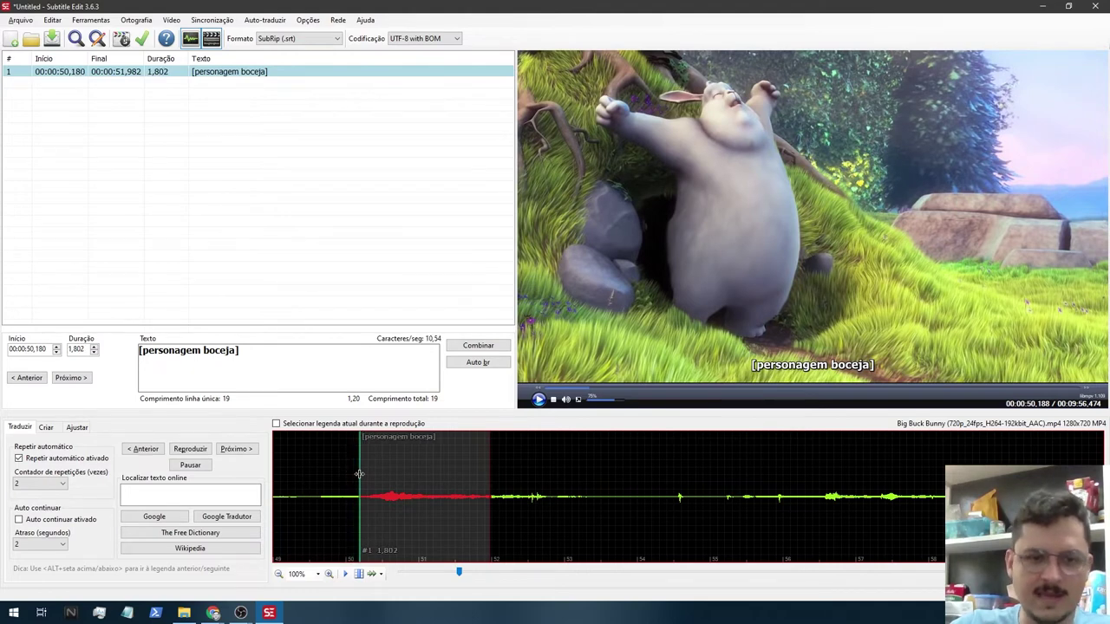
left_click(306, 474)
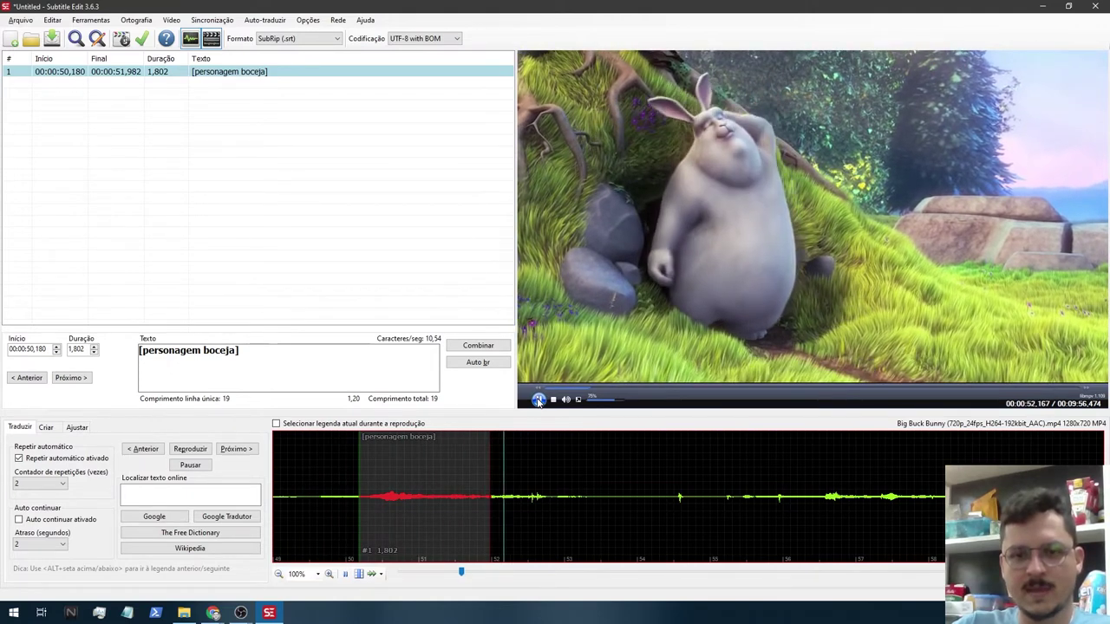
left_click(538, 400)
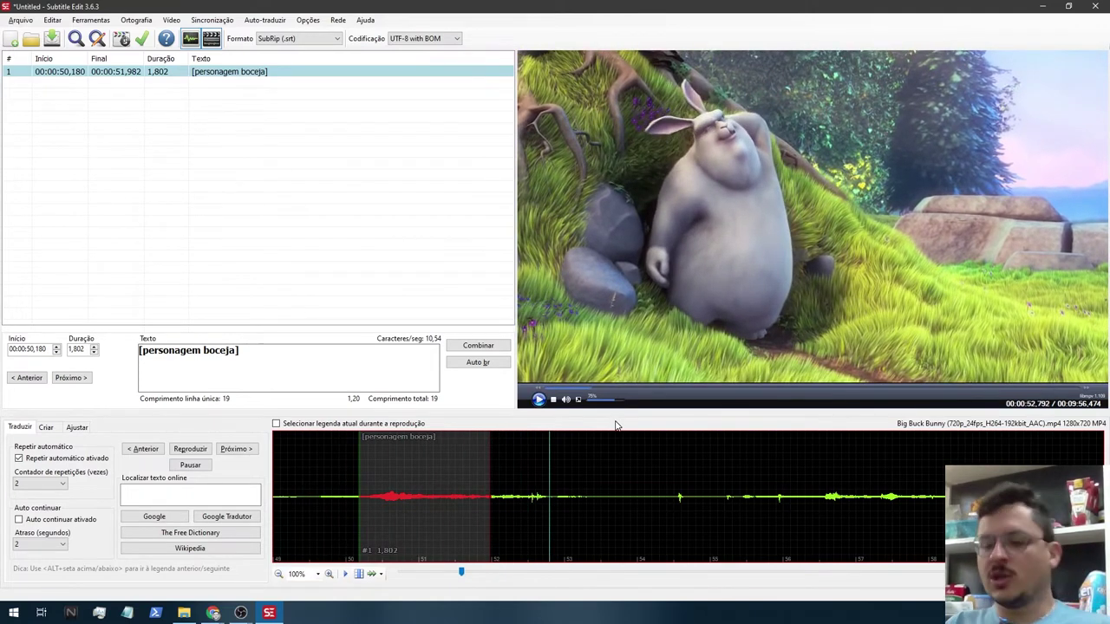
- Enlarge the waveform to 250% to see the yawn subtitle's boundaries in detail
left_click(329, 574)
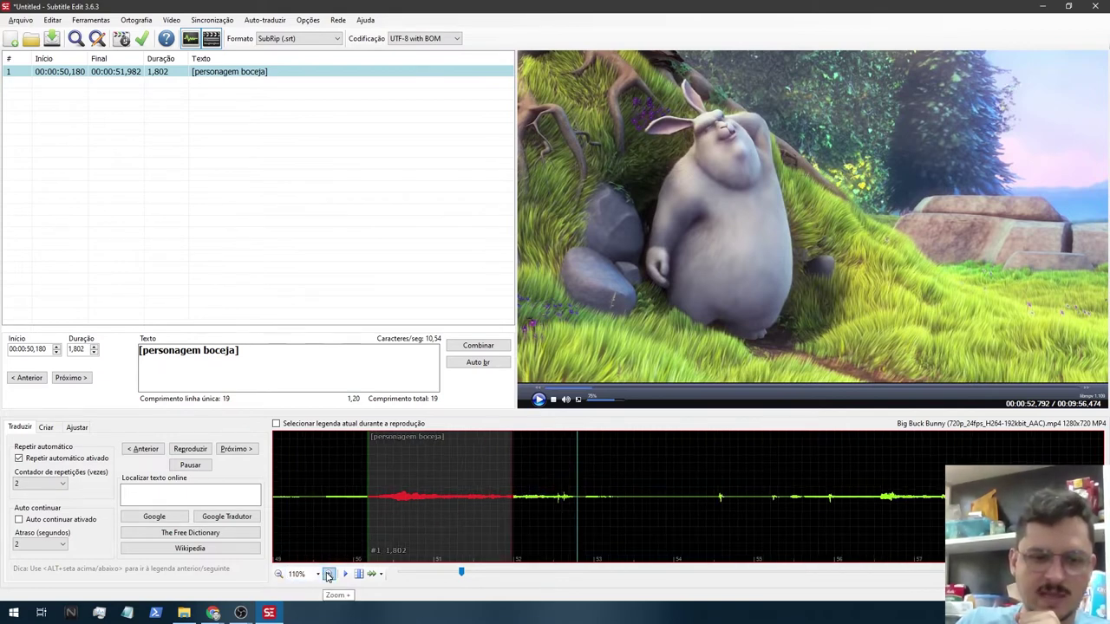
left_click(328, 574)
left_click(328, 574)
left_click(328, 574)
left_click(329, 574)
left_click(328, 574)
left_click(329, 574)
left_click(329, 574)
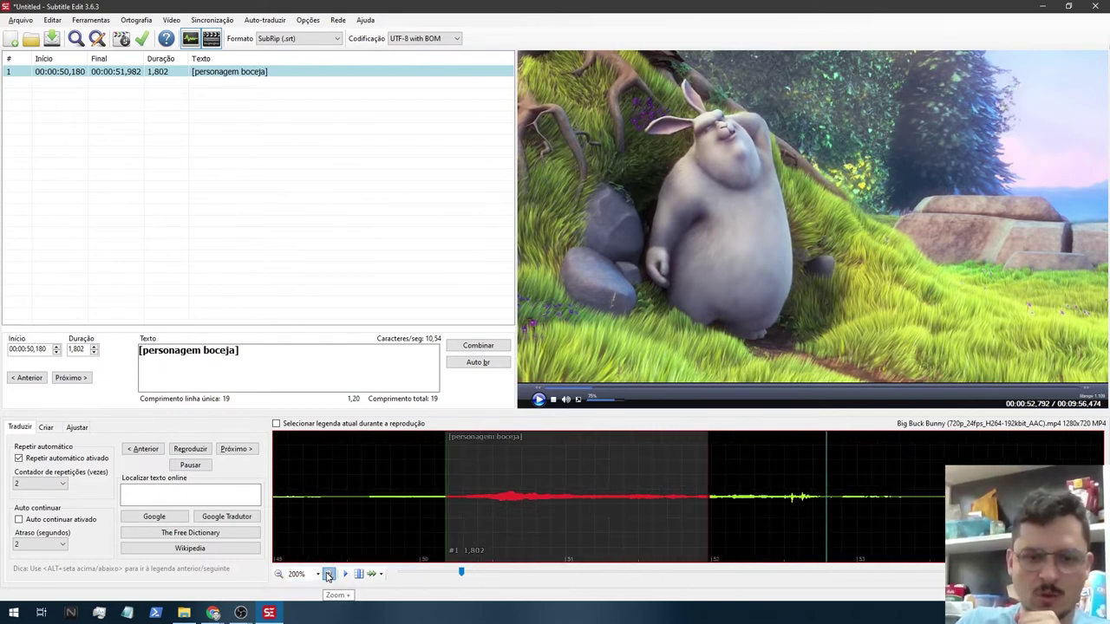
left_click(329, 574)
left_click(329, 574)
left_click(329, 574)
- Examine the video frames within and just before the yawn subtitle at several points on the enlarged waveform
left_click(521, 458)
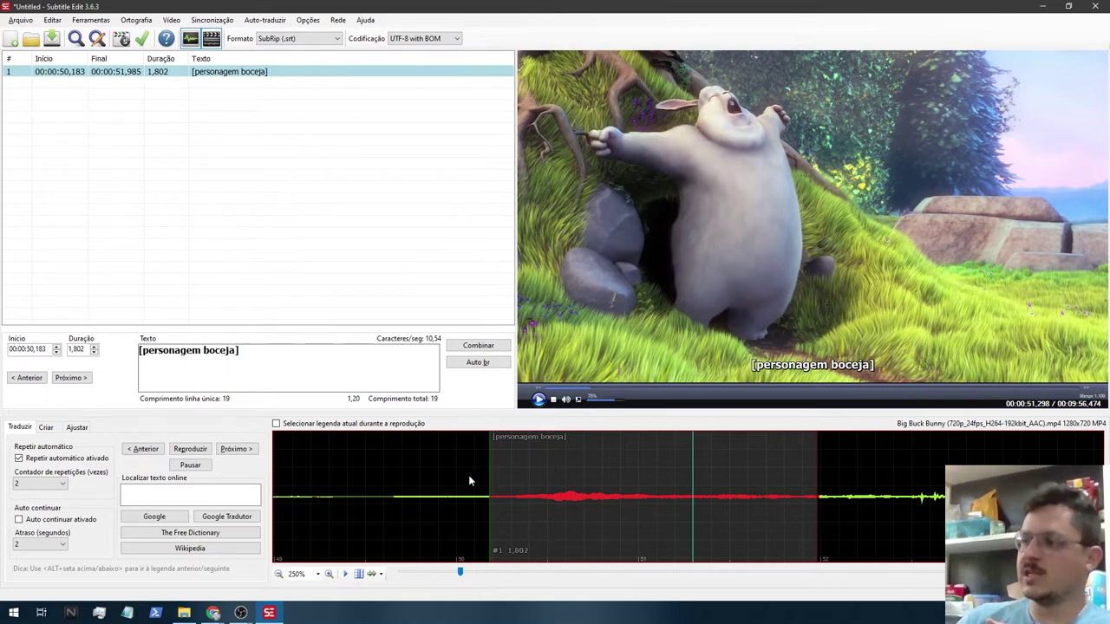
left_click(354, 468)
left_click(405, 468)
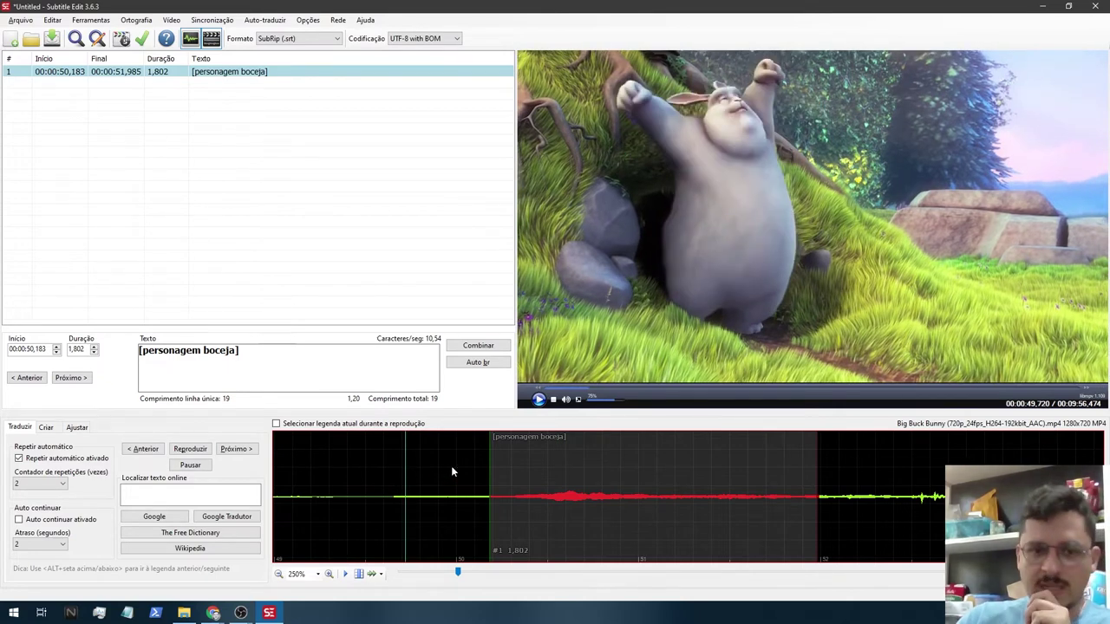
left_click(452, 469)
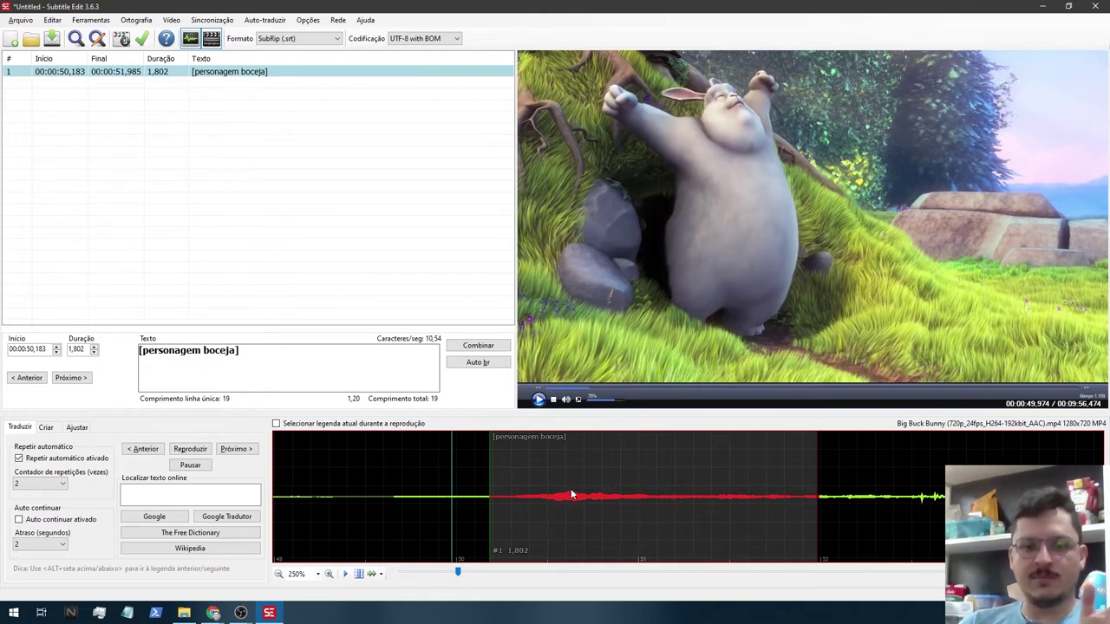
left_click(474, 496)
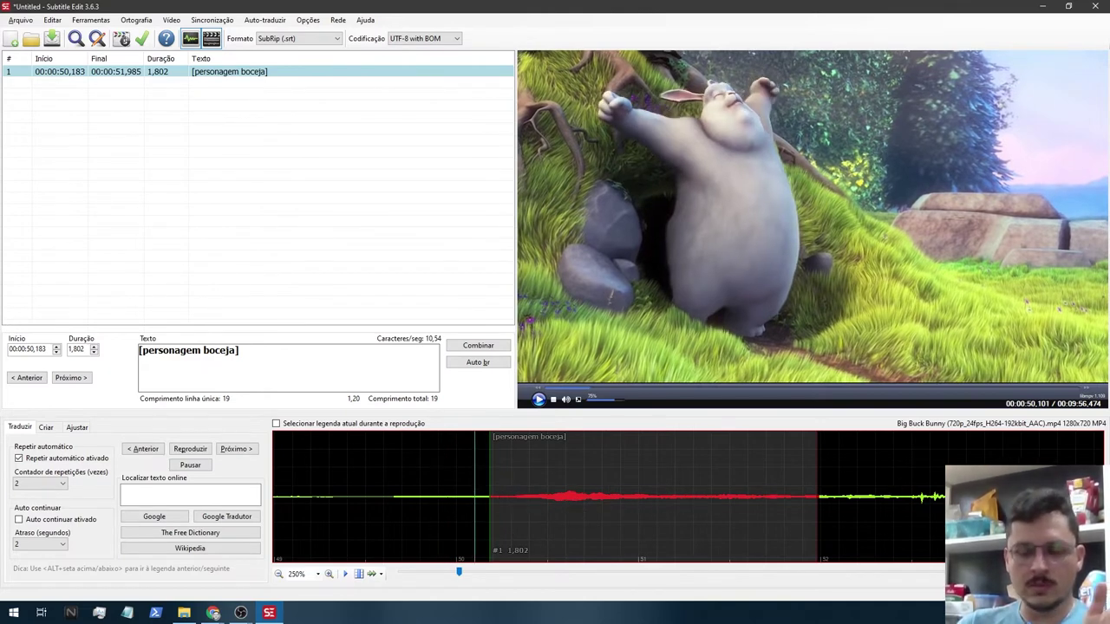
left_click(451, 480)
left_click(395, 478)
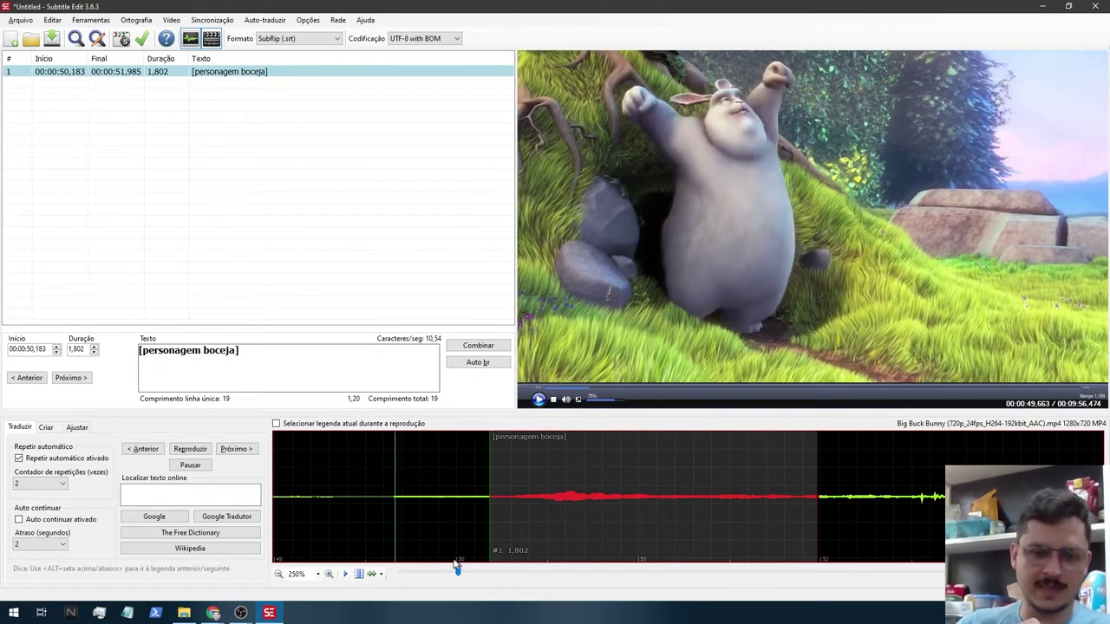
- Insert a new subtitle on the waveform running from about 1:10.48 to about 1:11.86
left_click_drag(459, 573, 482, 576)
left_click(537, 493)
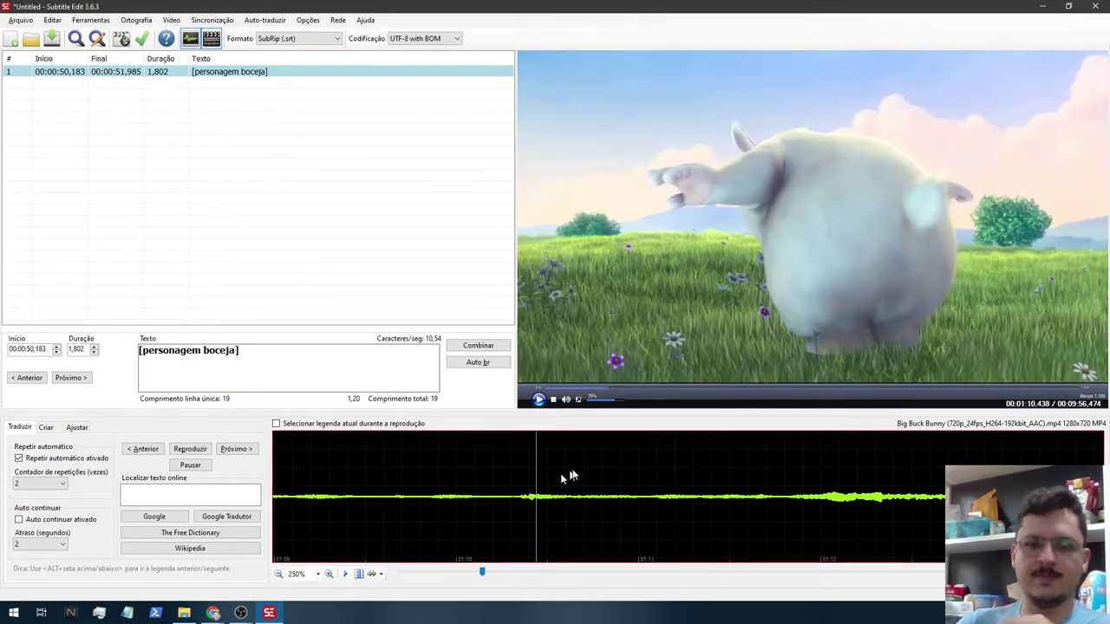
left_click(526, 488)
left_click(440, 497)
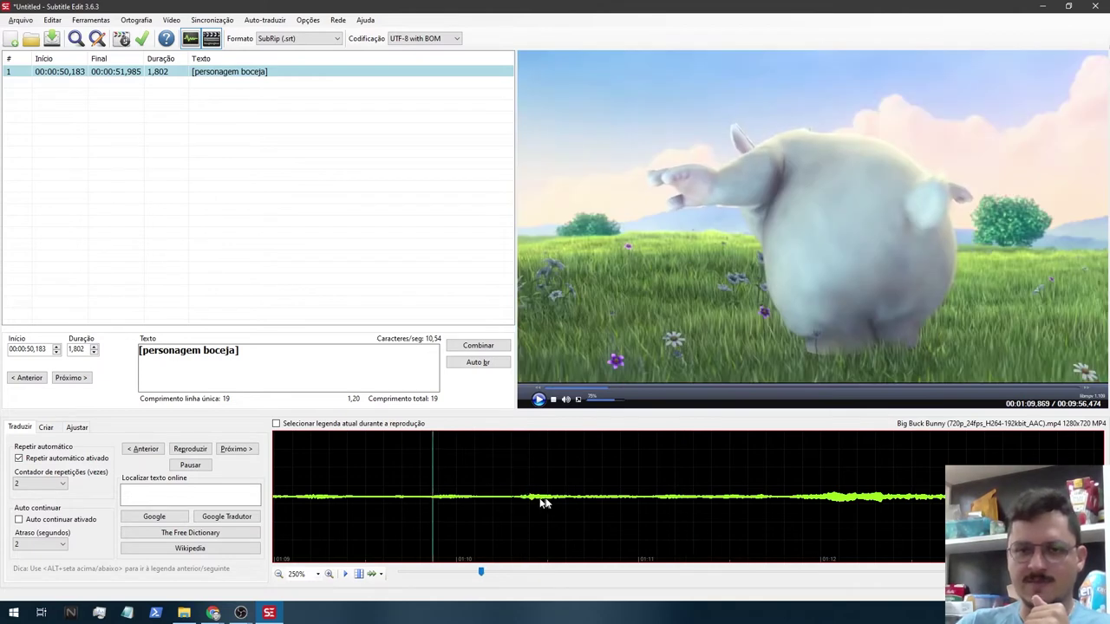
left_click(550, 501)
left_click(566, 495)
left_click(533, 477)
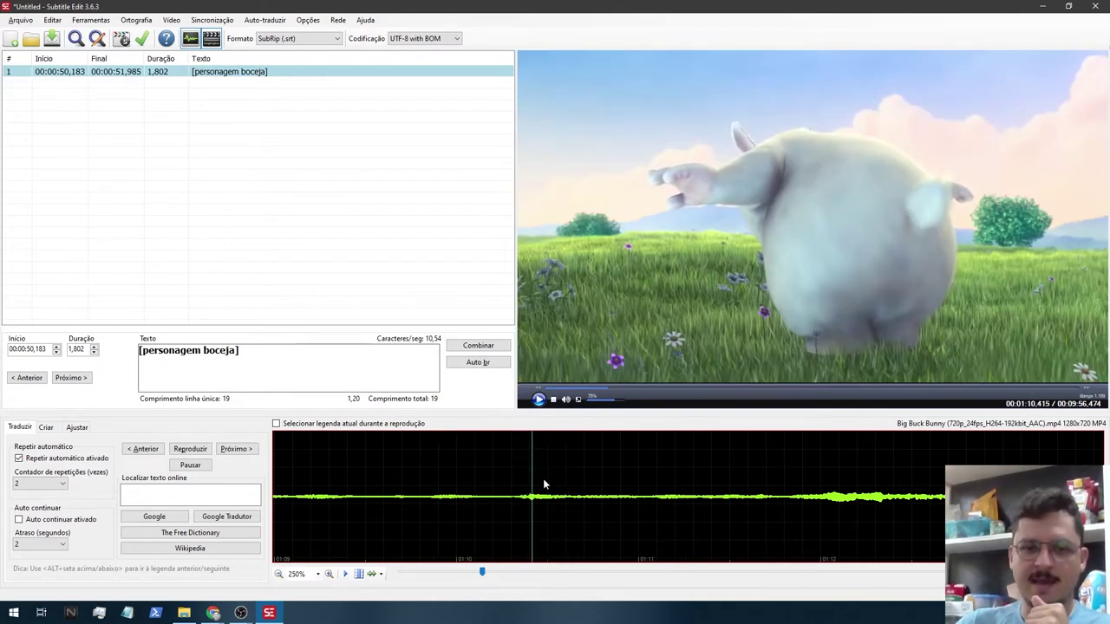
left_click_drag(543, 479, 794, 477)
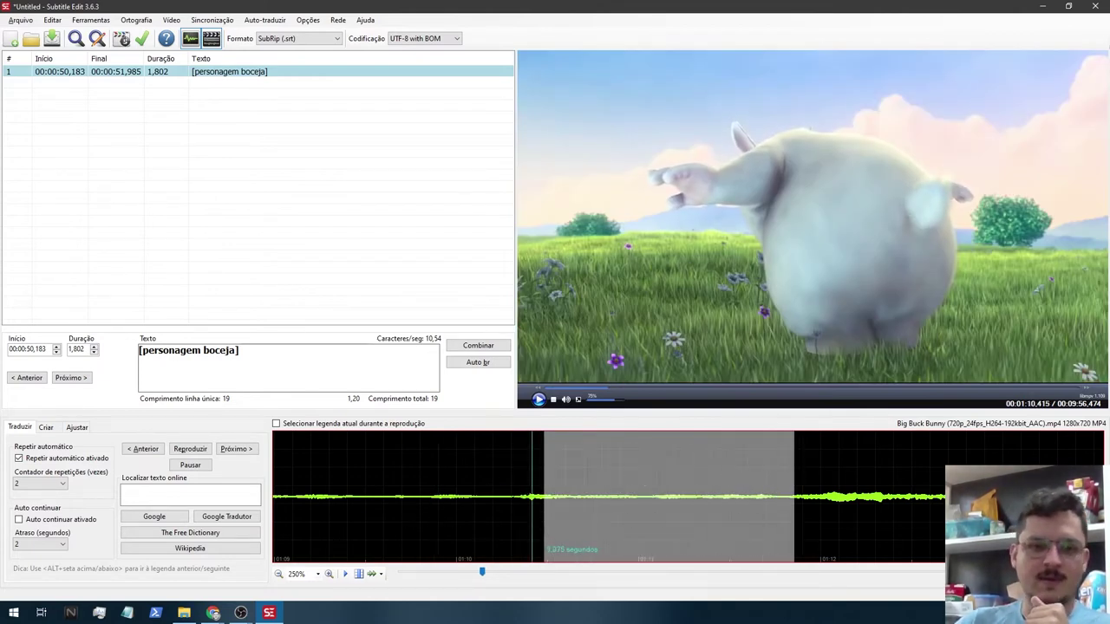
right_click(643, 506)
left_click(656, 513)
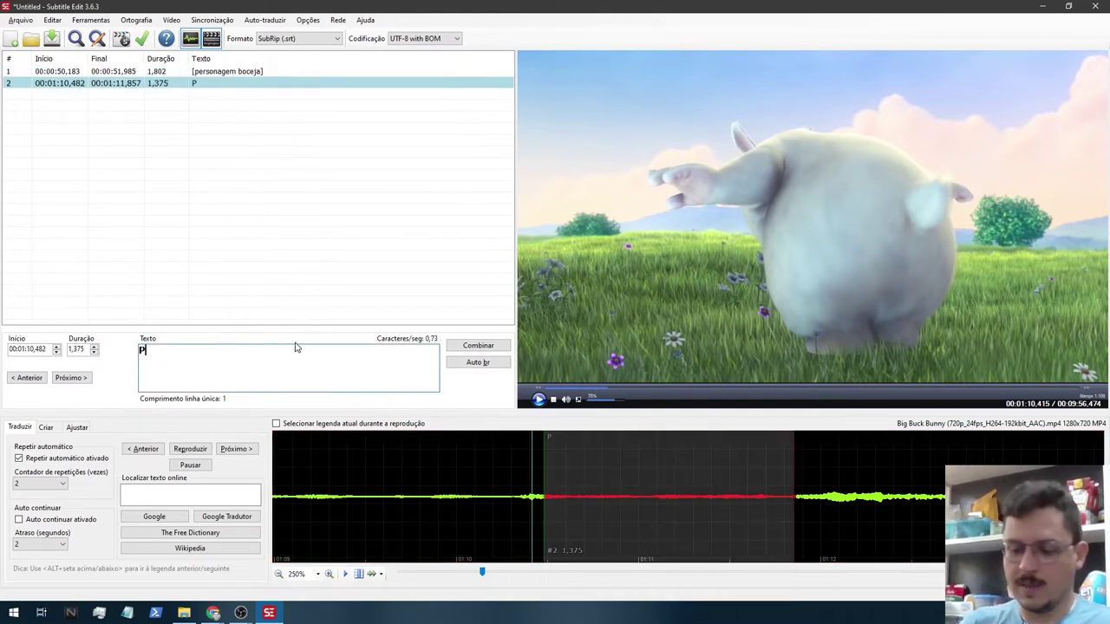
- Enter "Paragrafo 1, pagina 1" as the second subtitle's text and move its start to about 1:10.46
type("Paragrafo 1")
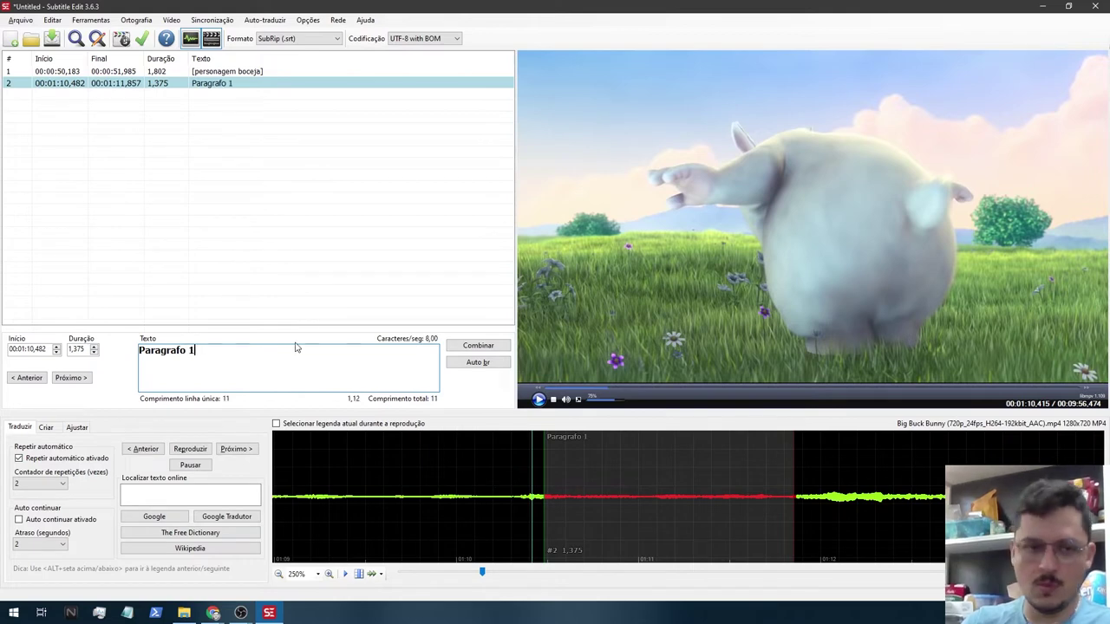
type(", pagina 1")
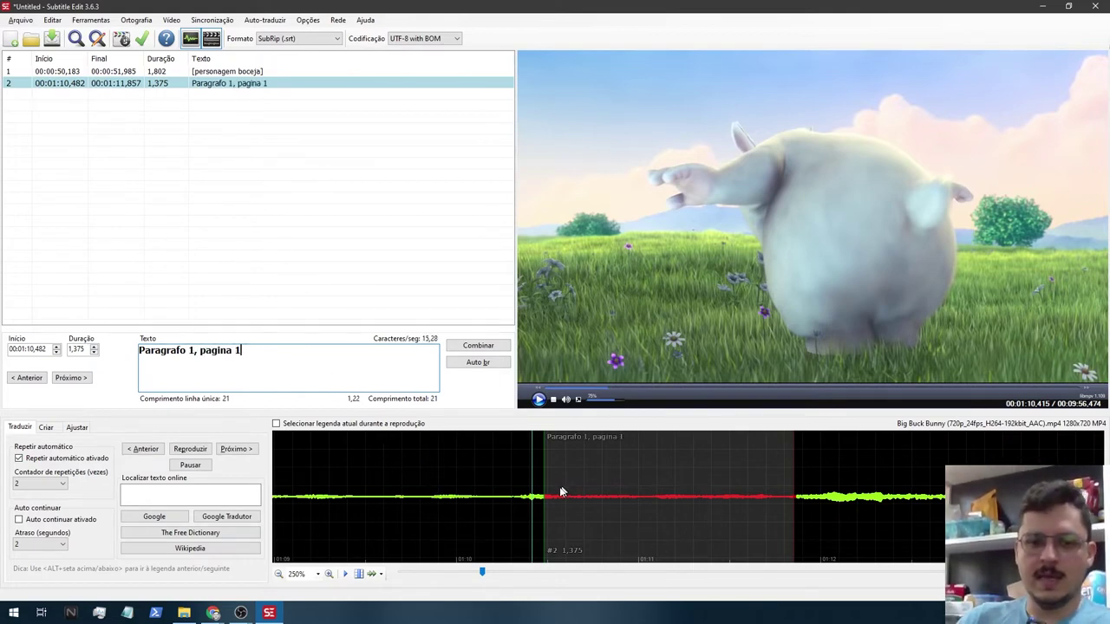
left_click_drag(543, 488, 539, 487)
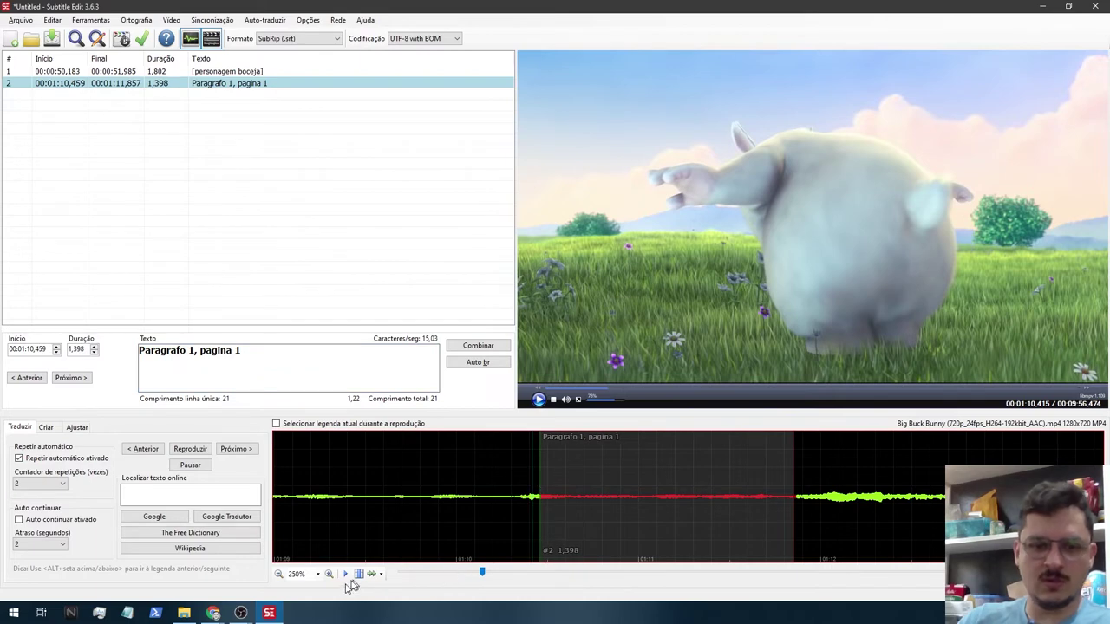
- Reduce the waveform zoom to 10% and extend the second subtitle to end at about 1:26.45
left_click(278, 574)
left_click(278, 573)
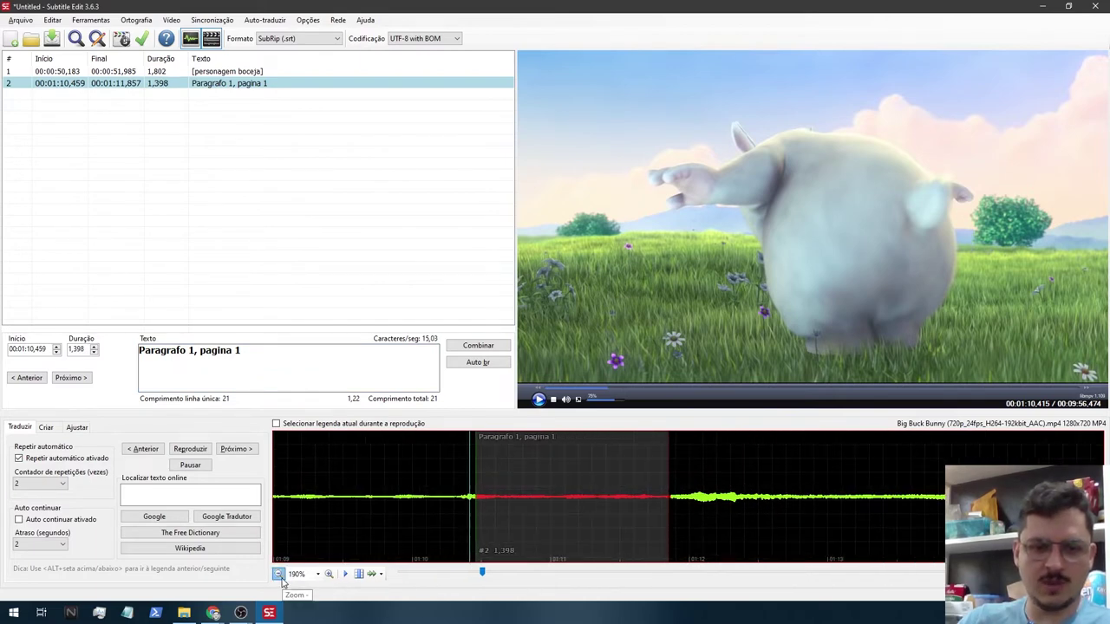
left_click(278, 574)
left_click(278, 574)
left_click(279, 574)
left_click(278, 574)
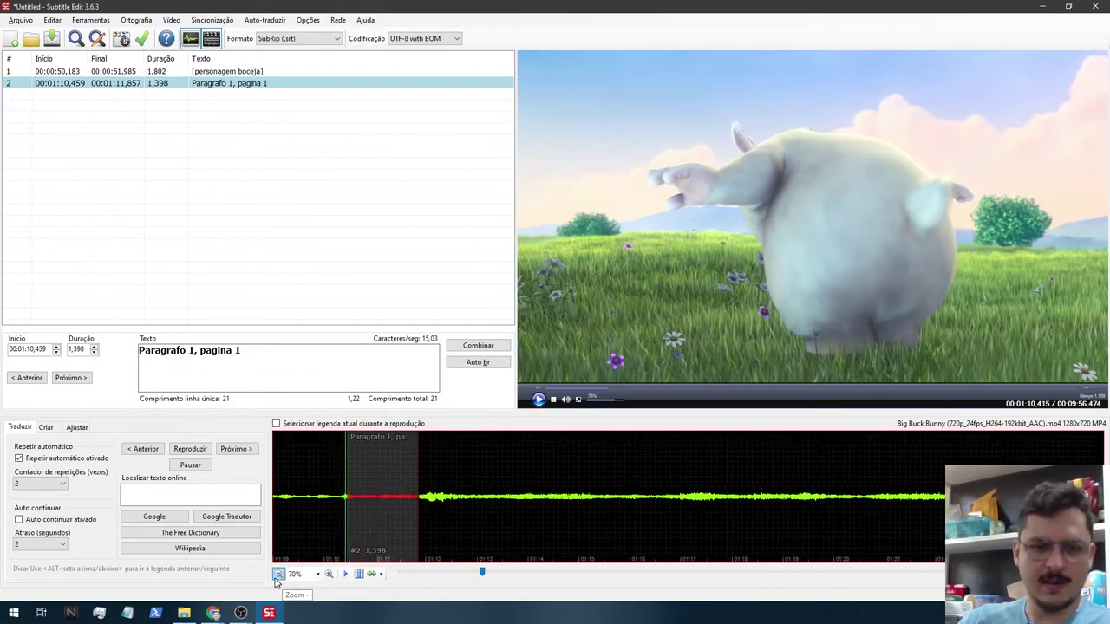
left_click(278, 574)
left_click(279, 573)
left_click(278, 574)
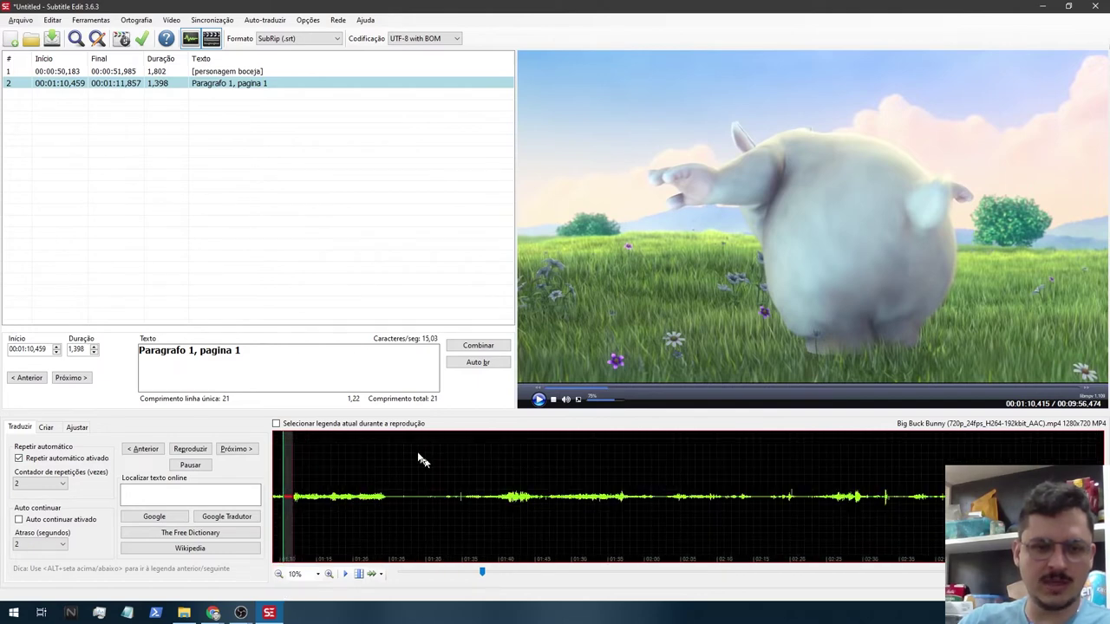
left_click(399, 457)
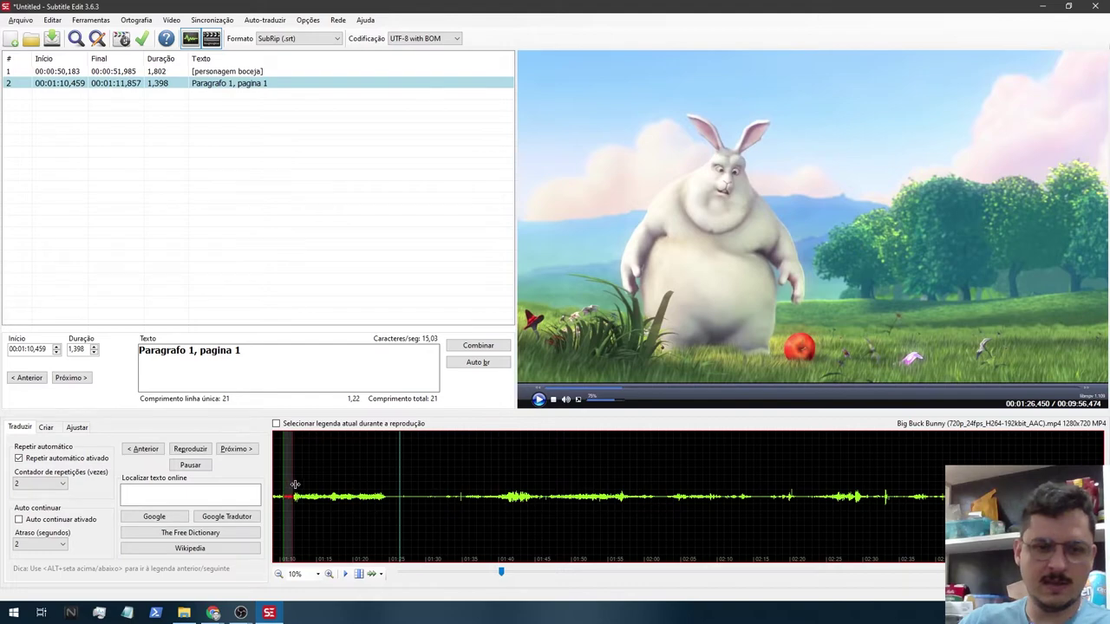
left_click_drag(295, 484, 398, 483)
- Examine the video at several points within and after the "Paragrafo 1, pagina 1" subtitle to check its coverage
left_click(326, 469)
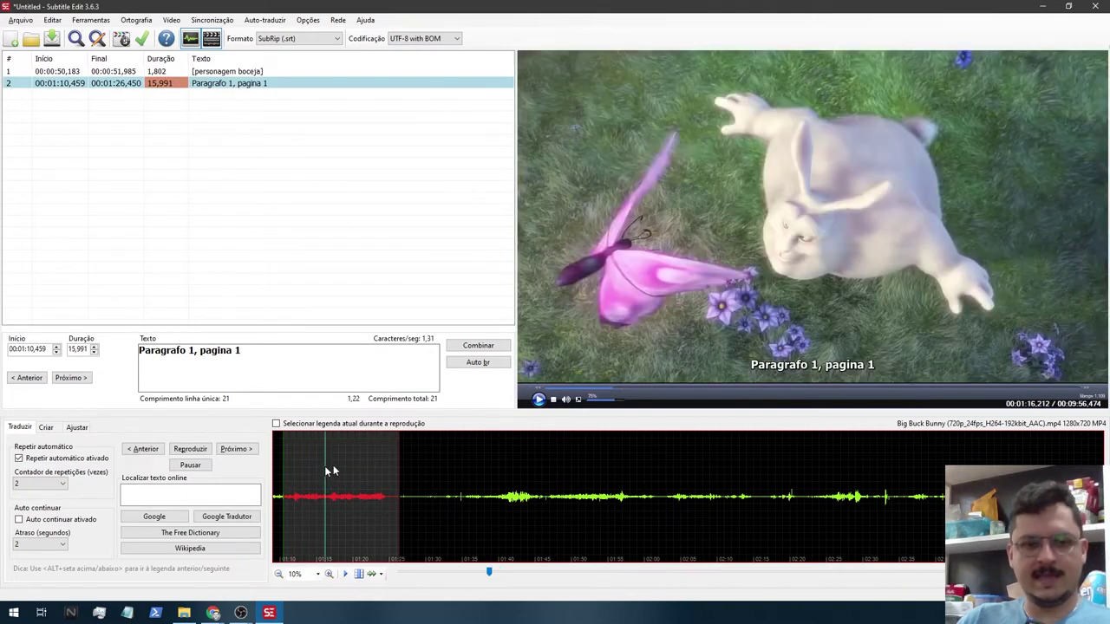
left_click(357, 471)
left_click(299, 496)
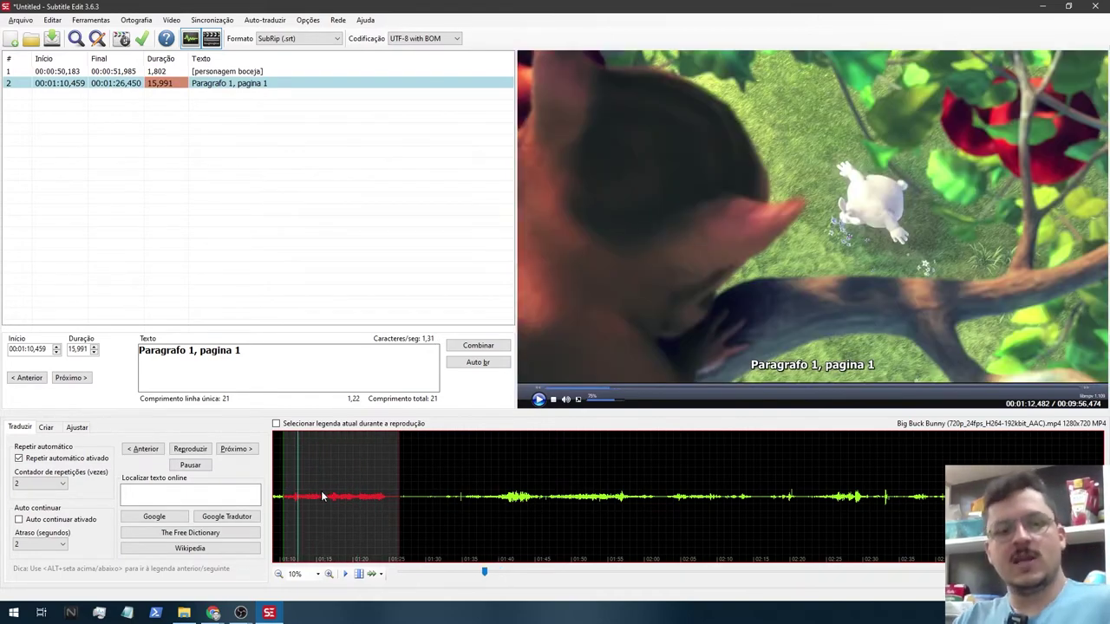
left_click(322, 497)
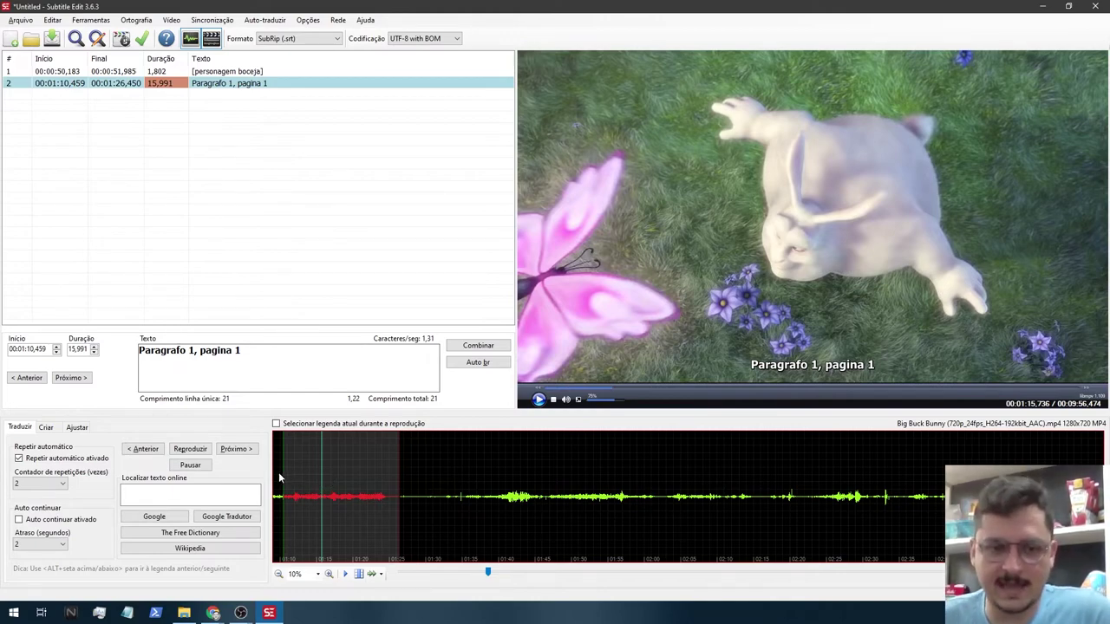
left_click(284, 477)
left_click(304, 478)
left_click(381, 482)
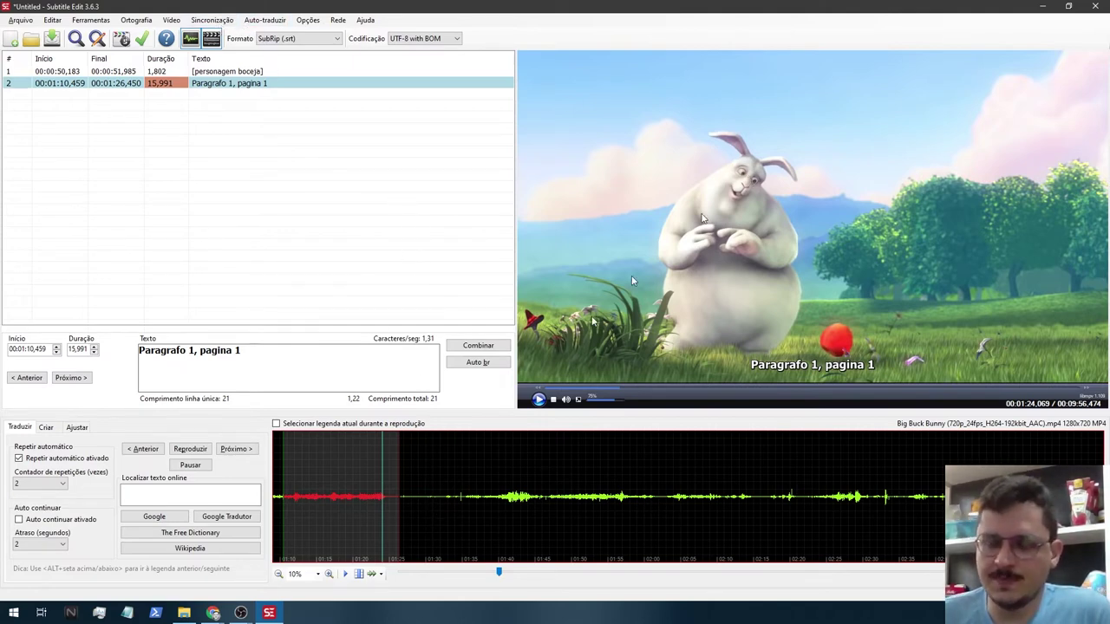
left_click(440, 491)
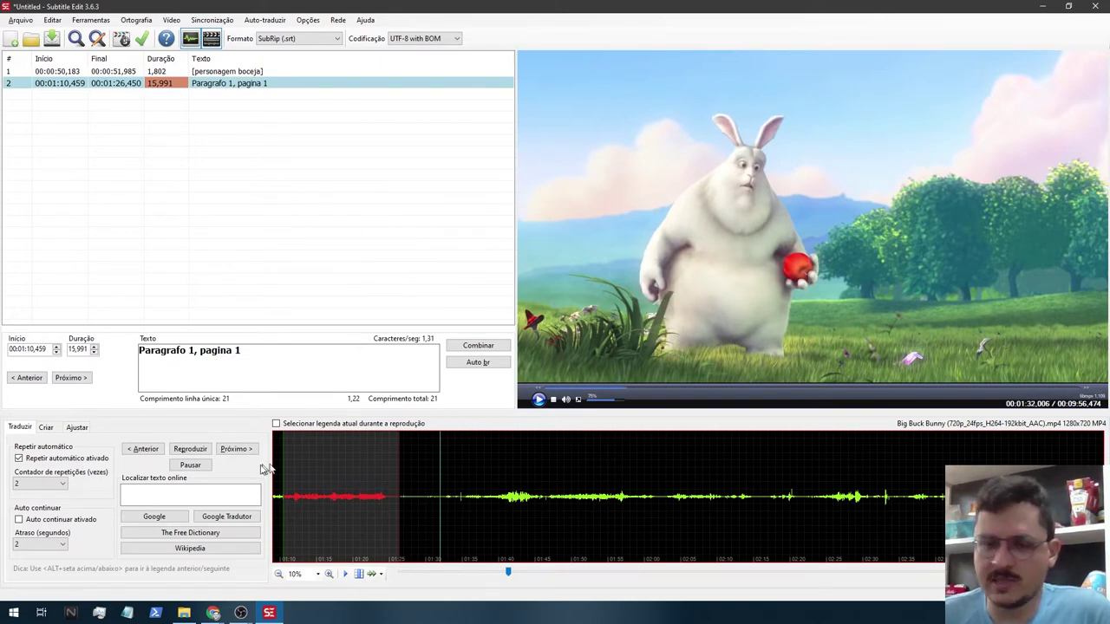
- Insert a third subtitle on the waveform directly after the second, running from about 1:26.48 to about 1:52.17
left_click(400, 475)
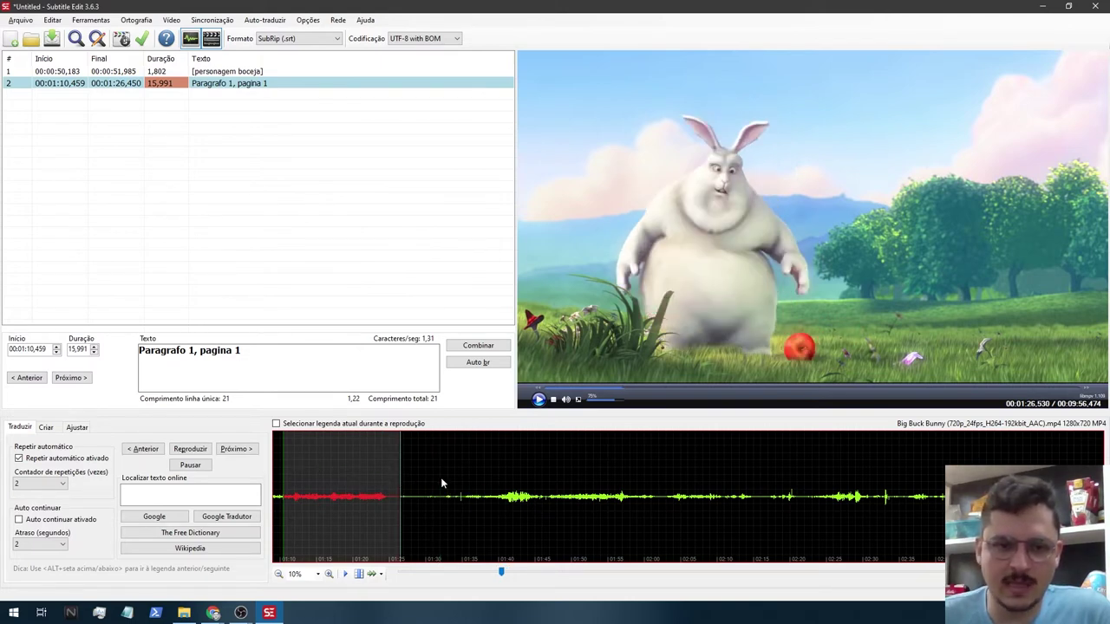
left_click_drag(586, 499, 382, 495)
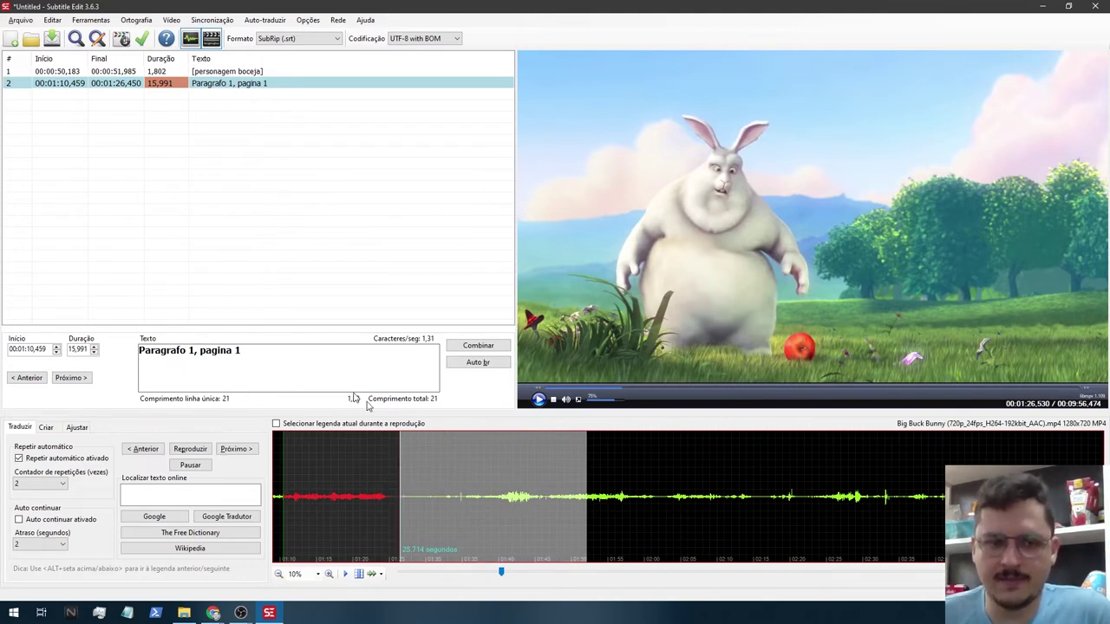
right_click(413, 457)
left_click(433, 460)
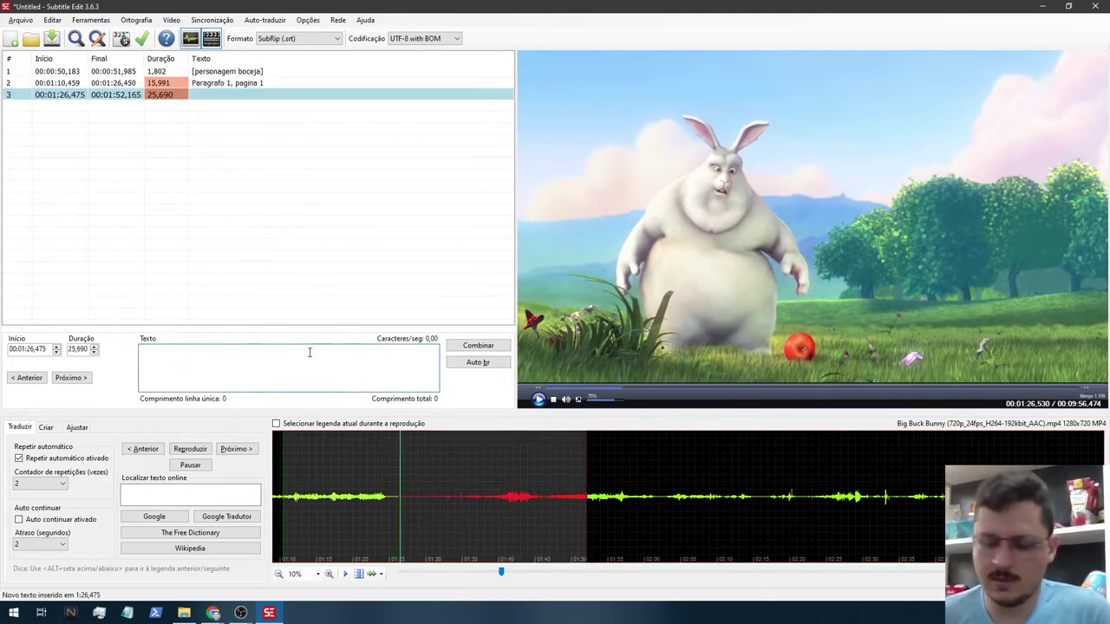
- Enter "Parag. 2 pag 1" as the third subtitle's text
type("Parag.")
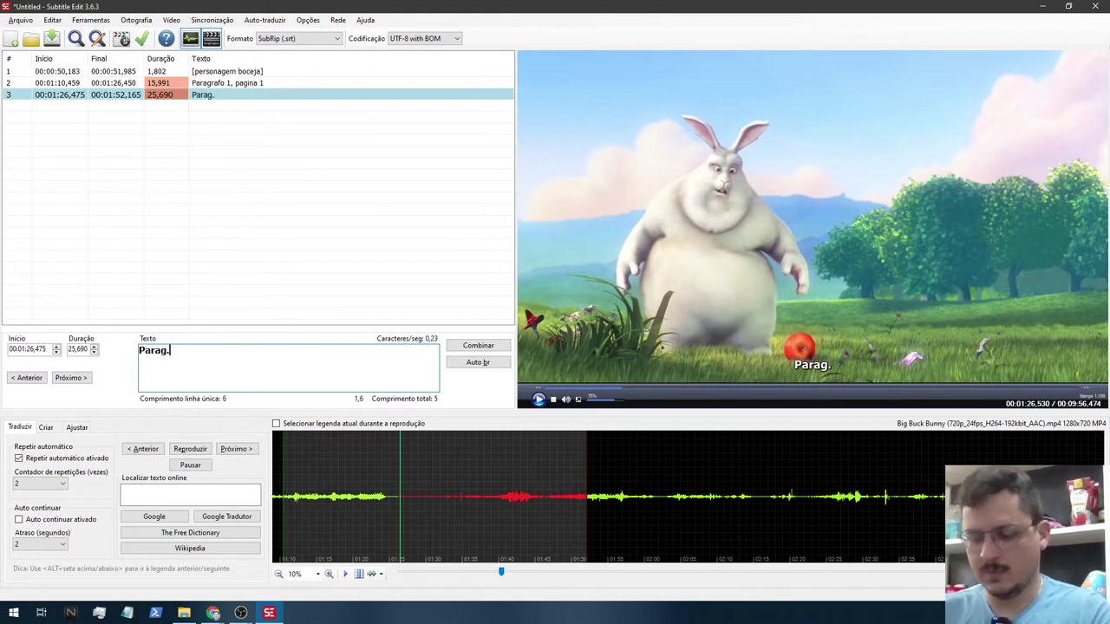
type(" 1 pag 2")
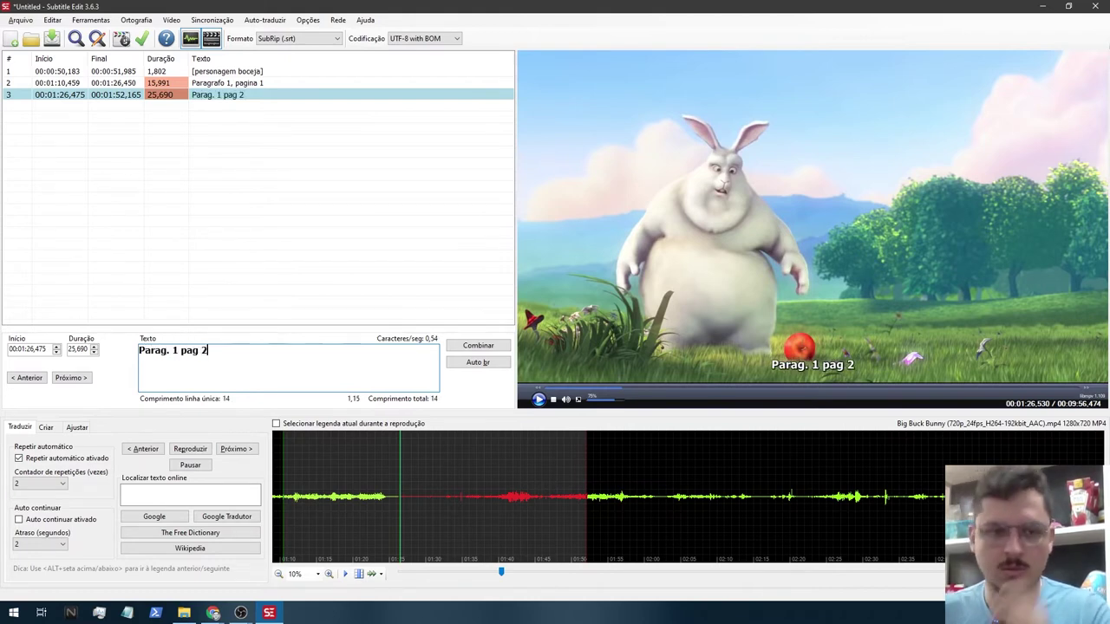
left_click(180, 350)
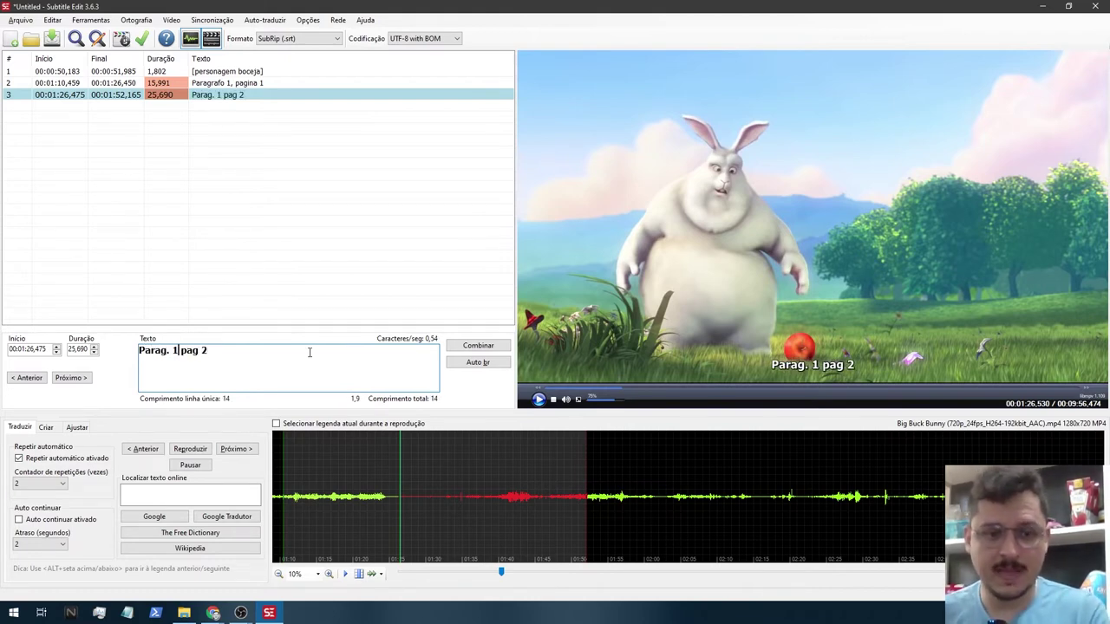
key("BackSpace")
type("2")
left_click(310, 352)
key("BackSpace")
type("1")
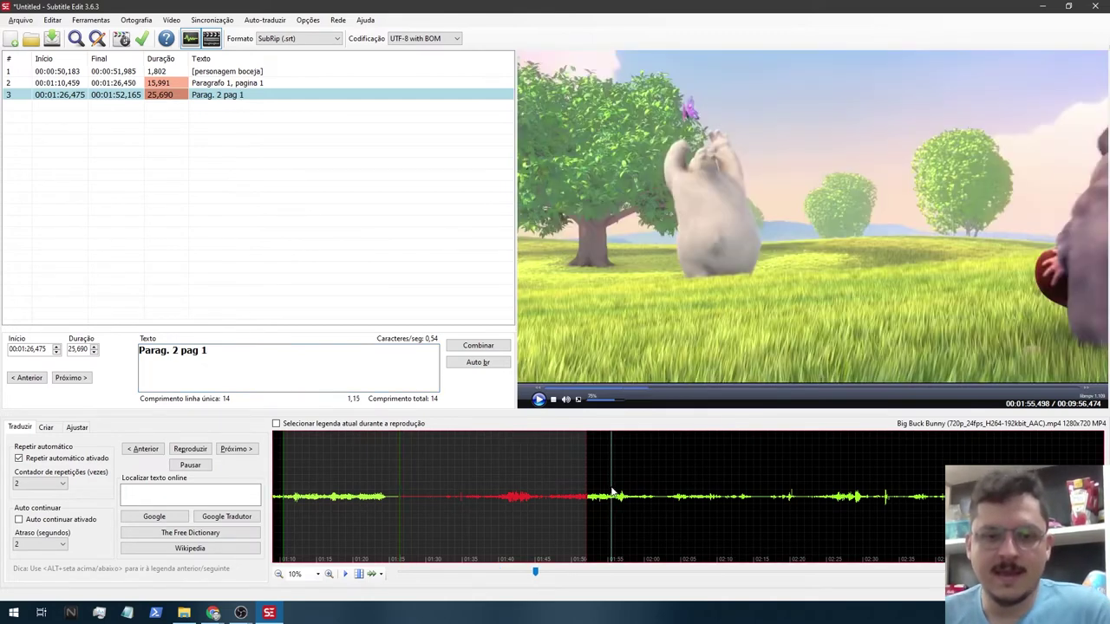
- Examine the video at points within the second and third subtitles and just beyond them to check which text each passage displays
left_click(614, 492)
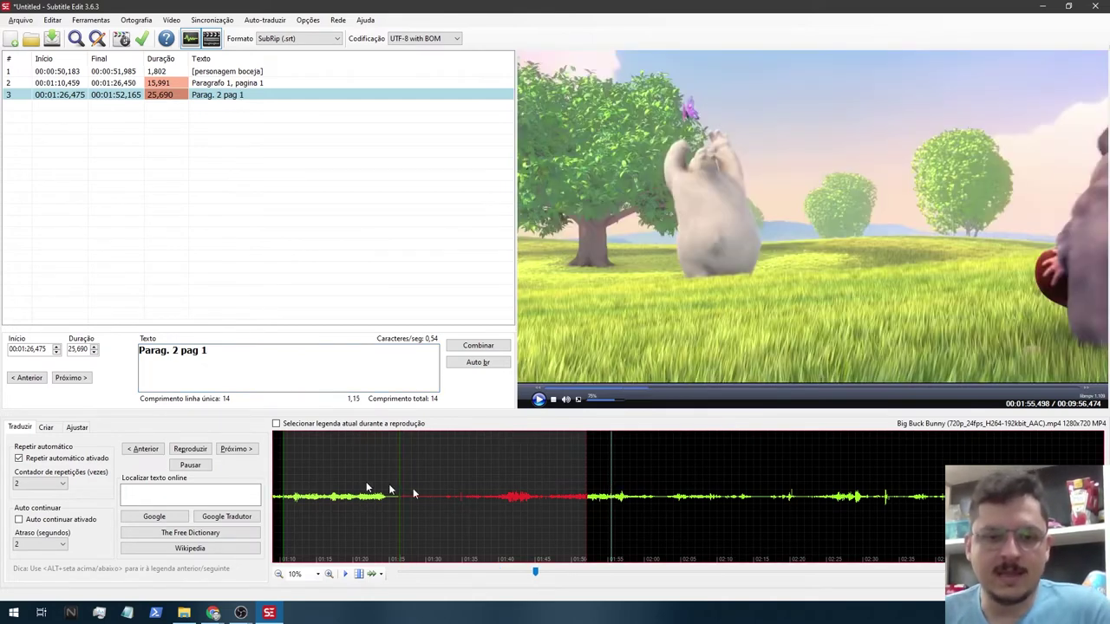
left_click(354, 490)
left_click(382, 496)
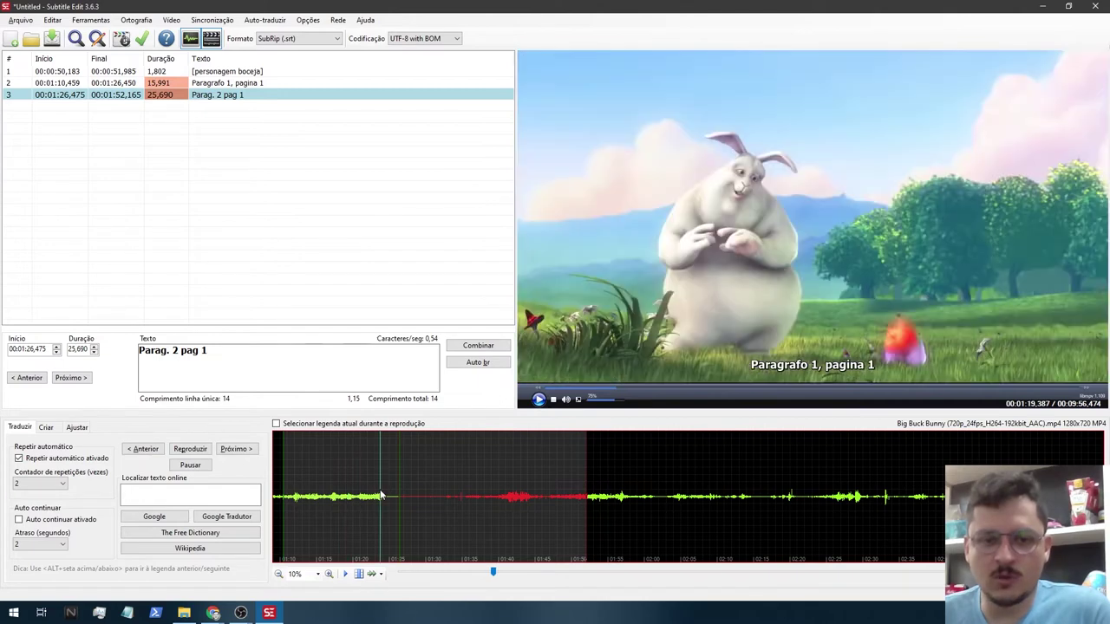
left_click(414, 488)
left_click(370, 496)
left_click(454, 492)
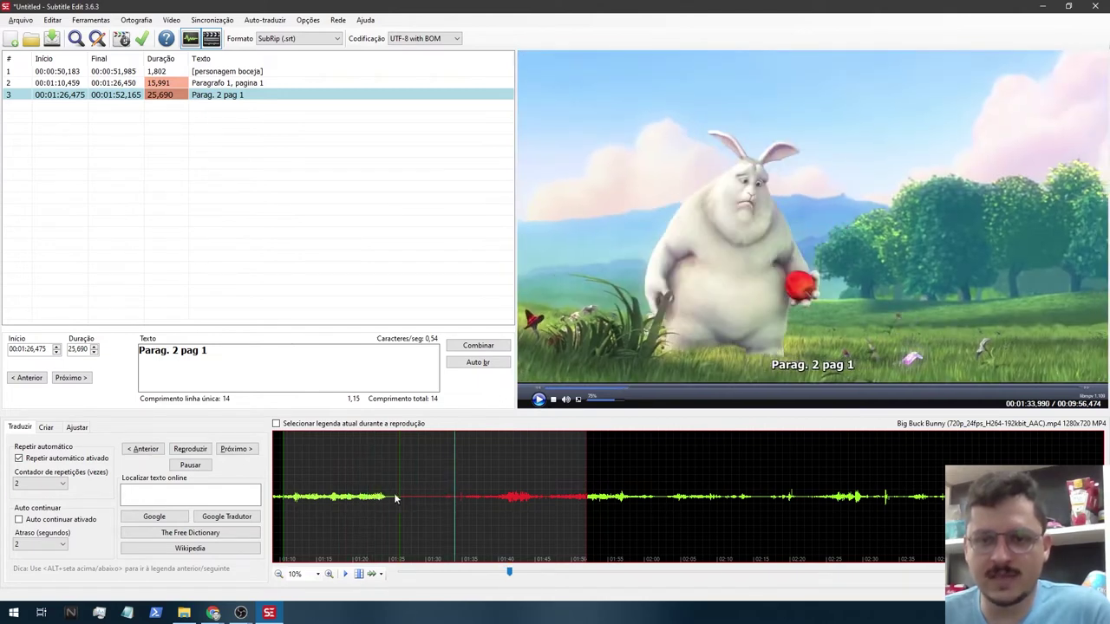
left_click(372, 491)
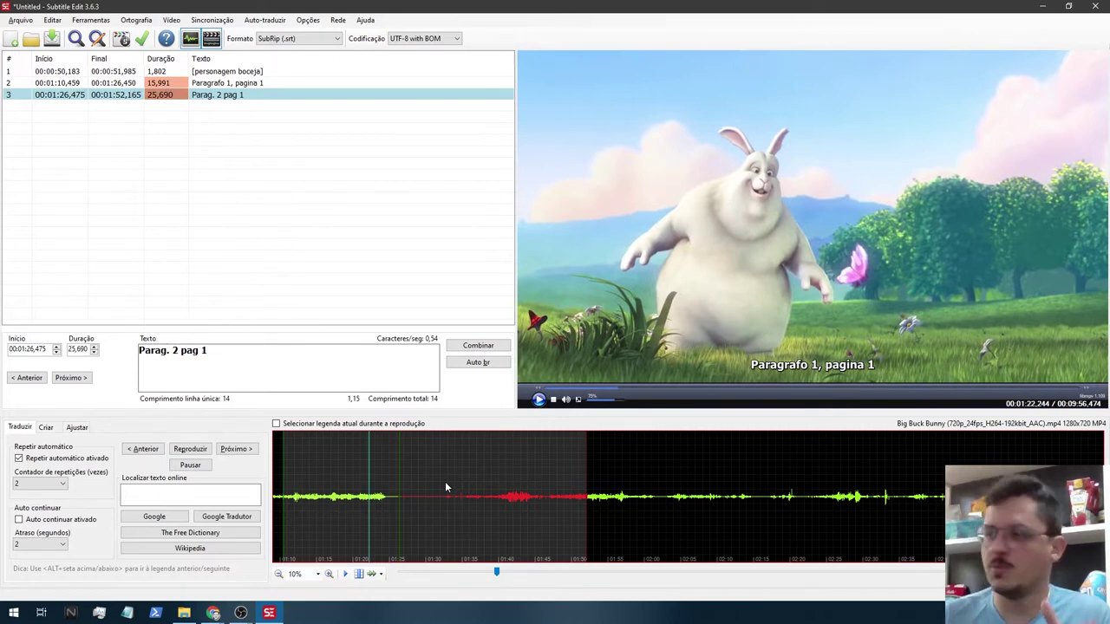
left_click(615, 477)
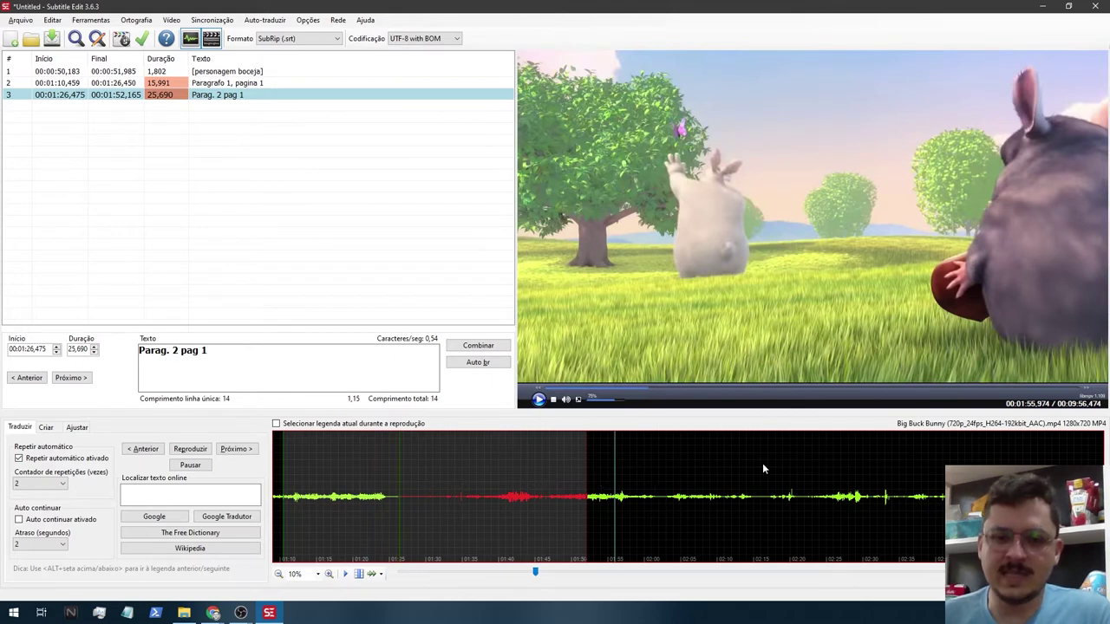
- Insert a fourth subtitle on the waveform directly after the third, running from about 1:52.19 to about 2:38.04
left_click_drag(761, 465, 570, 468)
left_click_drag(921, 446, 555, 488)
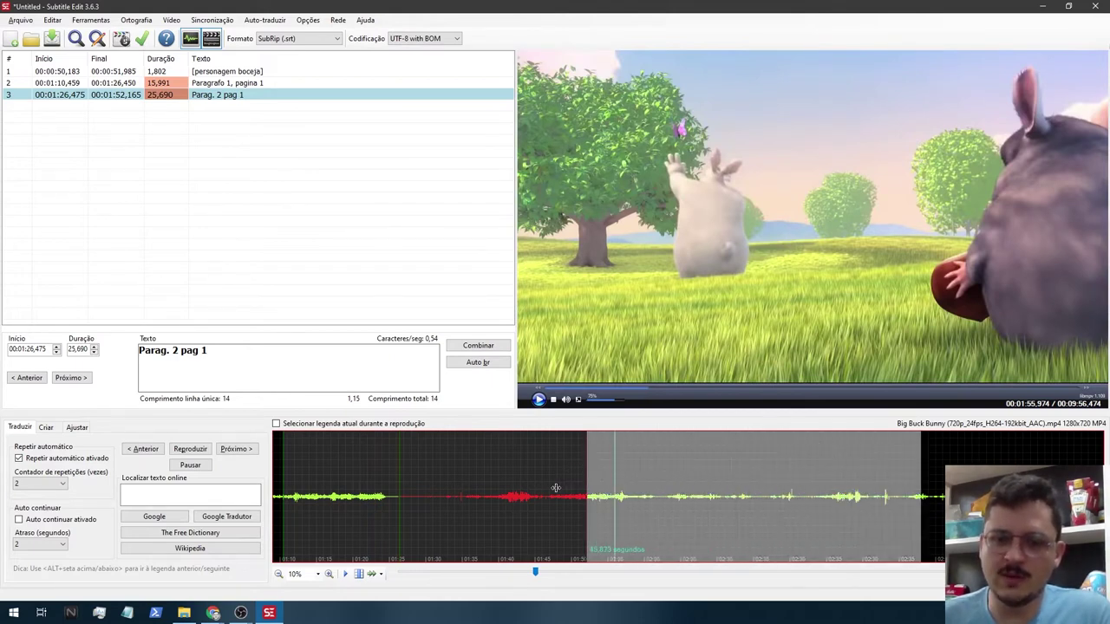
right_click(658, 477)
left_click(681, 480)
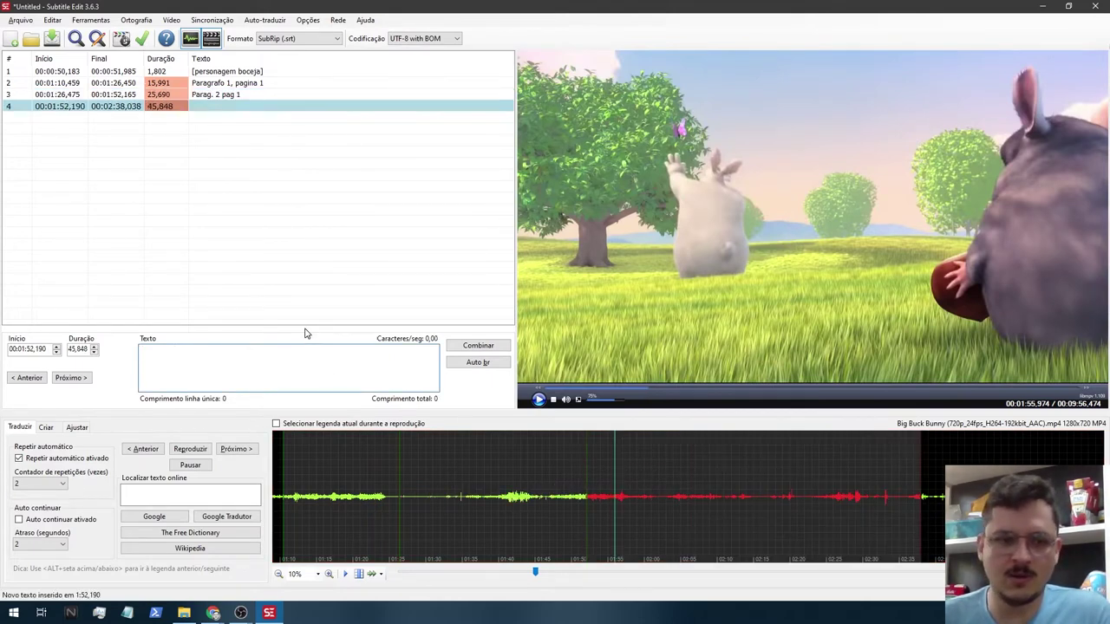
- Enter "ERRO (cortar)" as the fourth subtitle's text
type("ERRO ")
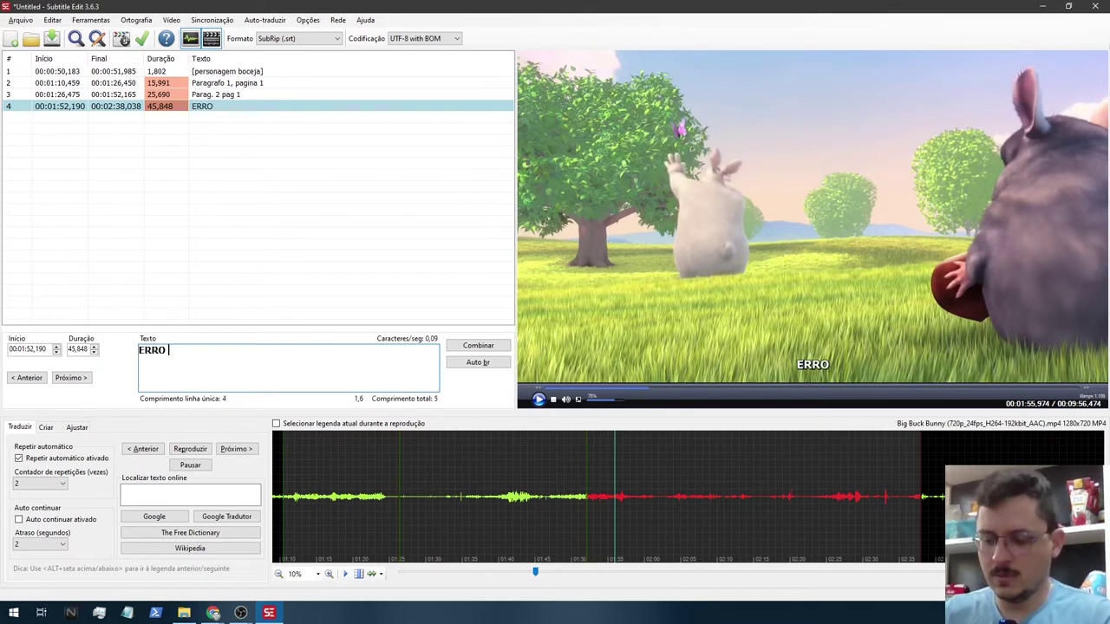
type("9cortar)")
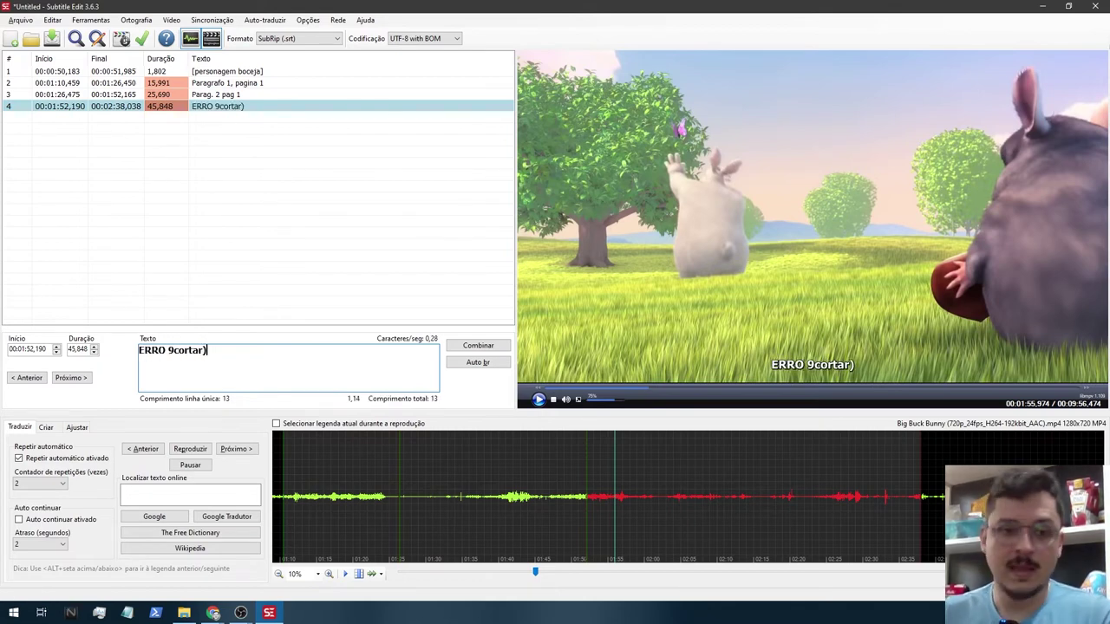
key("Left")
key("Left")
key("Left")
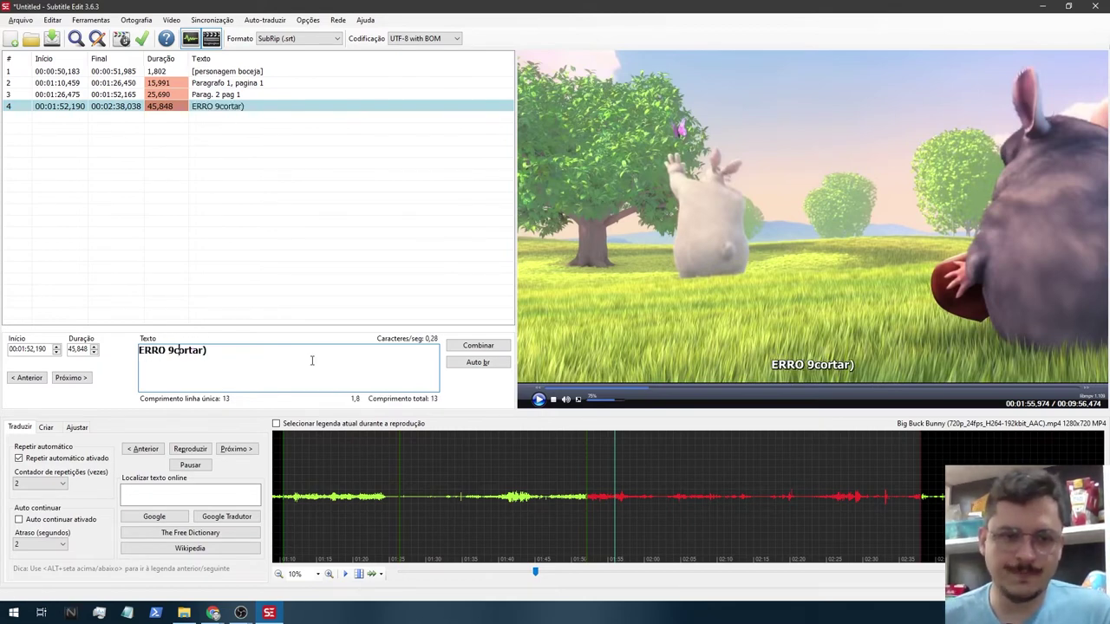
key("BackSpace")
type("(")
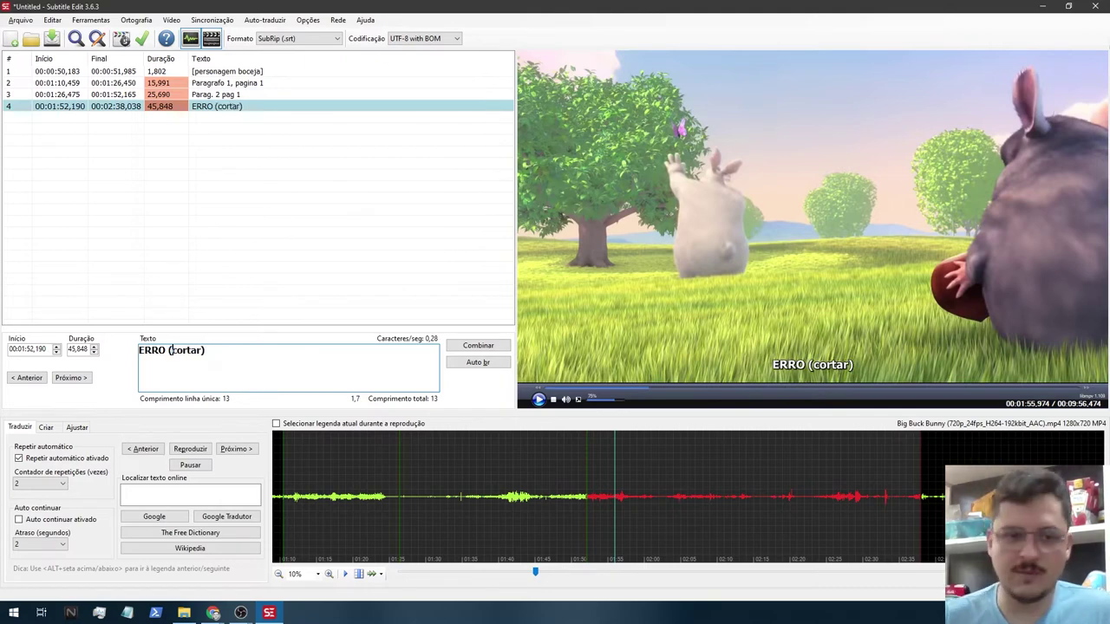
- Examine the video at several points before, within and after the "ERRO (cortar)" subtitle to check its coverage
left_click(579, 506)
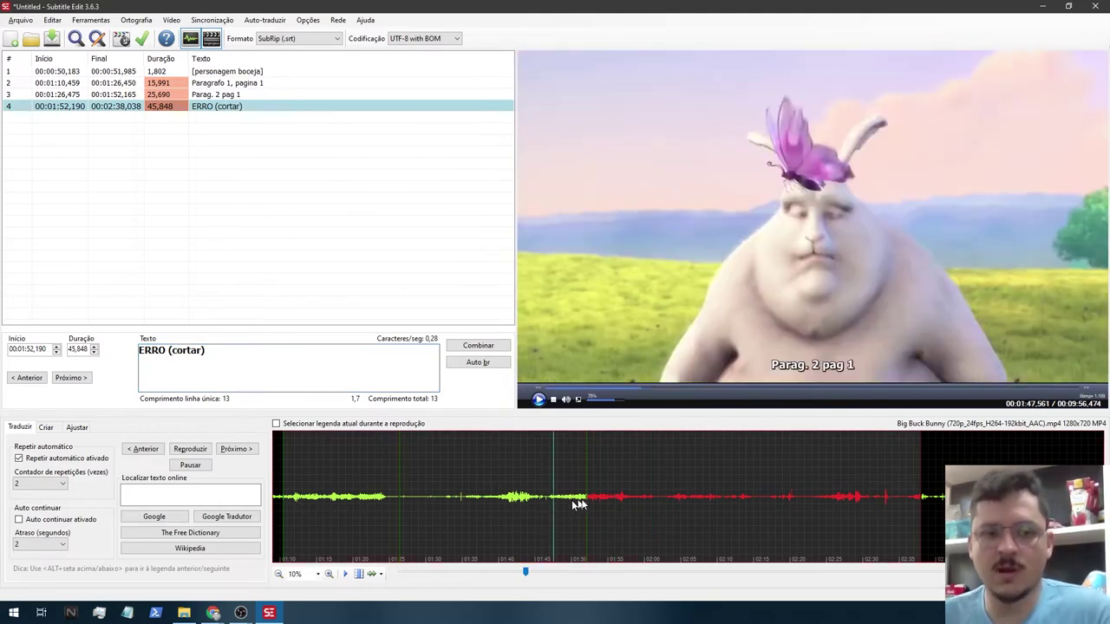
left_click(632, 512)
left_click(728, 508)
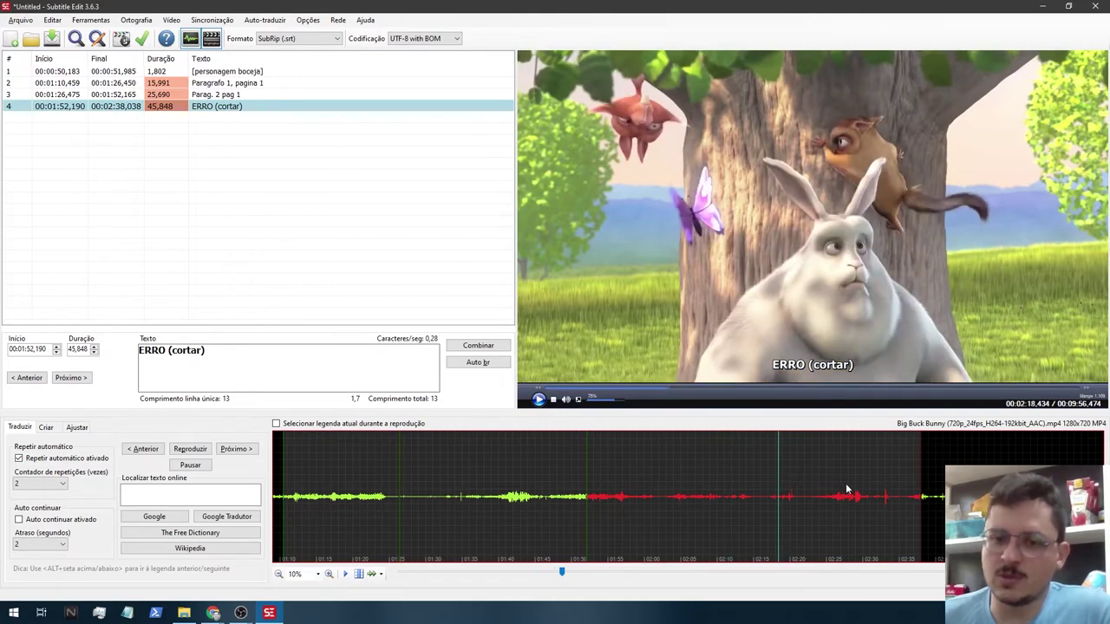
left_click(778, 491)
left_click(846, 491)
left_click(880, 492)
left_click(911, 492)
left_click(769, 480)
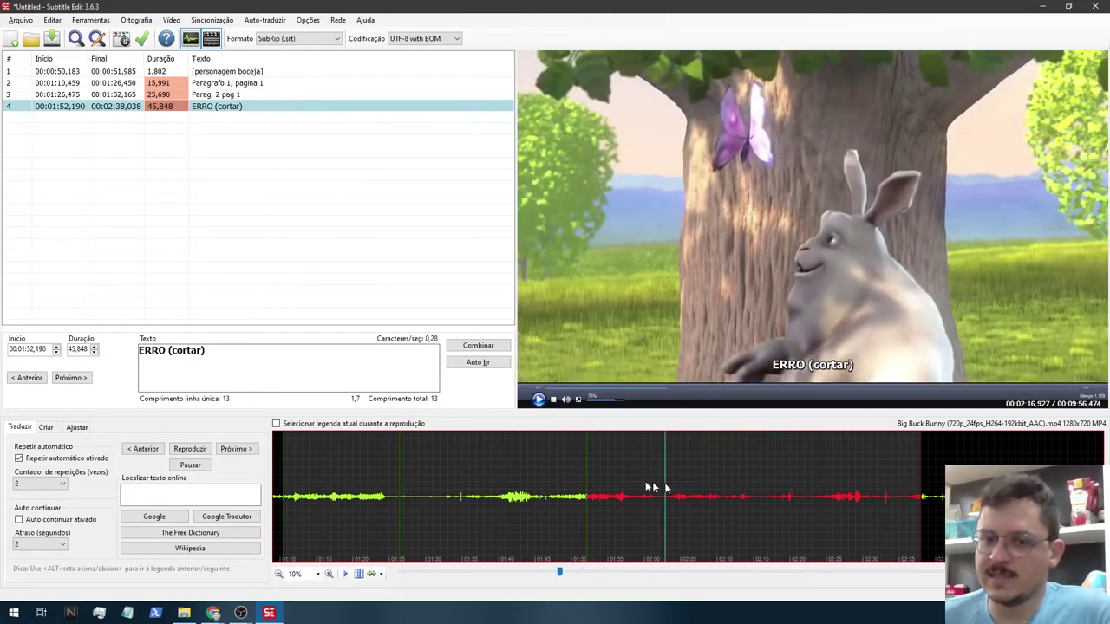
left_click(713, 476)
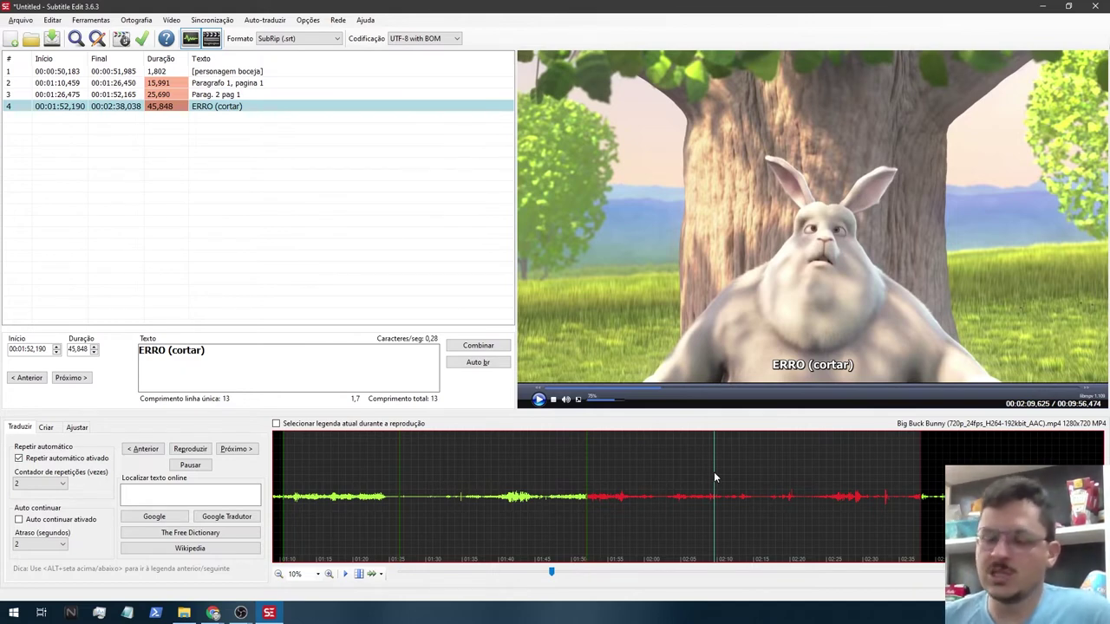
left_click(846, 473)
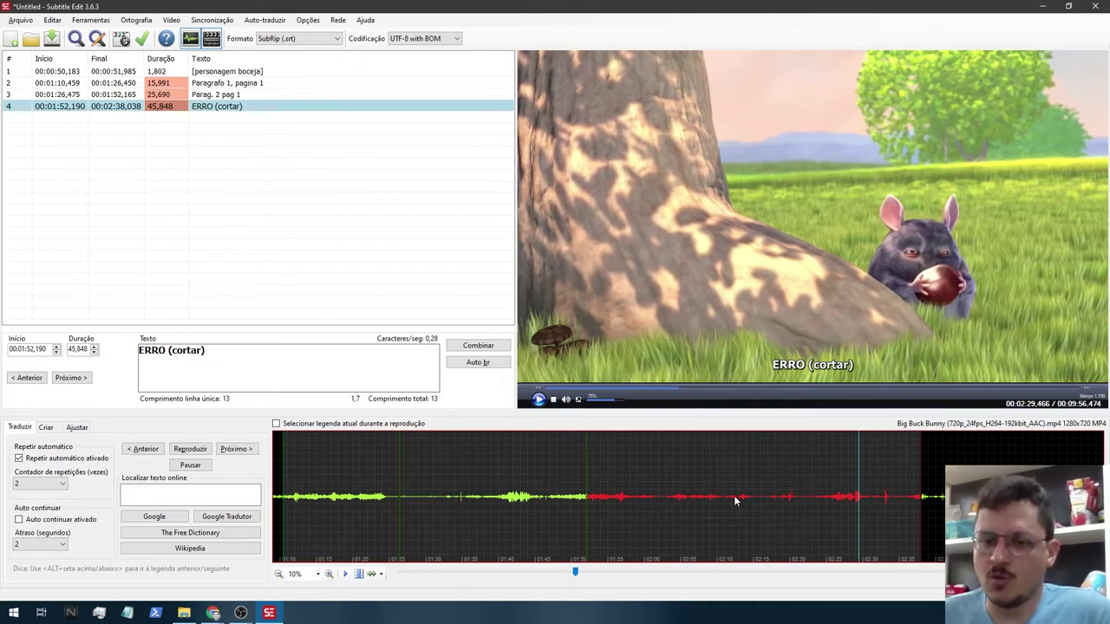
left_click(624, 574)
left_click(730, 574)
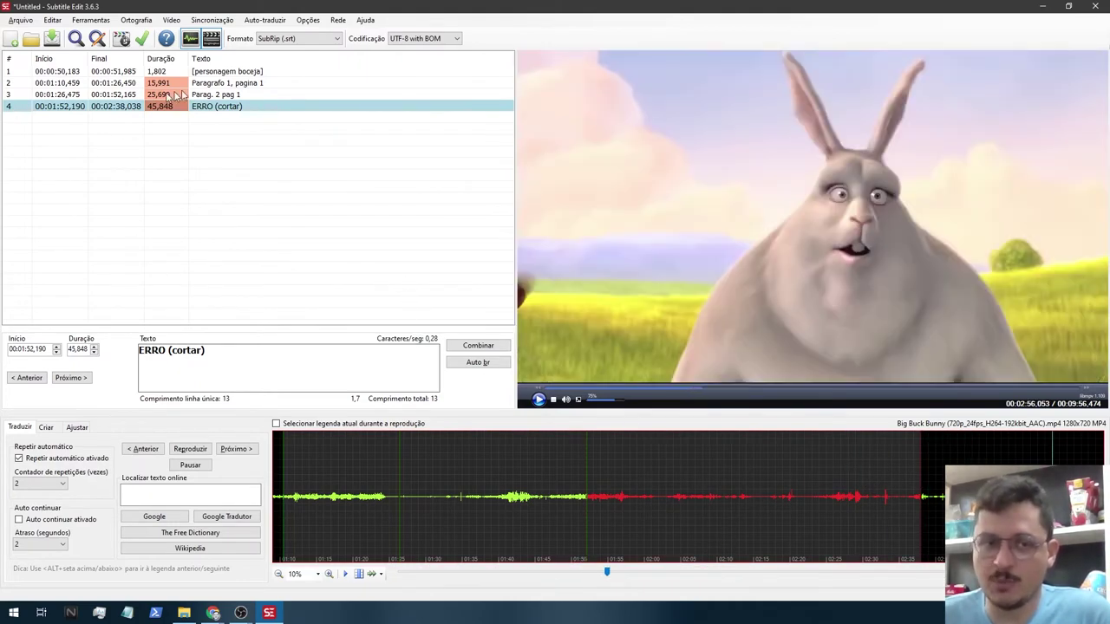
left_click(211, 84)
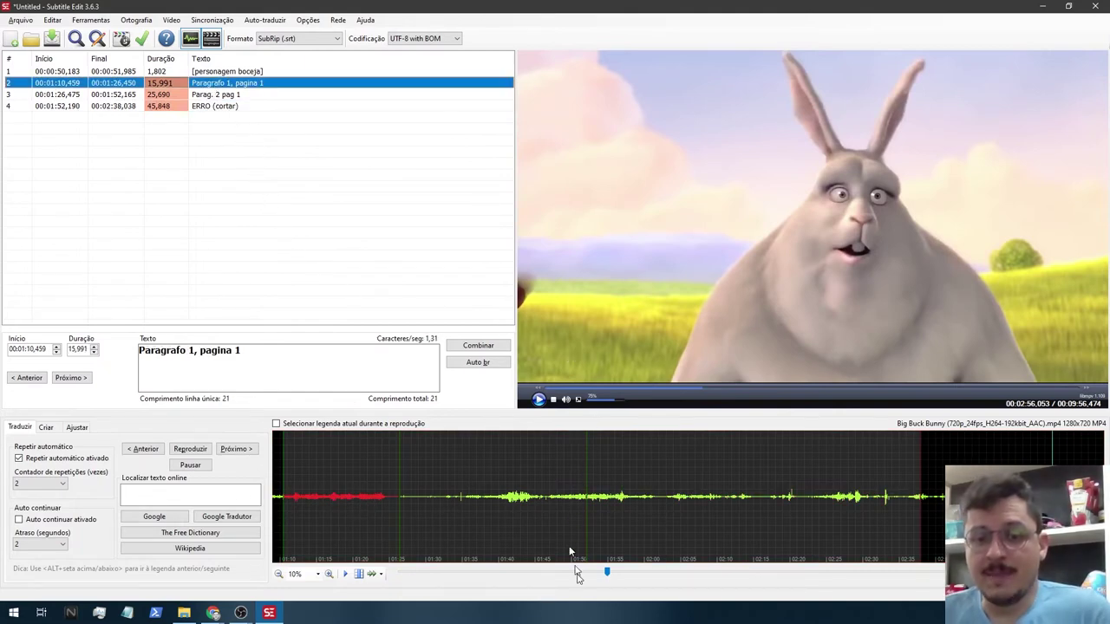
left_click_drag(607, 573, 642, 573)
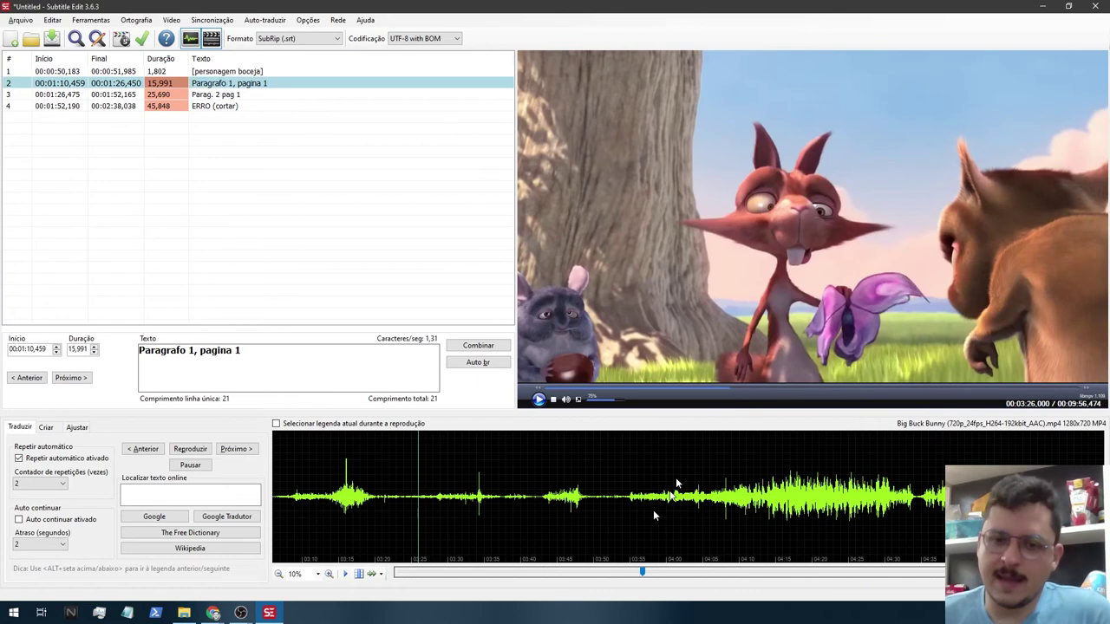
left_click(672, 468)
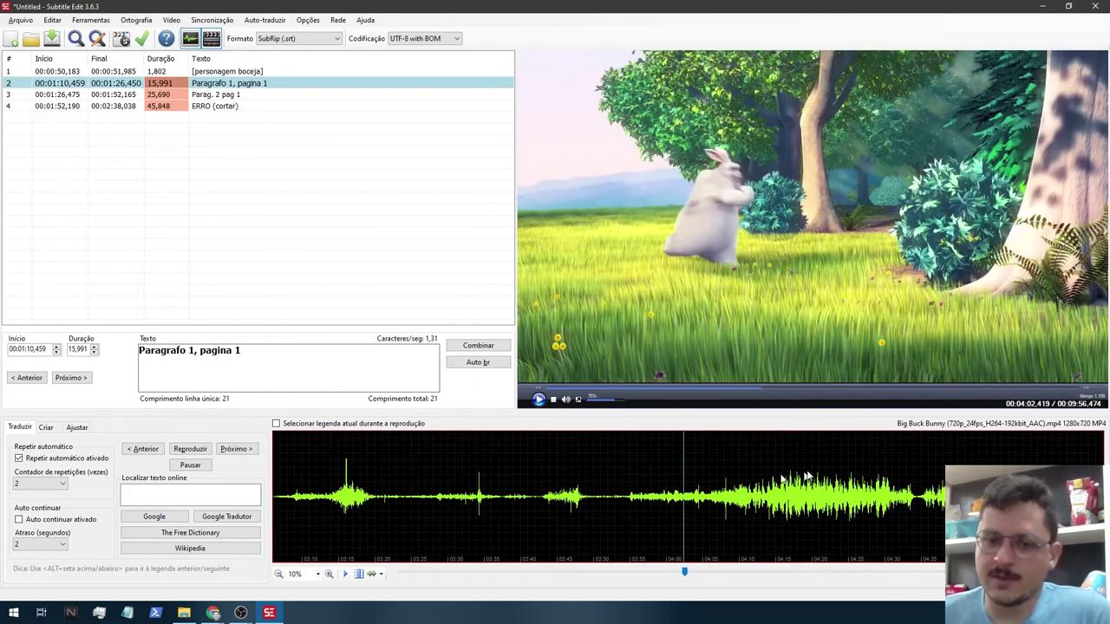
left_click(853, 464)
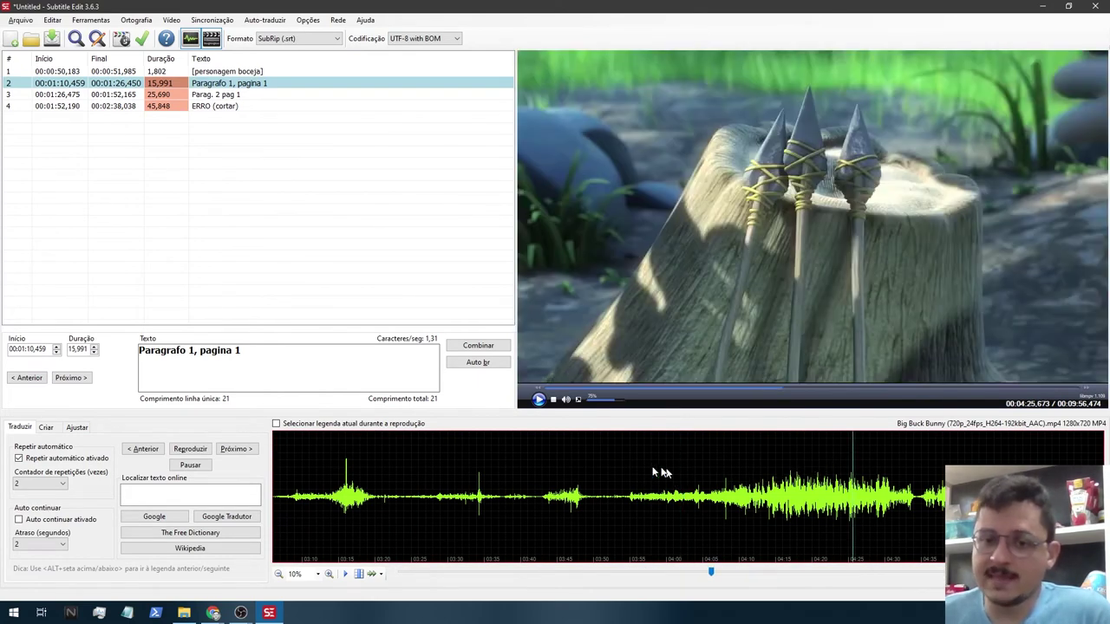
left_click_drag(625, 468, 909, 455)
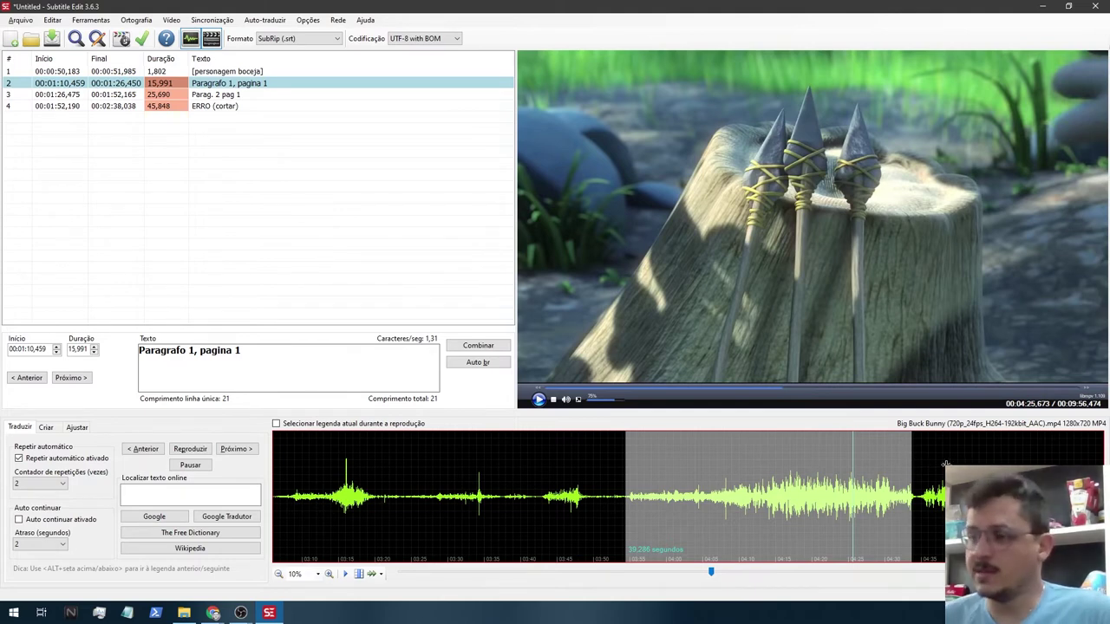
left_click(945, 464)
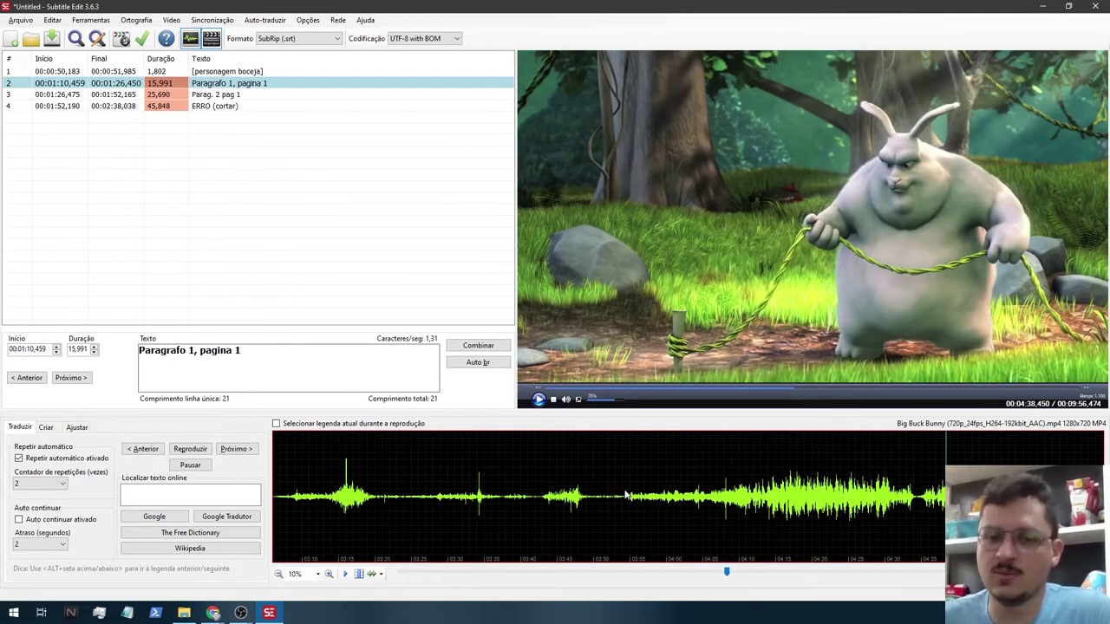
left_click_drag(629, 491, 919, 476)
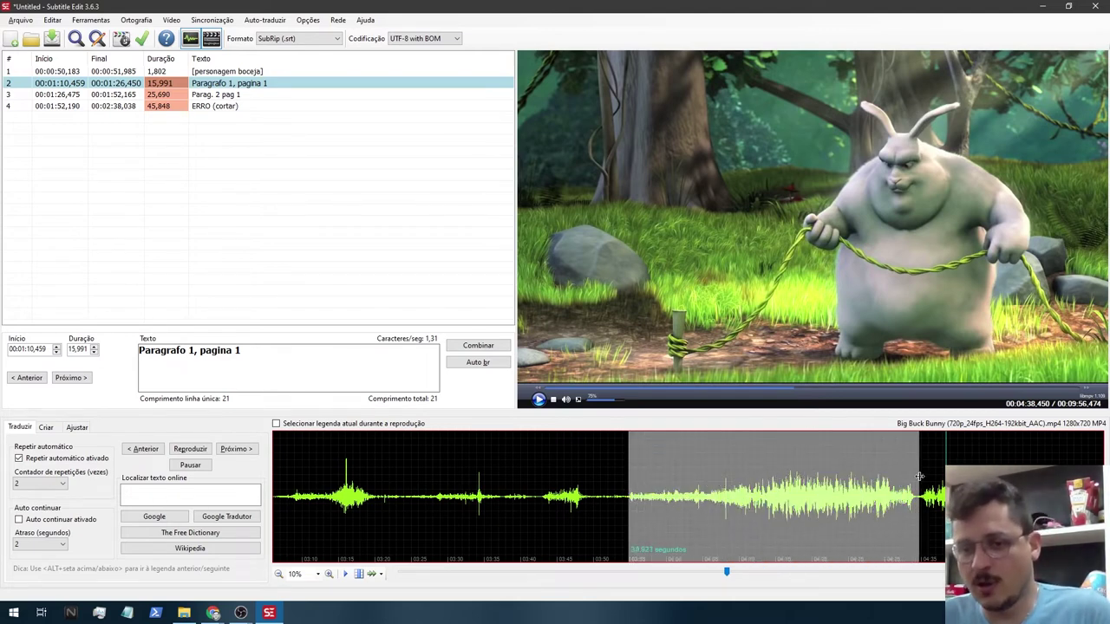
right_click(777, 490)
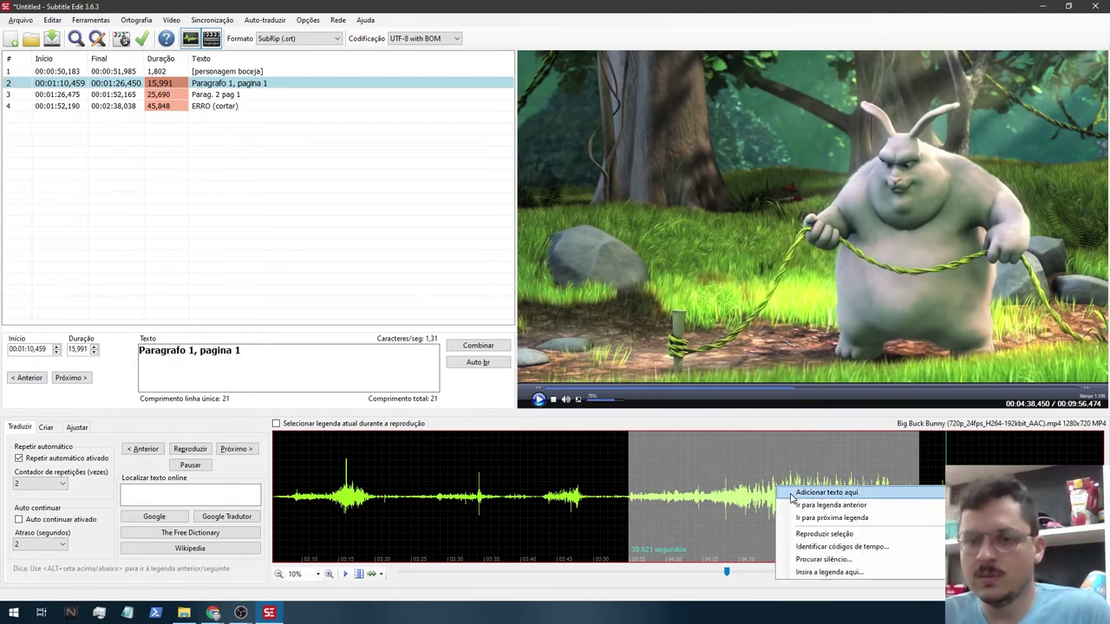
left_click(814, 493)
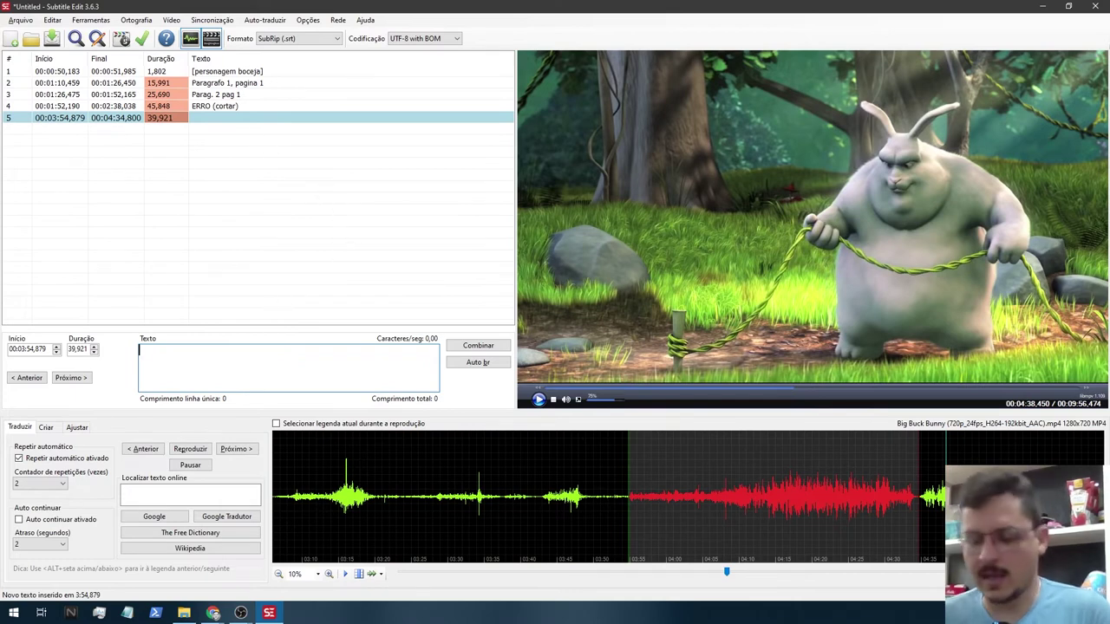
type("www.uf")
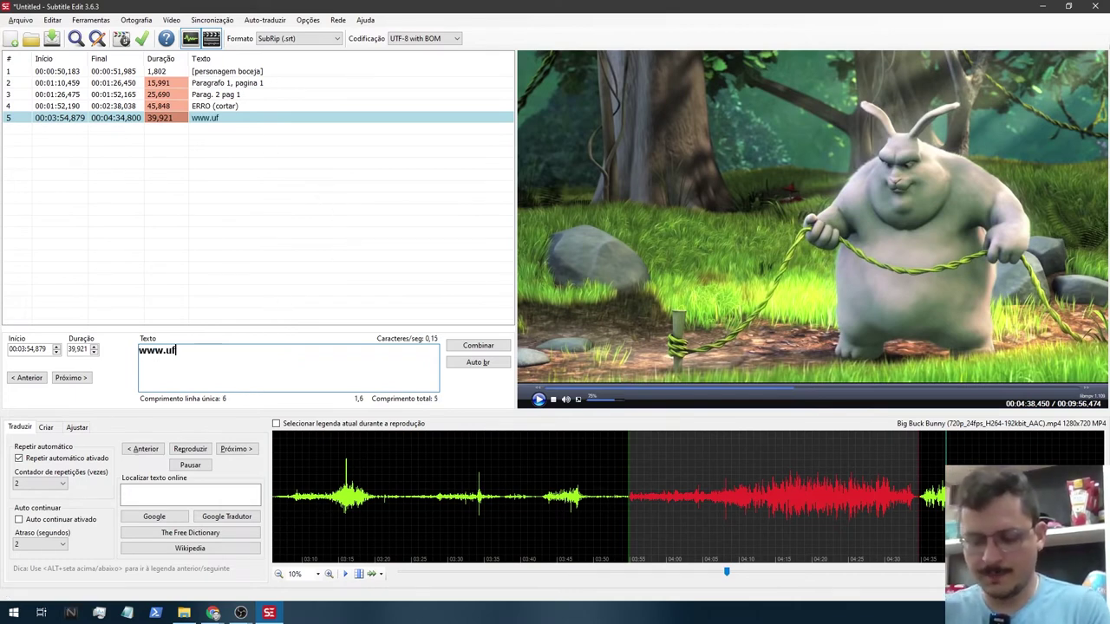
type("abc.edu.br")
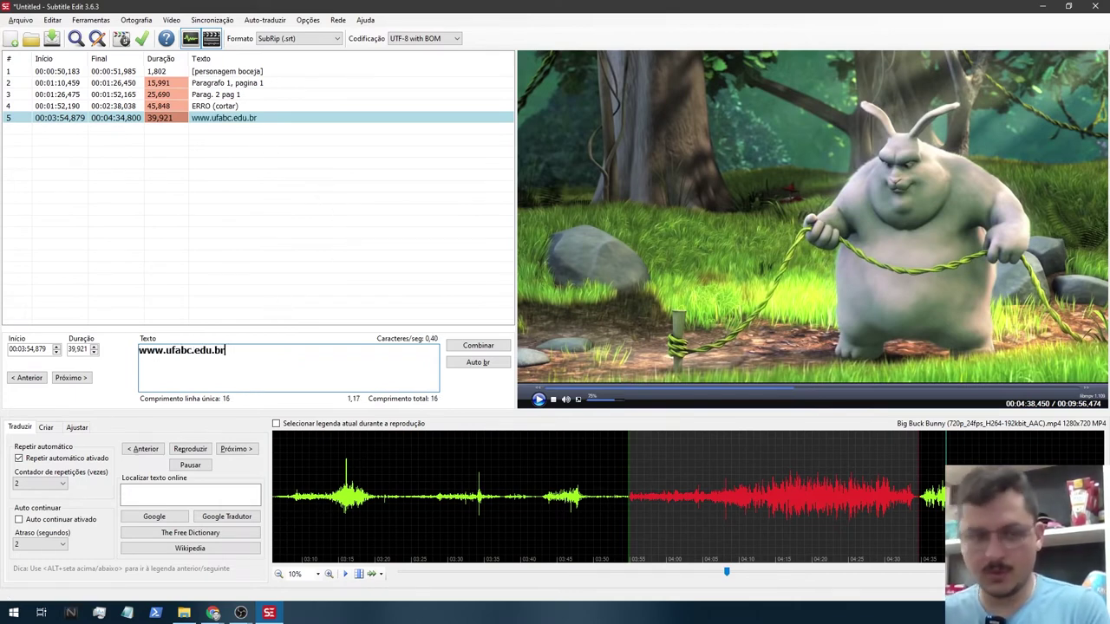
left_click(598, 470)
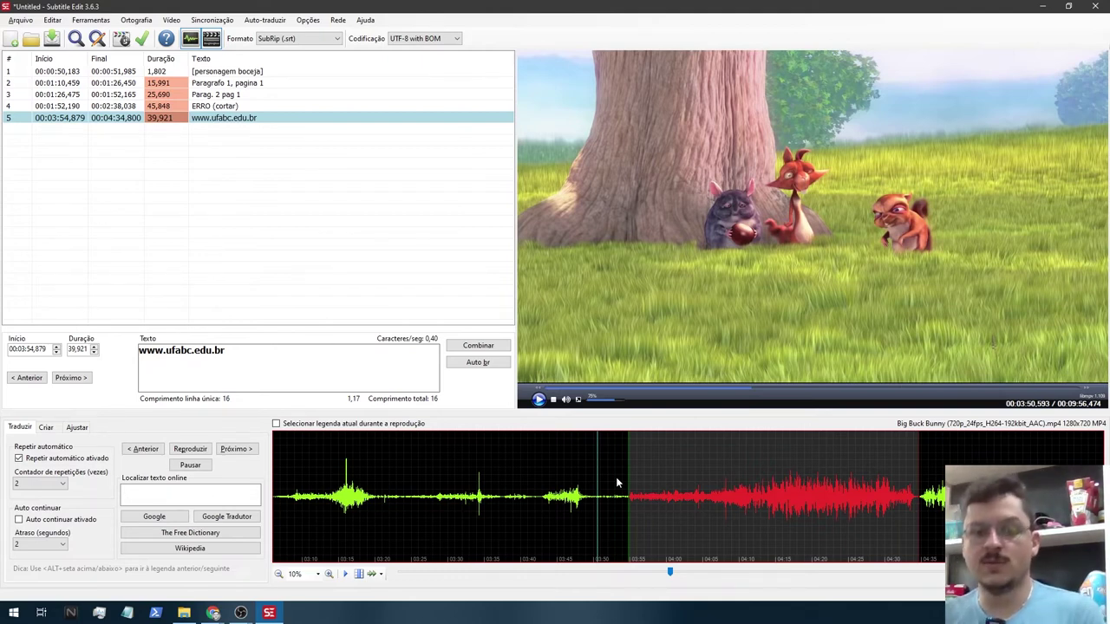
key("space")
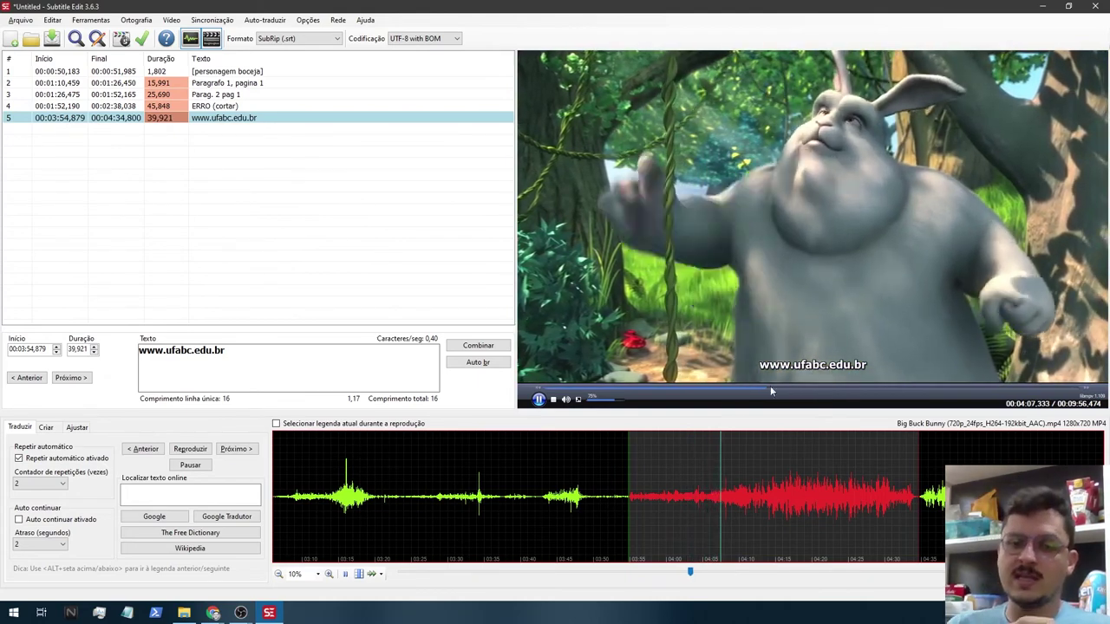
key("space")
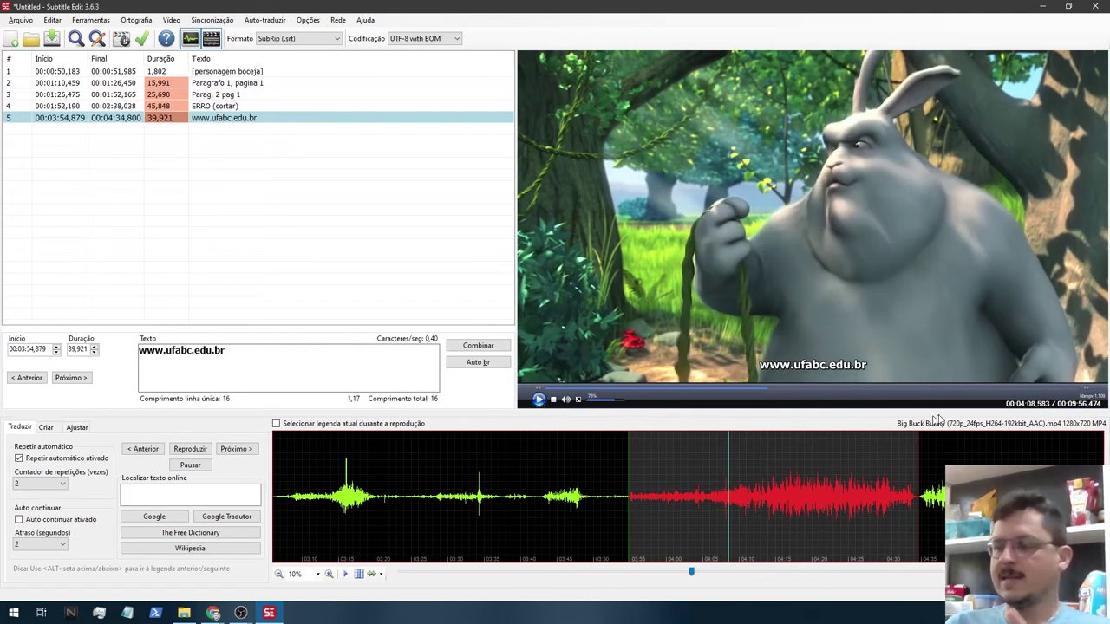
left_click(856, 493)
left_click(783, 492)
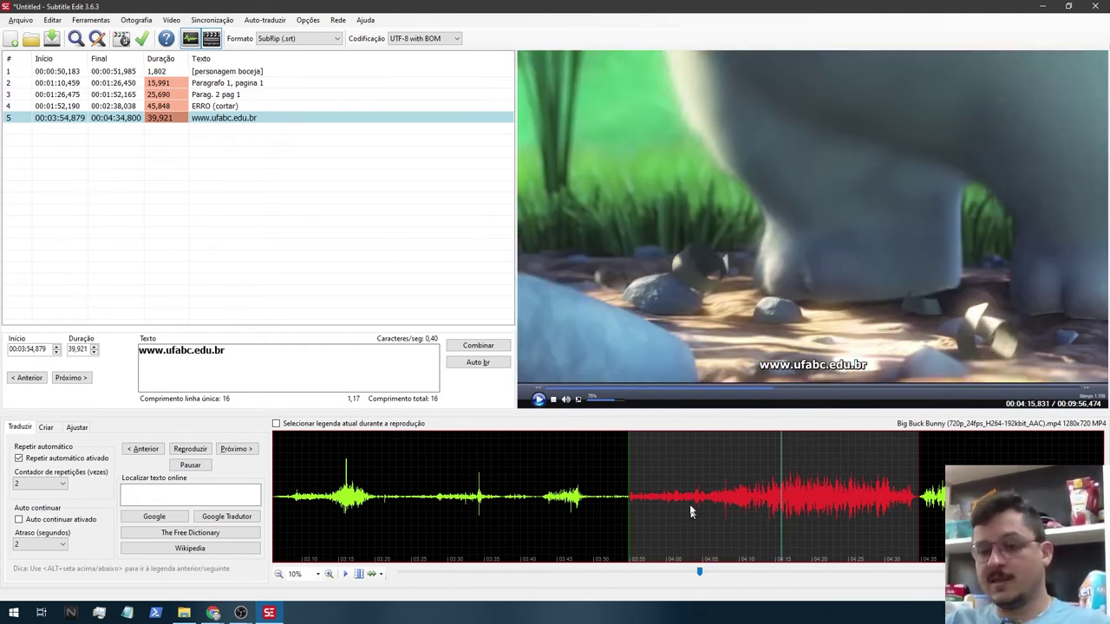
- Save the subtitles as a SubRip file named Legenda_tutorial in the SUBTITLE_EDIT_TUTORIAL folder
left_click(22, 20)
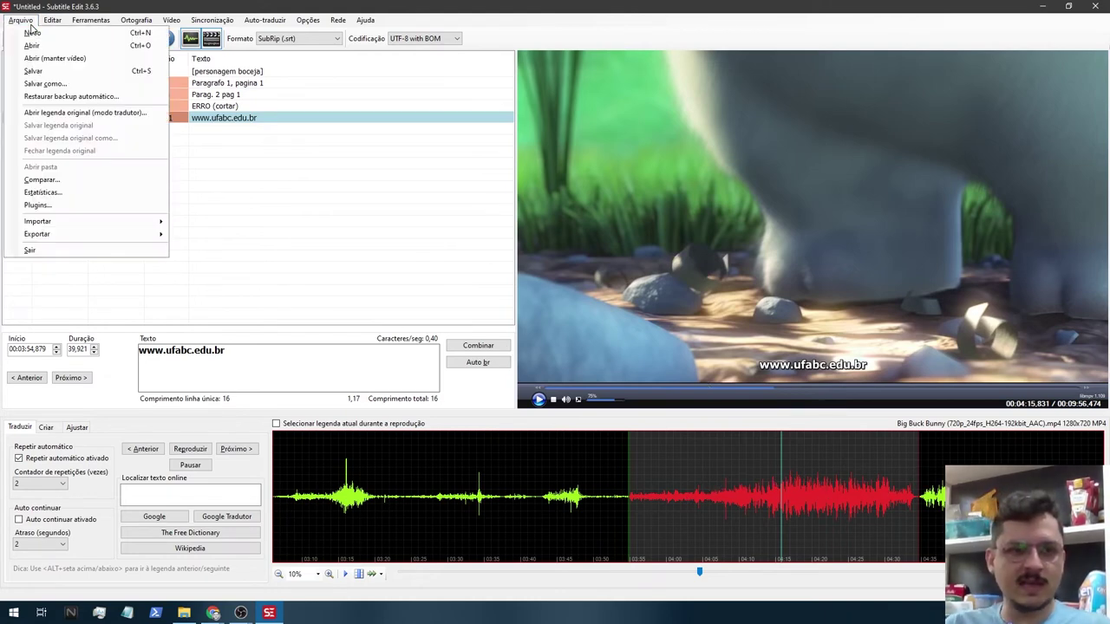
left_click(55, 73)
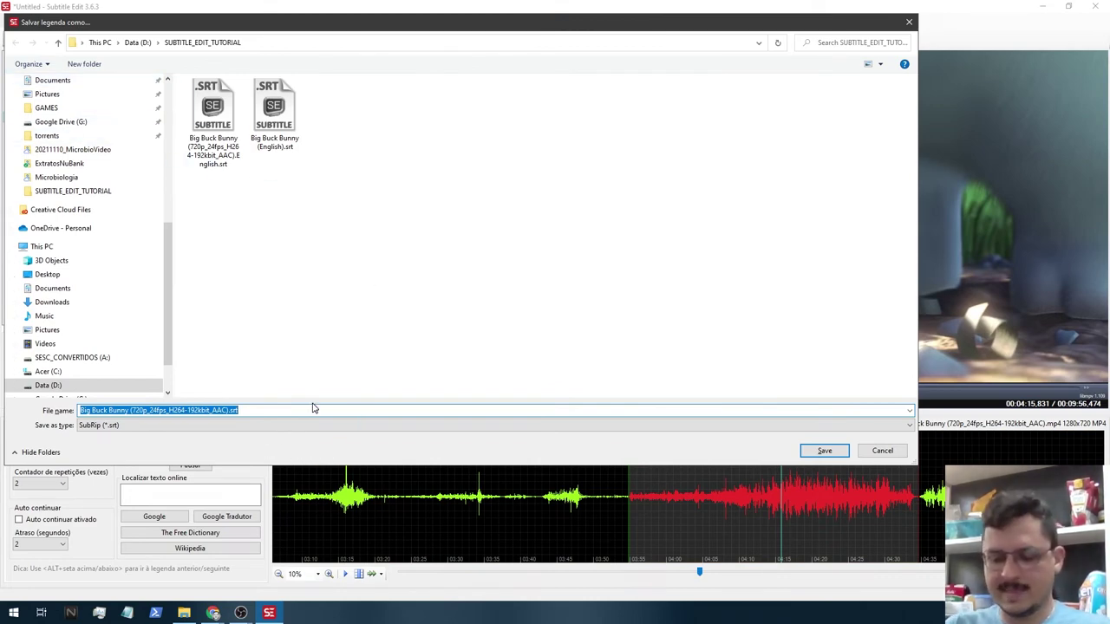
type("Legenda_tutorial")
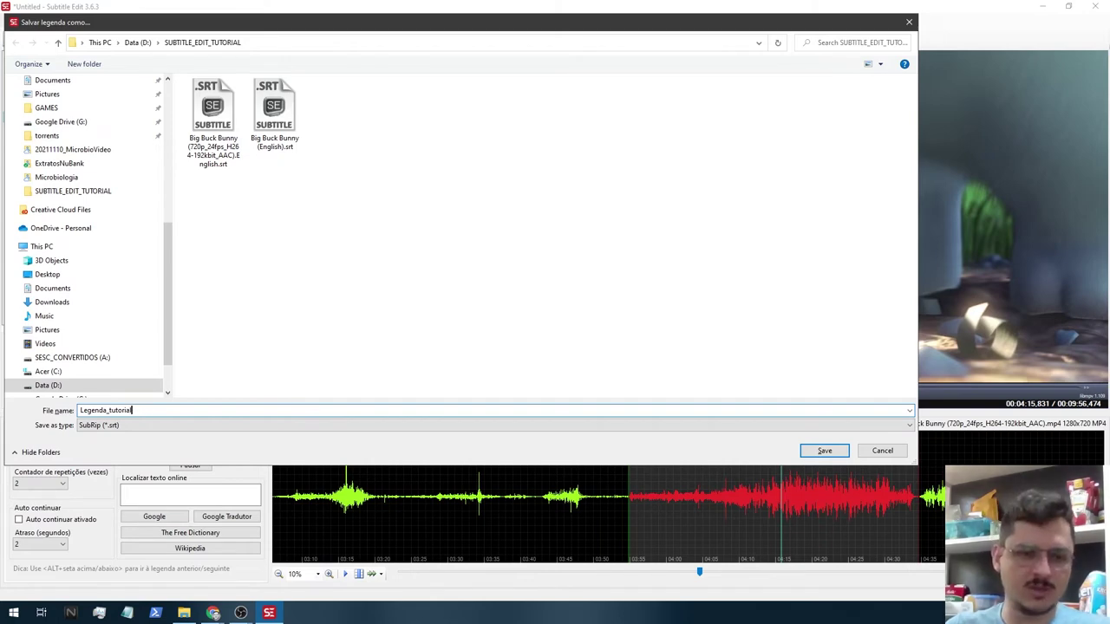
left_click(818, 451)
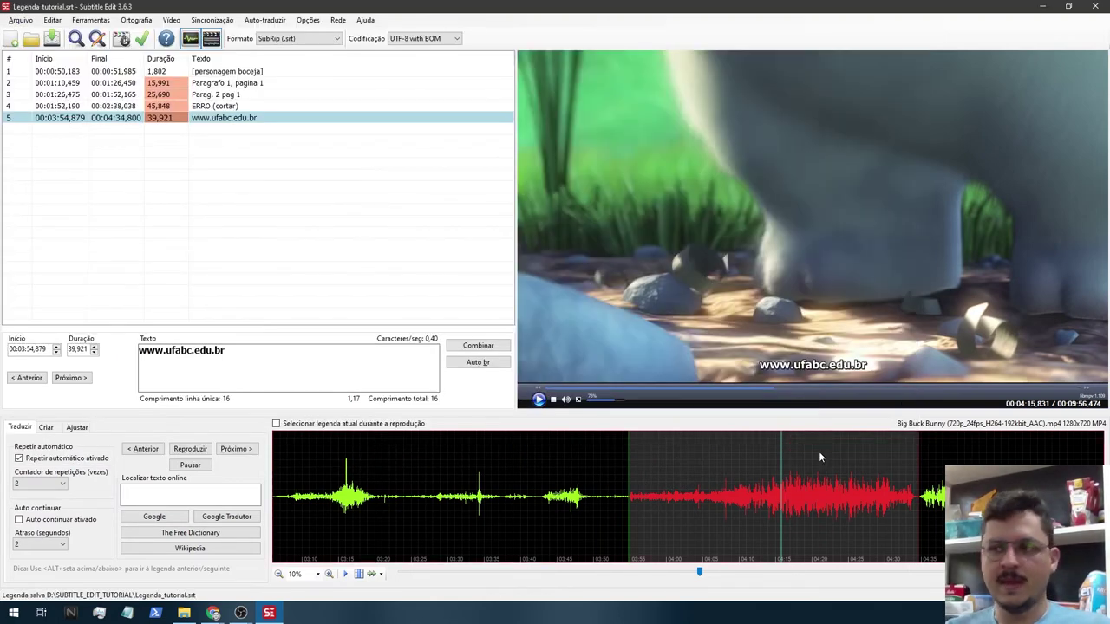
- Open the Big Buck Bunny MP4 from the SUBTITLE_EDIT_TUTORIAL folder in VLC and load Legenda_tutorial.srt onto it
left_click(185, 613)
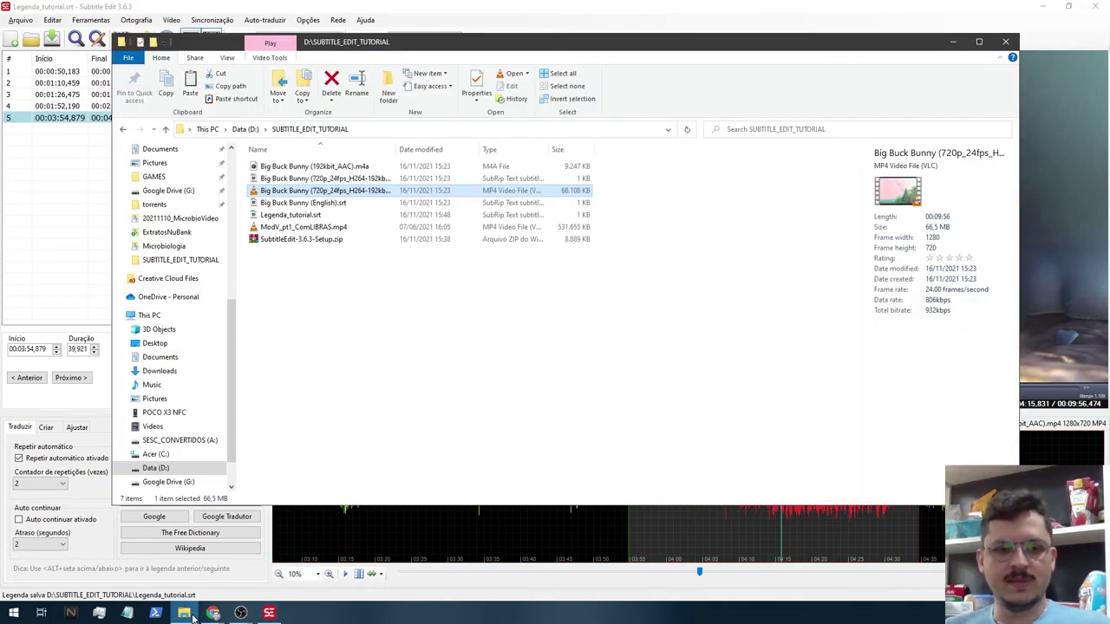
left_click(310, 216)
double_click(316, 190)
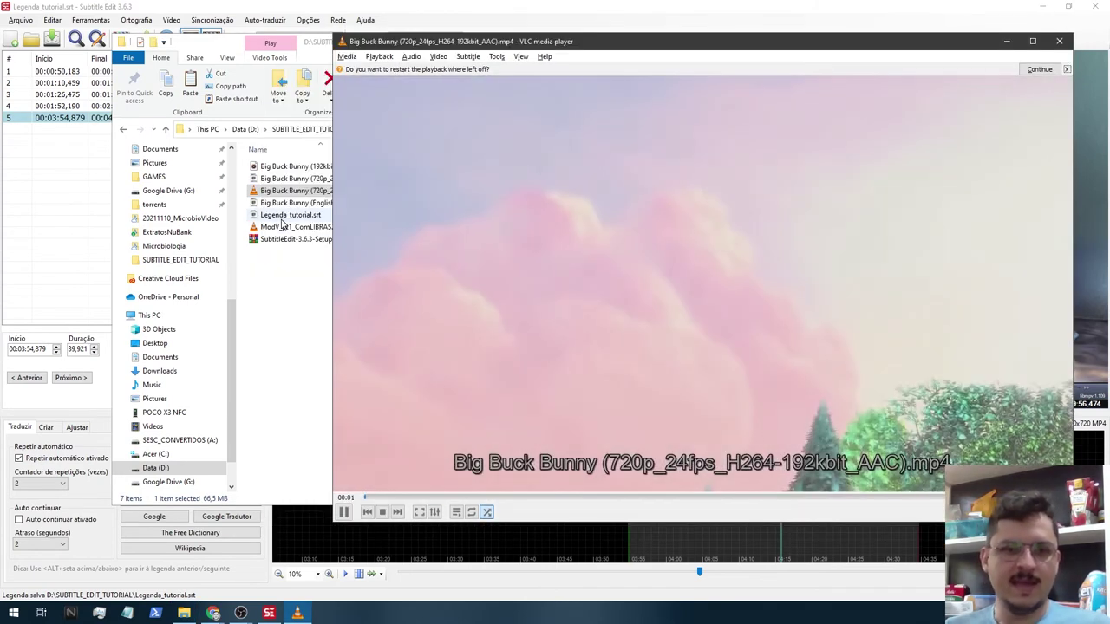
left_click_drag(286, 216, 532, 240)
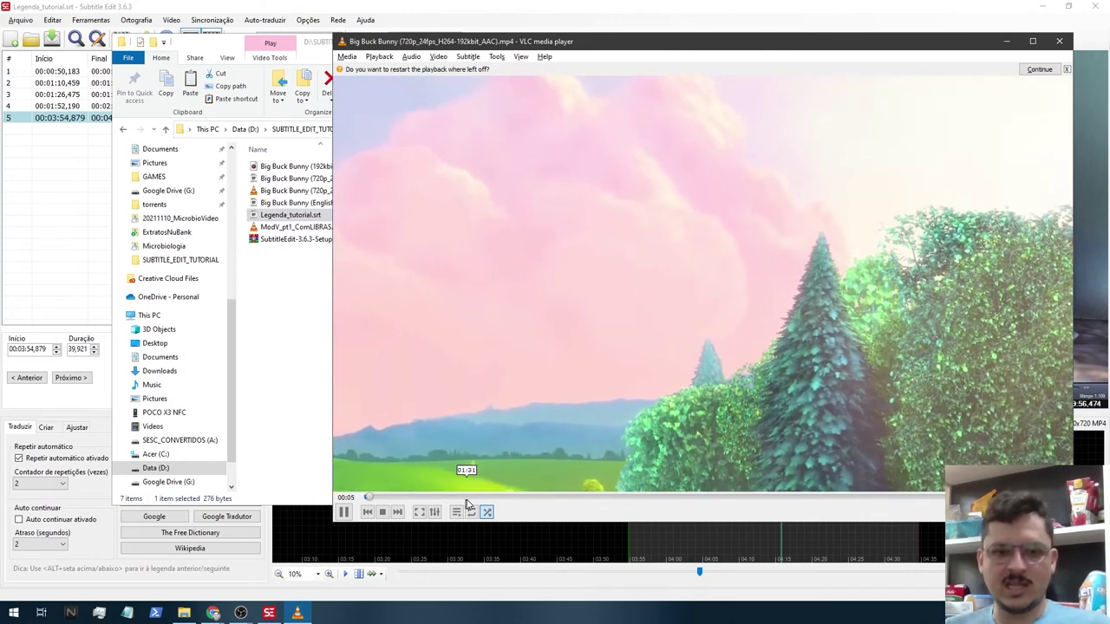
- Check the loaded subtitles full screen at several points between about 1:31 and 4:25, and close VLC
left_click(464, 497)
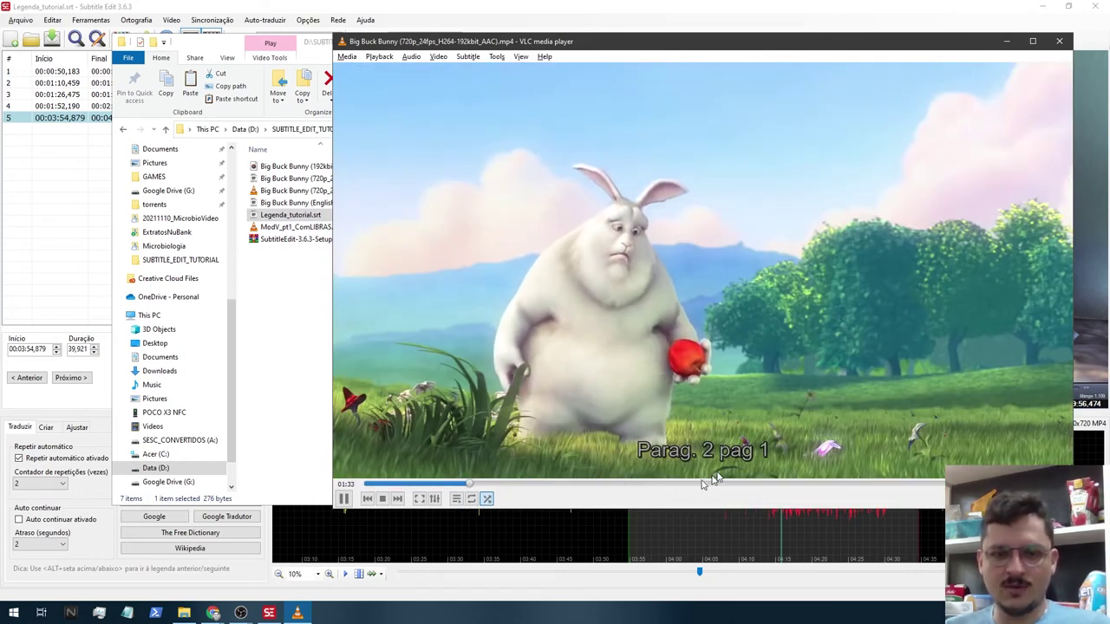
double_click(692, 261)
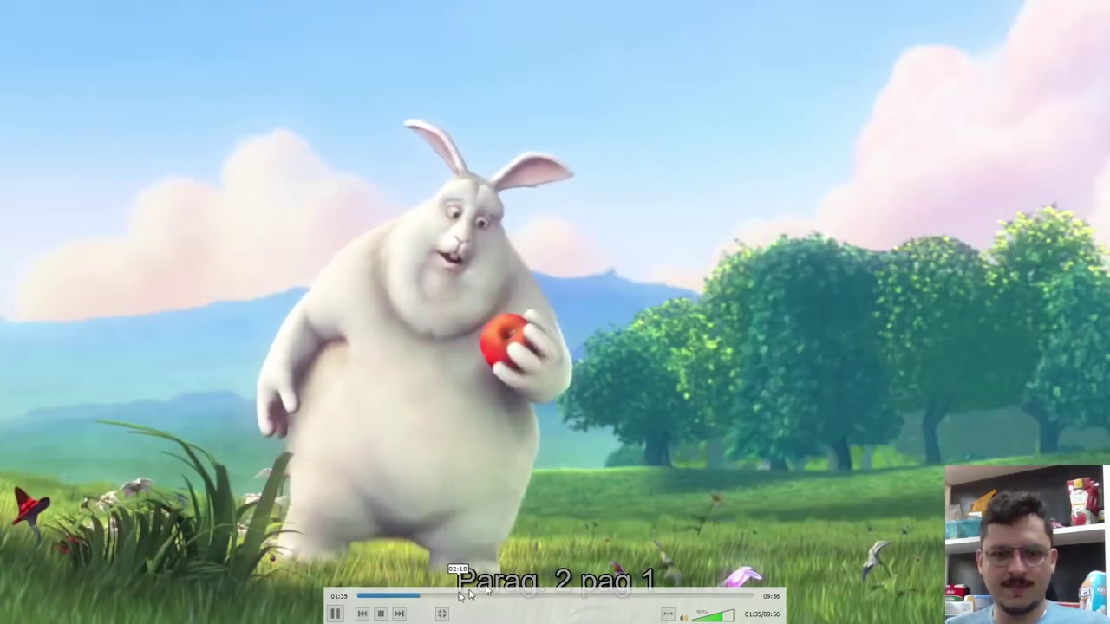
left_click(437, 597)
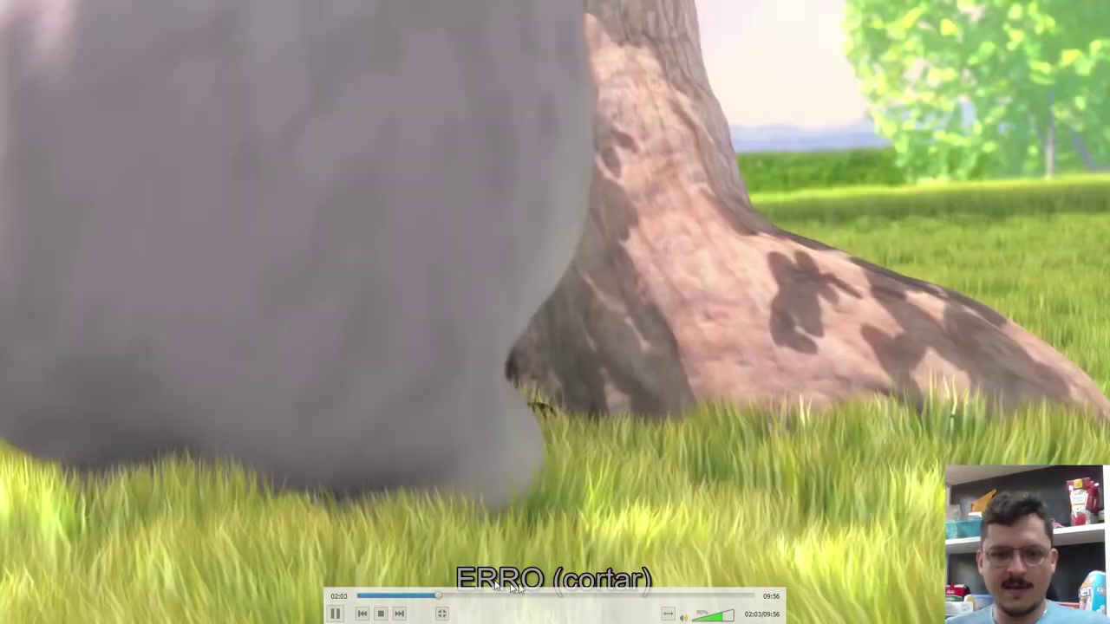
left_click(460, 597)
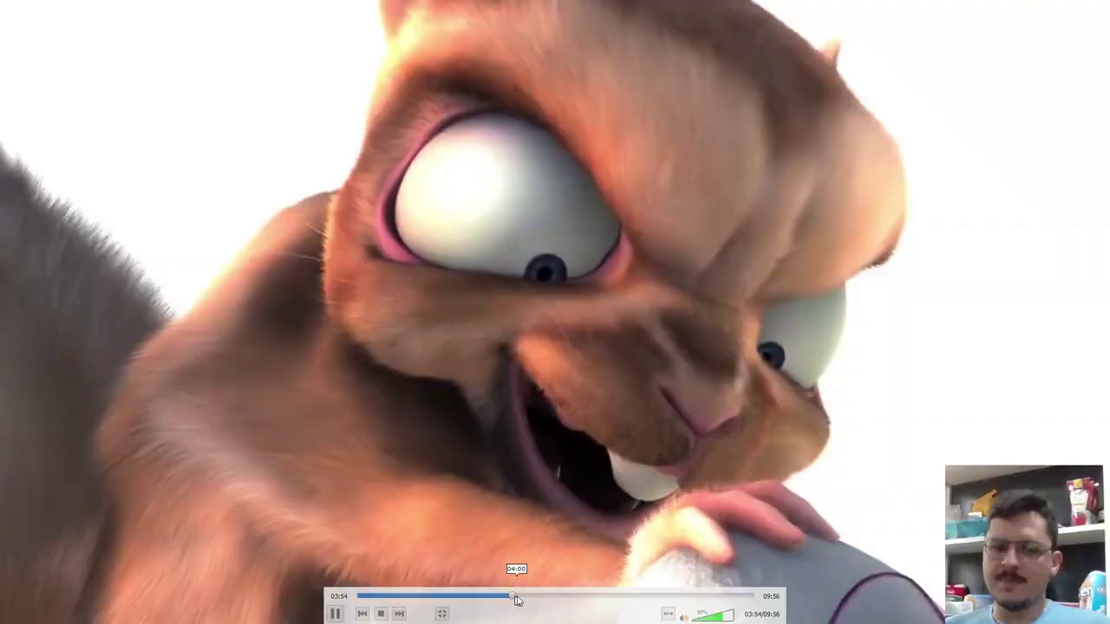
left_click(531, 599)
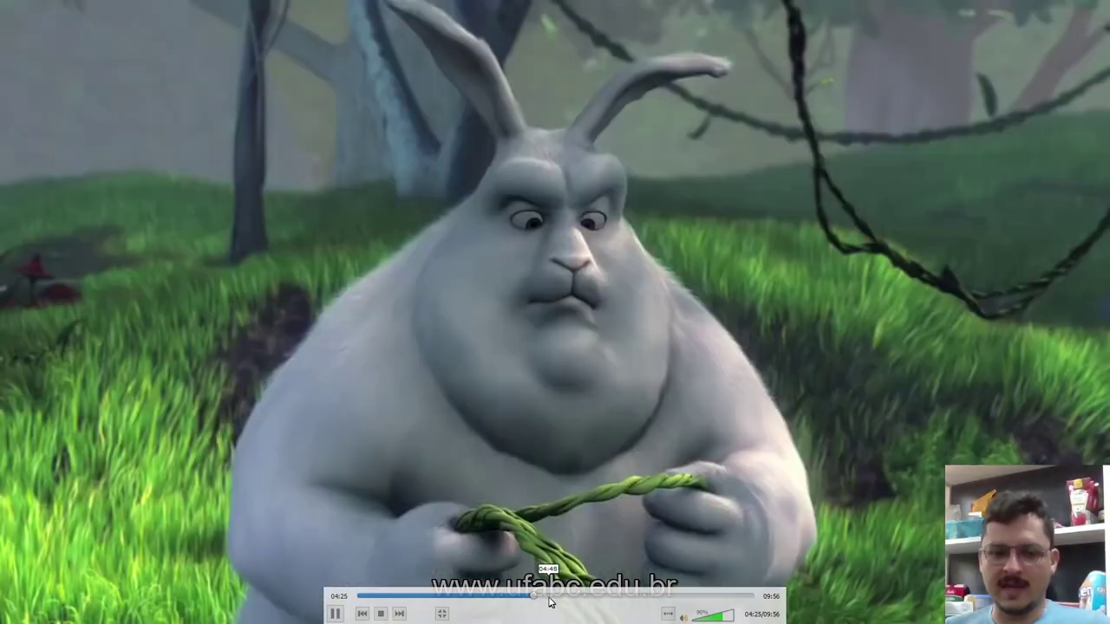
left_click(520, 596)
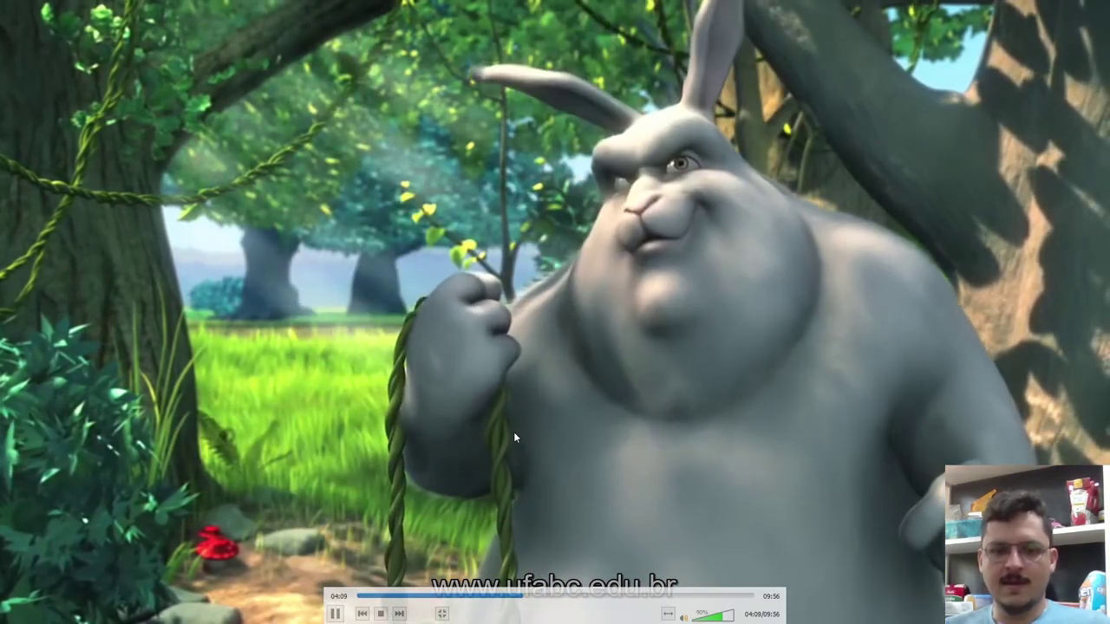
double_click(513, 432)
key("alt+F4")
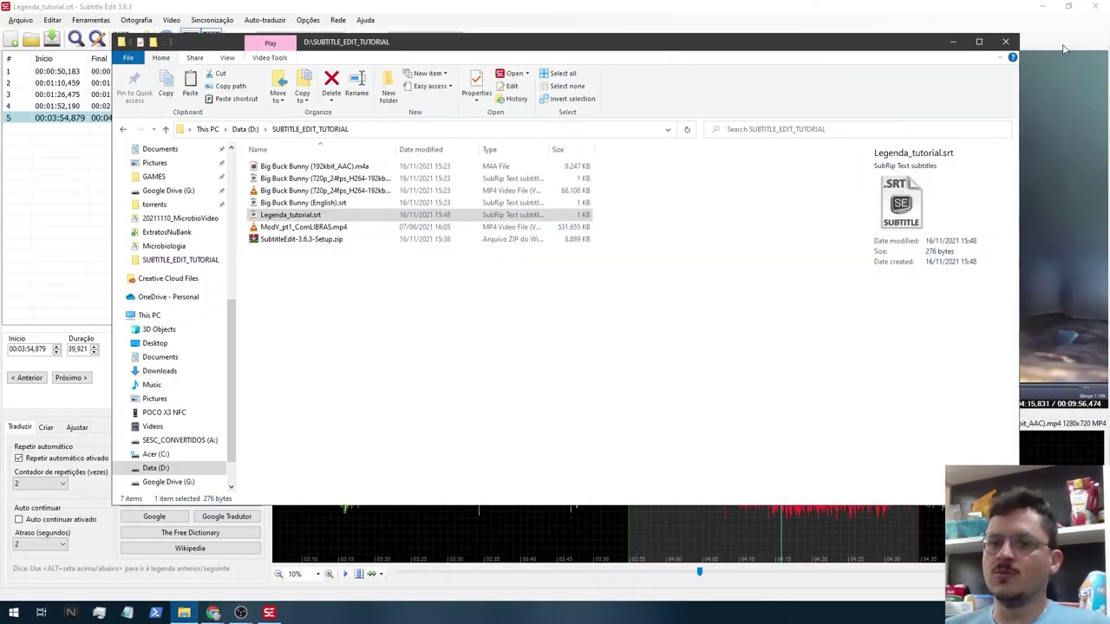
- Return to Subtitle Edit and review the paragraph, error and link subtitles by going through their list entries
left_click(565, 7)
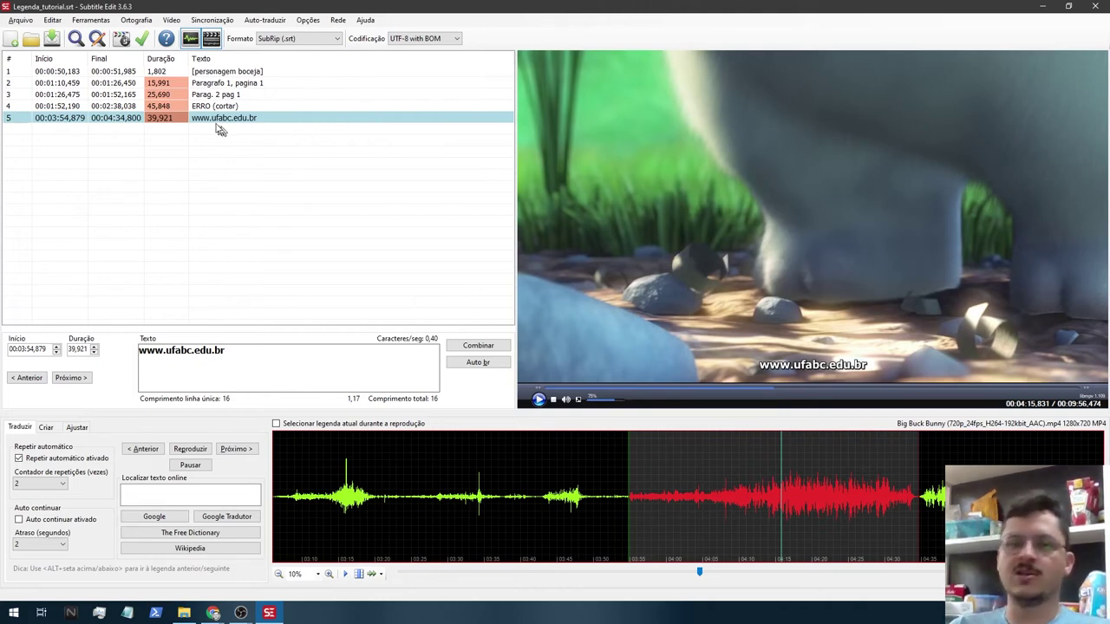
left_click(234, 93)
left_click(260, 119)
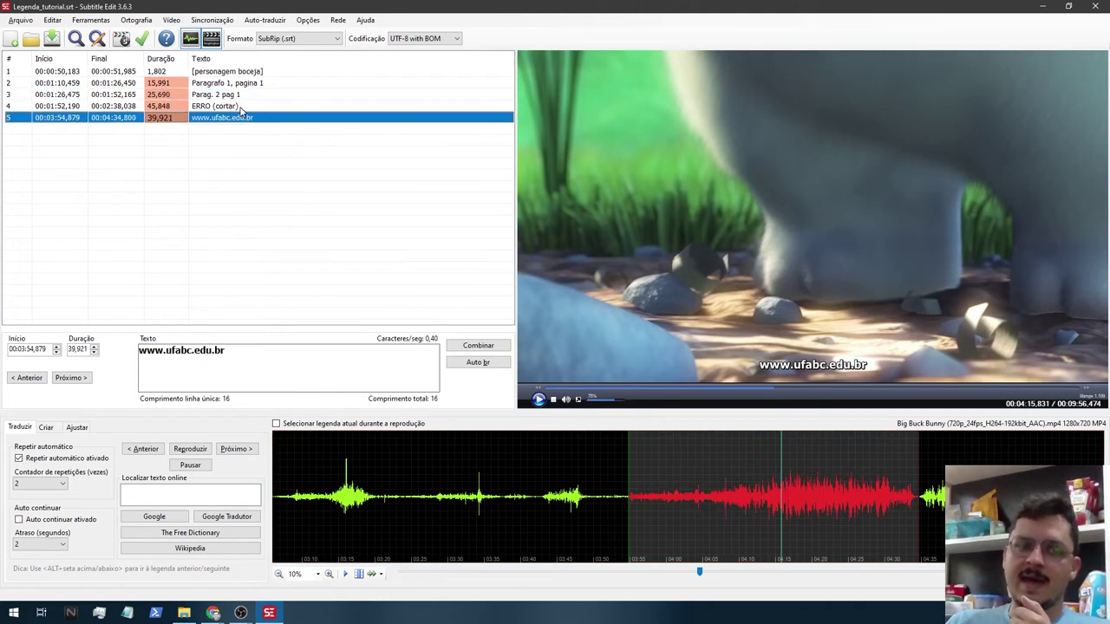
left_click(243, 106)
left_click(264, 84)
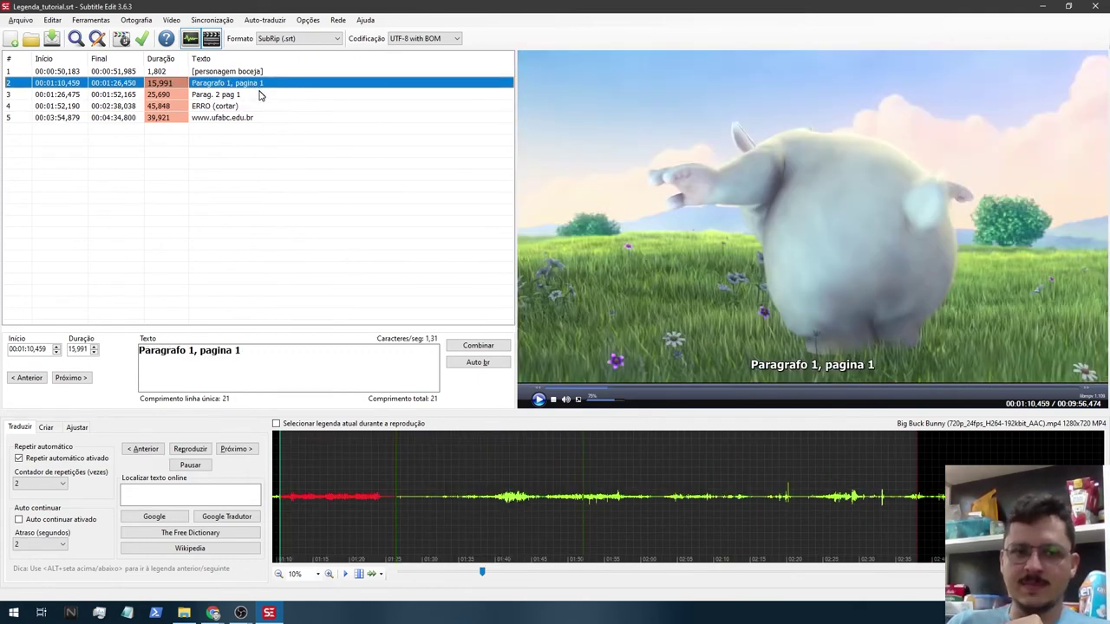
left_click(258, 95)
left_click(215, 83)
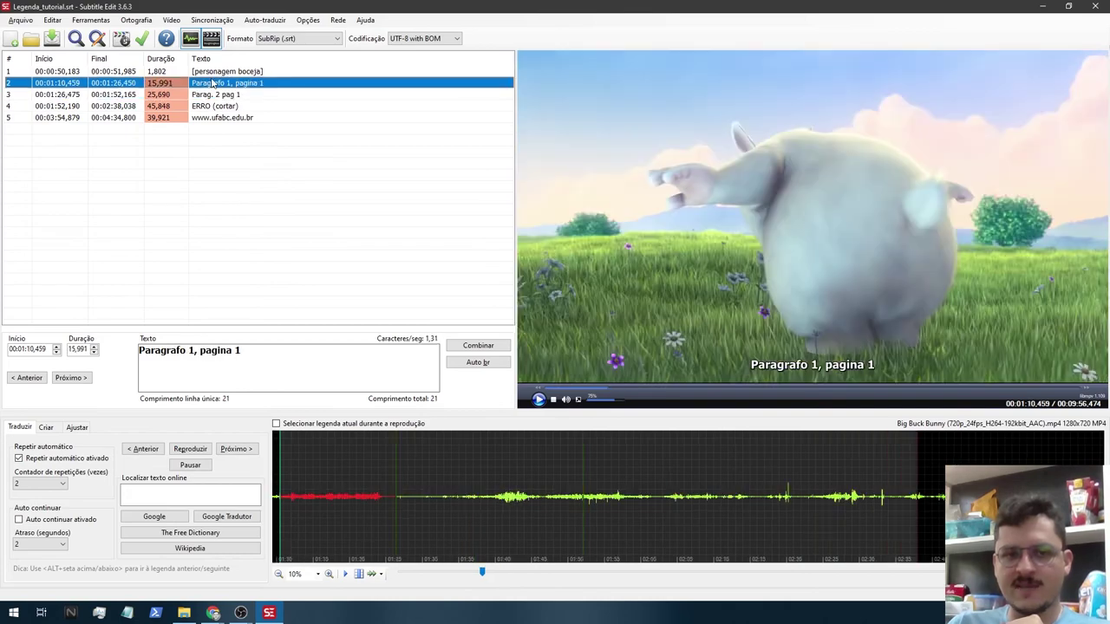
left_click(219, 95)
- Examine the video at several waveform points within the "Parag. 2 pag 1" and "ERRO (cortar)" subtitles
left_click(305, 478)
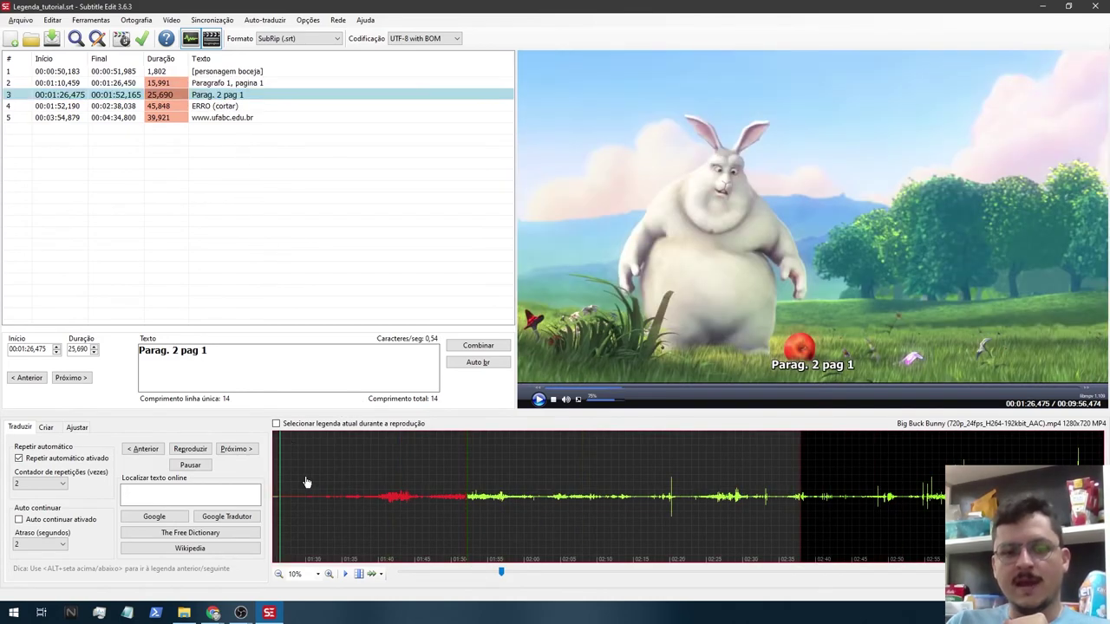
left_click(418, 479)
left_click(580, 479)
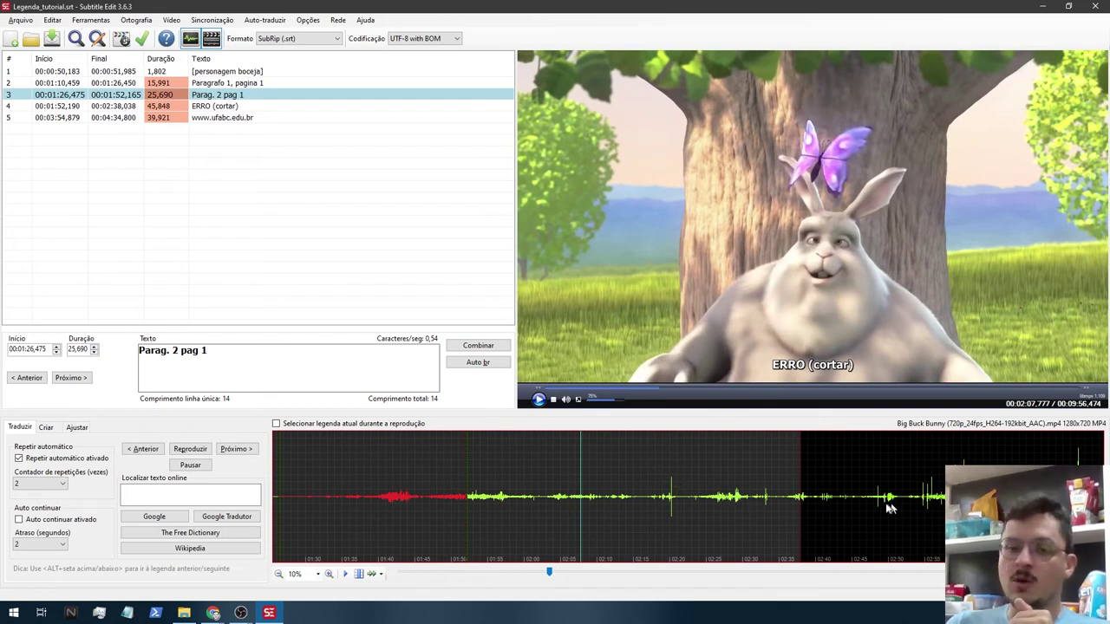
left_click(245, 106)
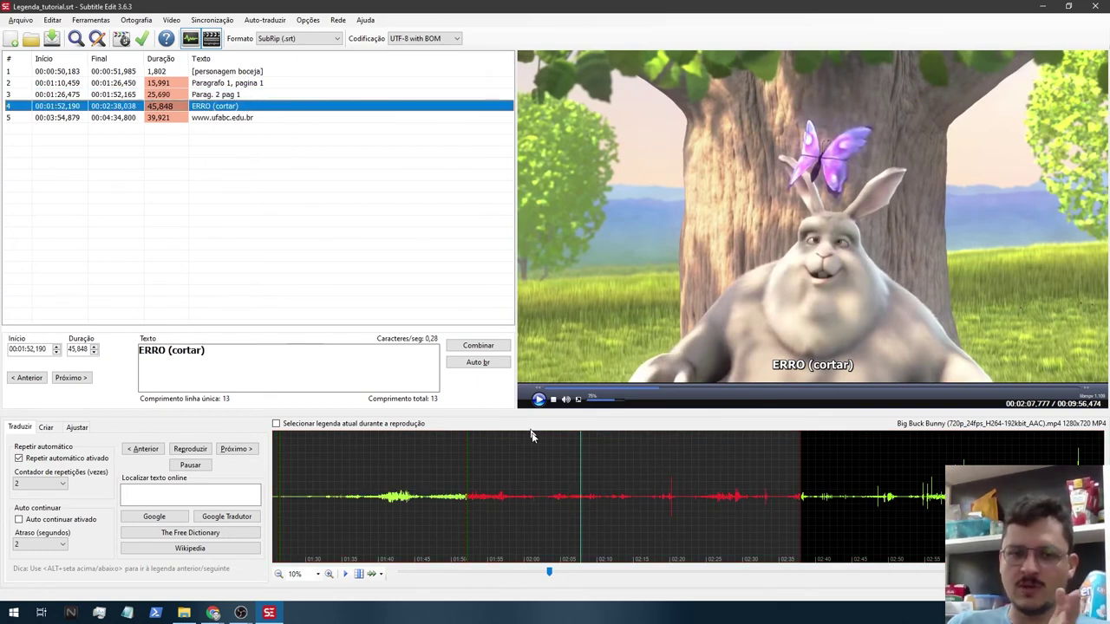
left_click(605, 490)
left_click(555, 500)
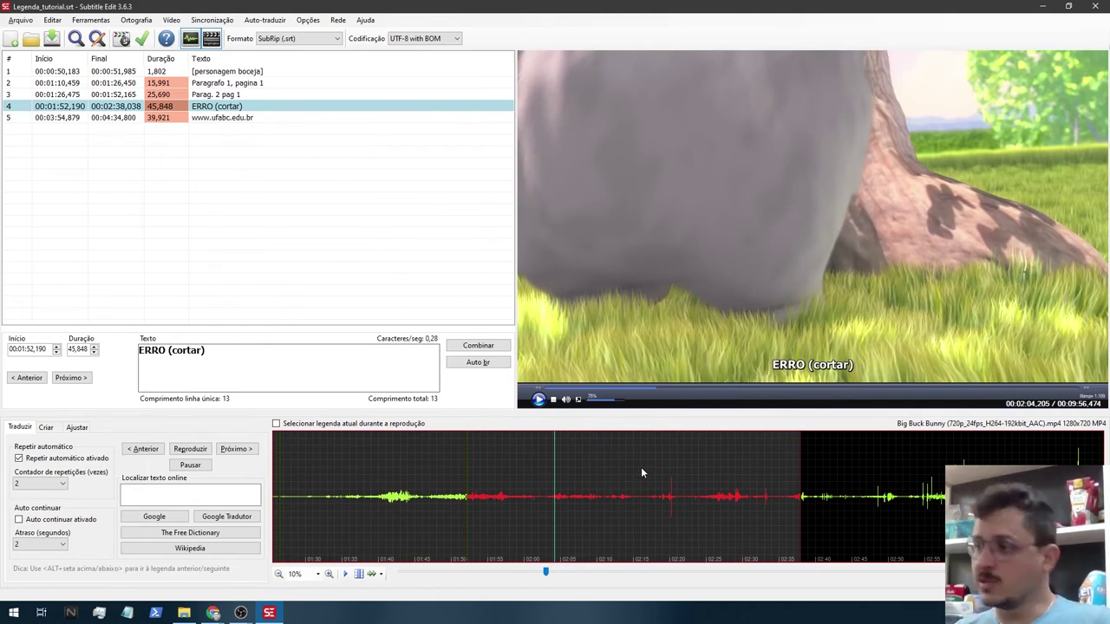
left_click(677, 485)
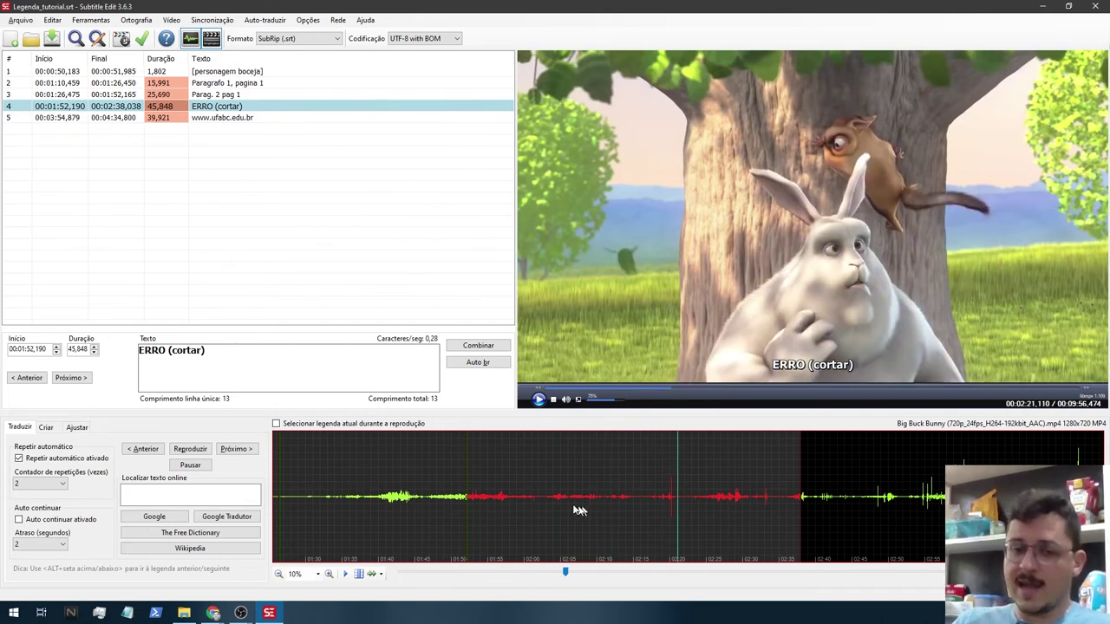
left_click(515, 485)
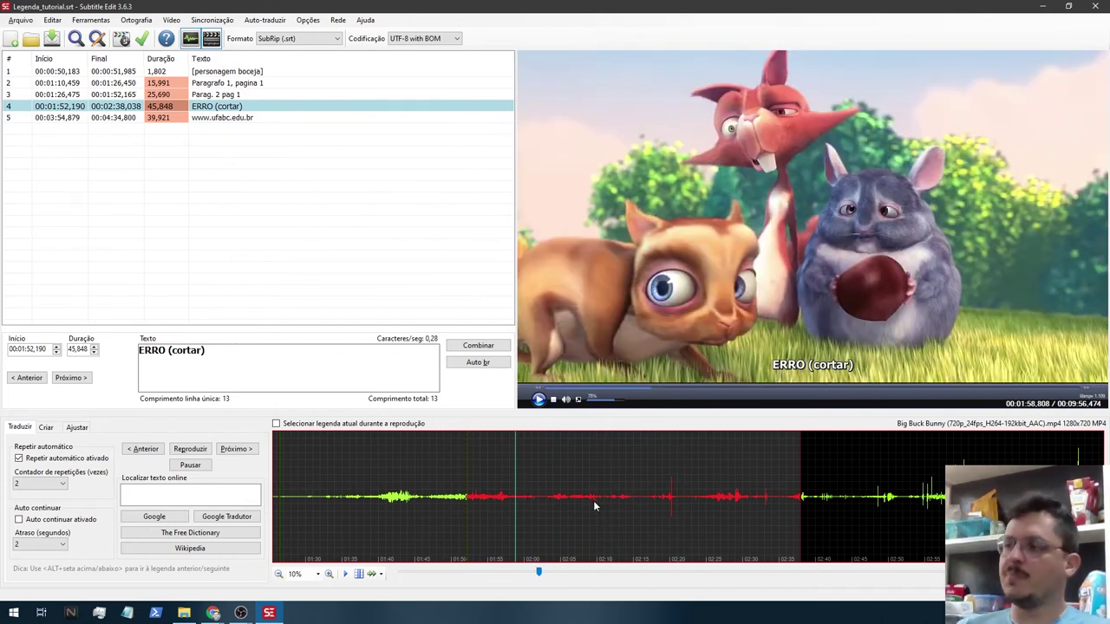